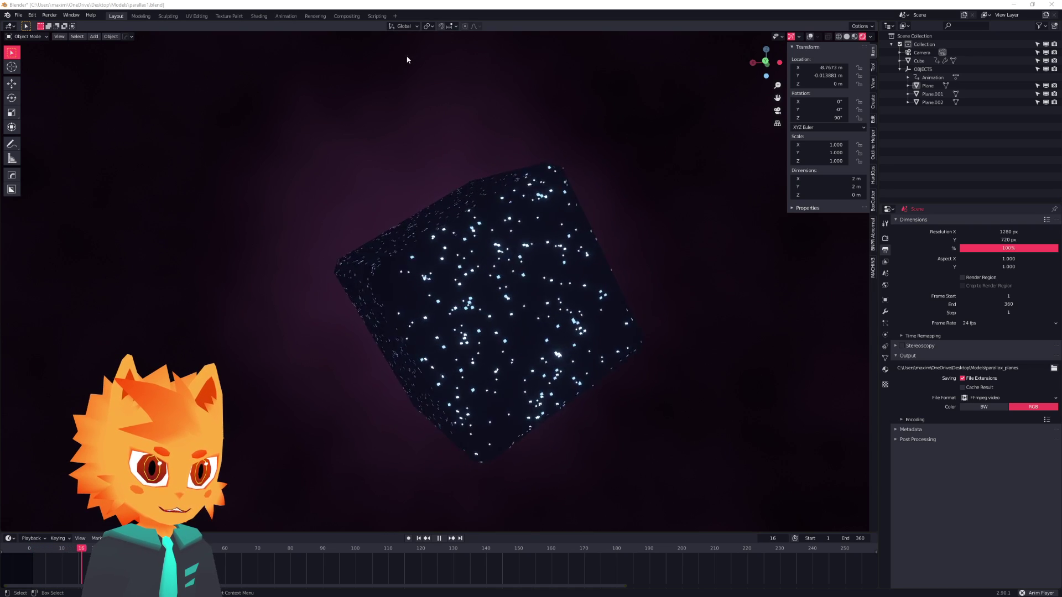
Step: Stop the animation playback and examine the parallax effect on the three glowing planes from different angles and distances
middle_click_drag(547, 247, 525, 251)
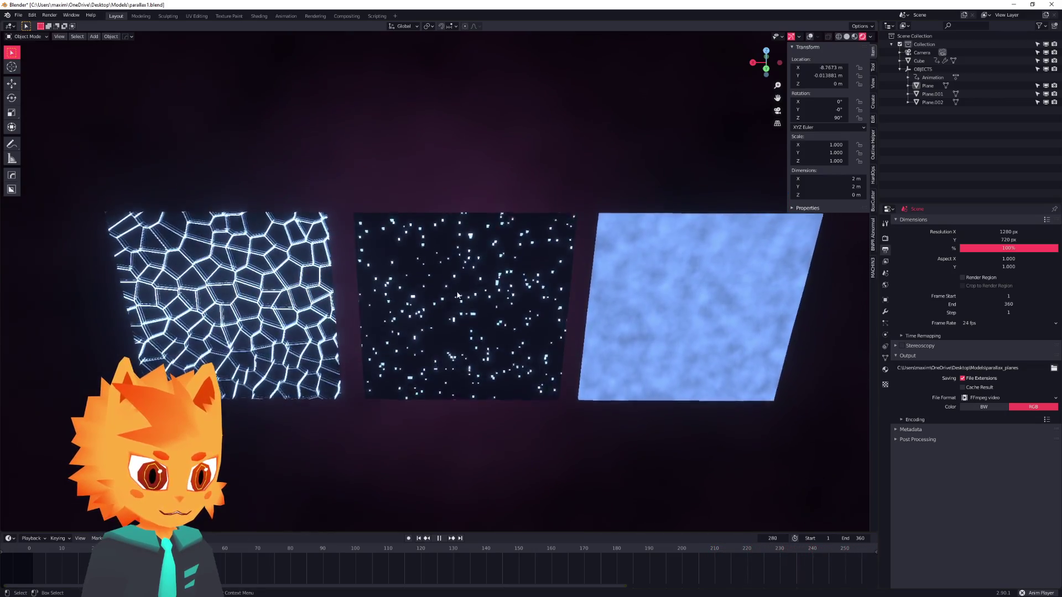
key("space")
middle_click_drag(427, 293, 407, 263)
scroll(534, 272, "up", 4)
scroll(431, 290, "up", 4)
scroll(415, 255, "down", 5)
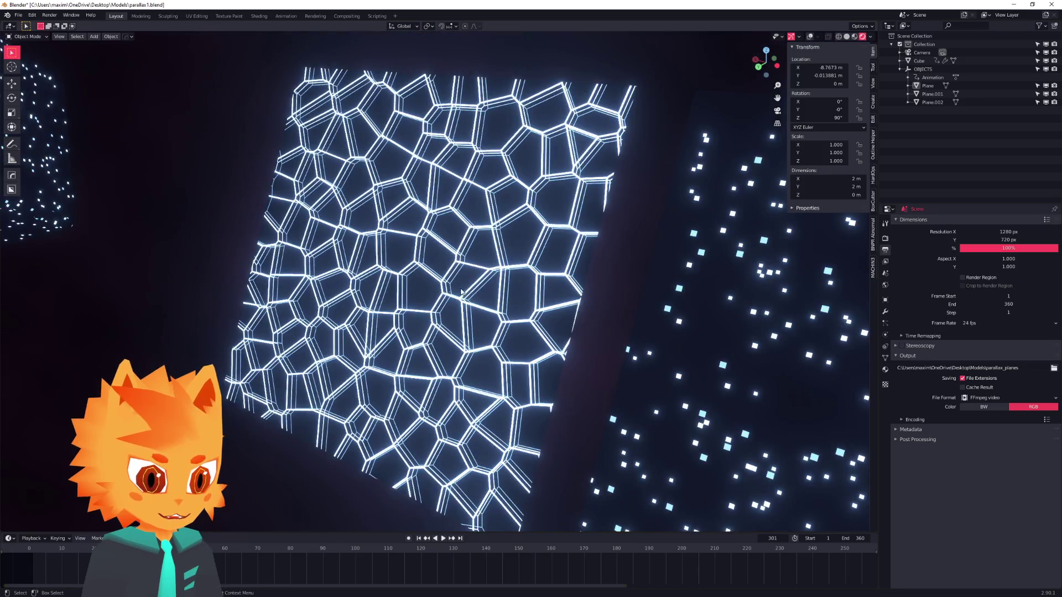
middle_click_drag(796, 354, 453, 271, "shift")
scroll(530, 288, "down", 3)
scroll(530, 288, "down", 2)
middle_click_drag(530, 288, 580, 270, "shift")
scroll(433, 292, "up", 3)
scroll(452, 261, "up", 3)
scroll(453, 261, "down", 4)
scroll(435, 271, "down", 3)
scroll(436, 274, "up", 2)
scroll(470, 290, "down", 4)
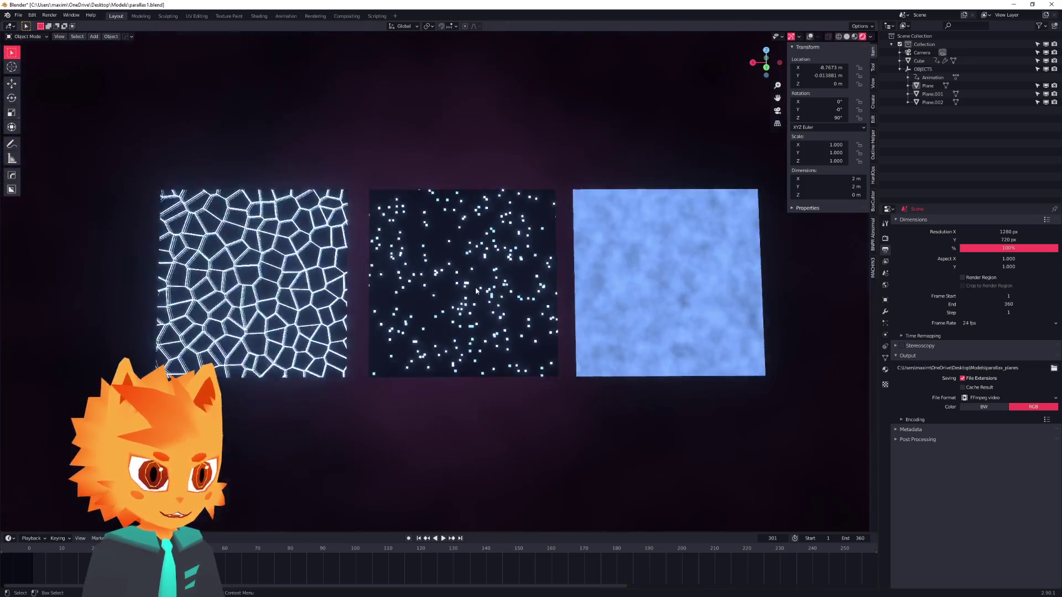
middle_click_drag(476, 286, 406, 288)
scroll(464, 285, "up", 2)
scroll(406, 288, "up", 1)
scroll(406, 288, "up", 2)
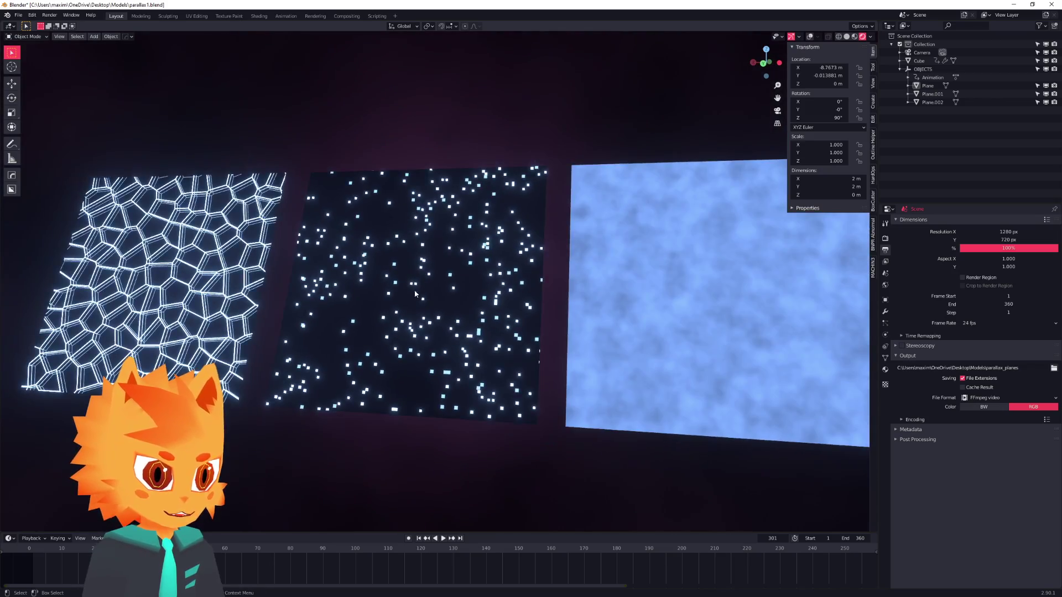
Step: Start a new General file without saving the changes to the current one
left_click(18, 15)
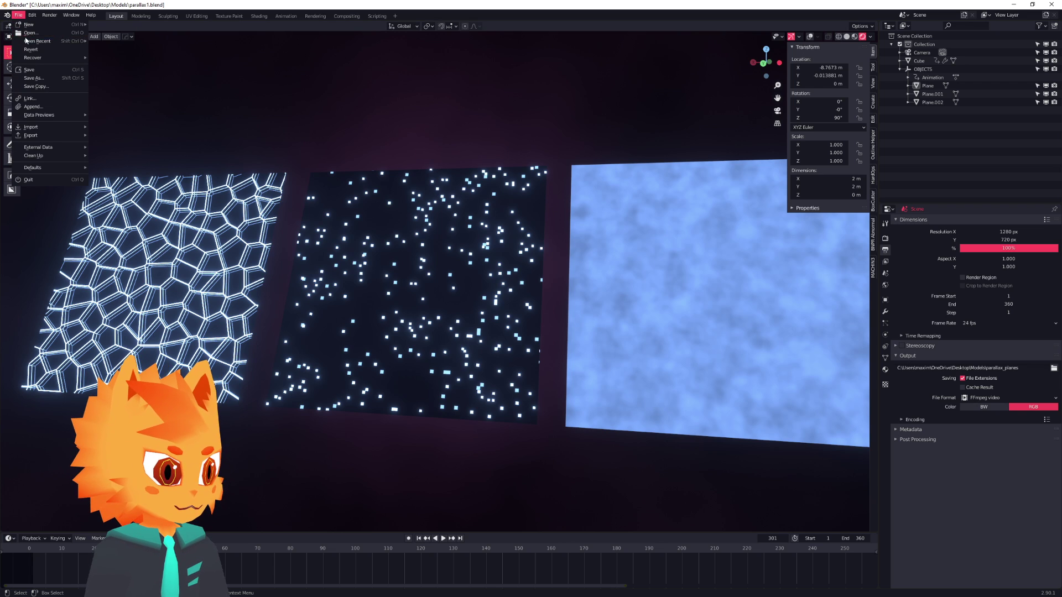
left_click(108, 25)
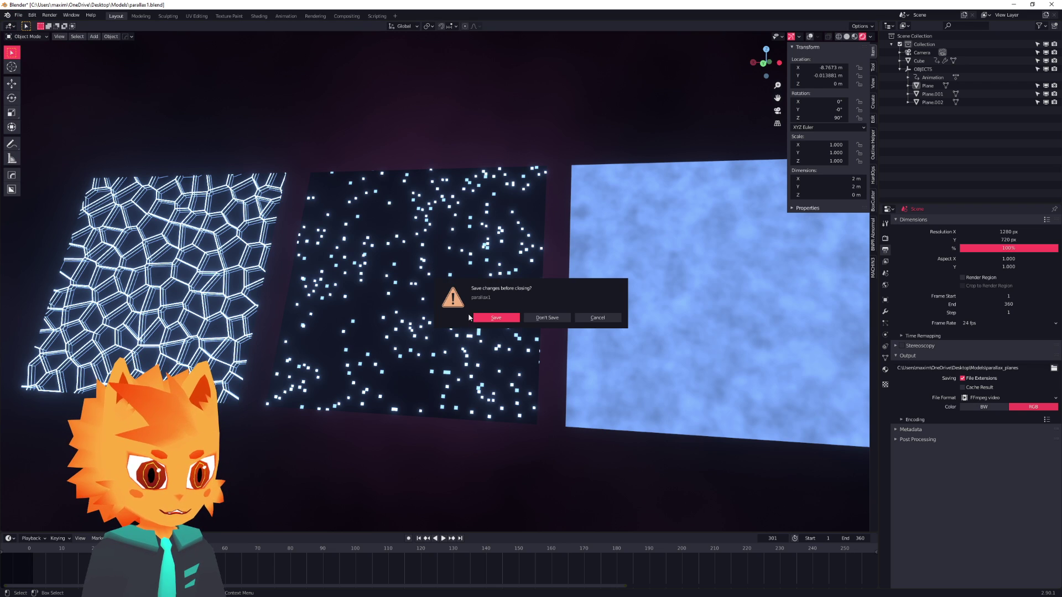
left_click(536, 319)
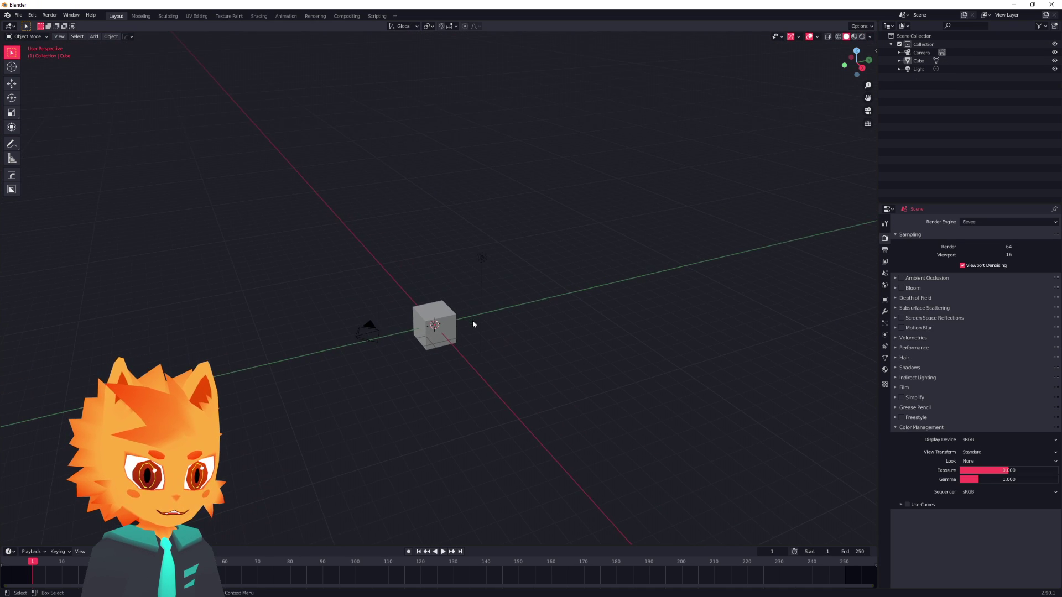
Step: Delete all default objects from the scene and add a plane mesh
scroll(473, 324, "up", 5)
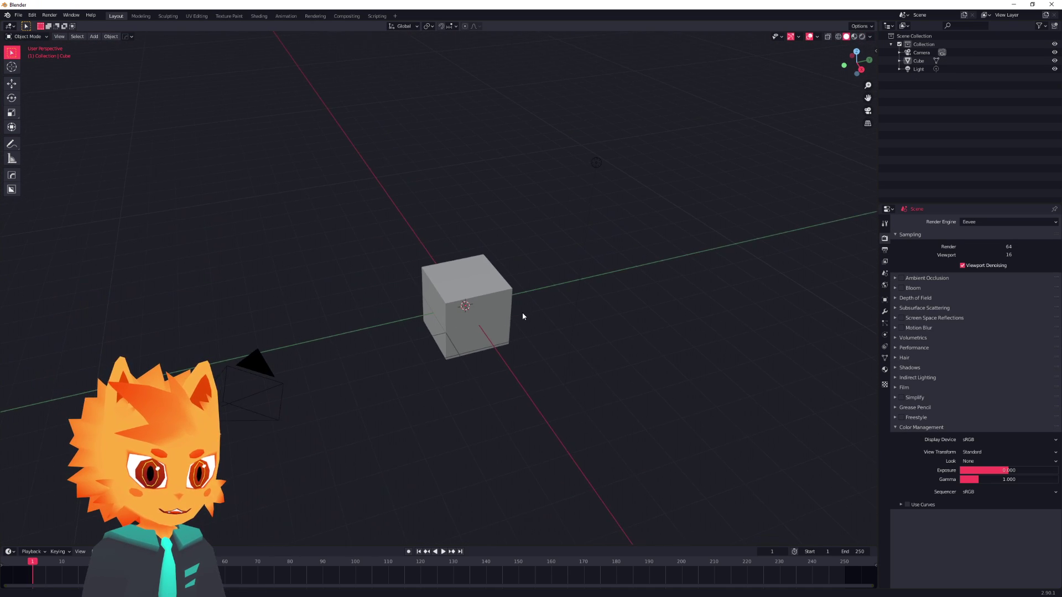
middle_click_drag(523, 316, 503, 325)
key("a")
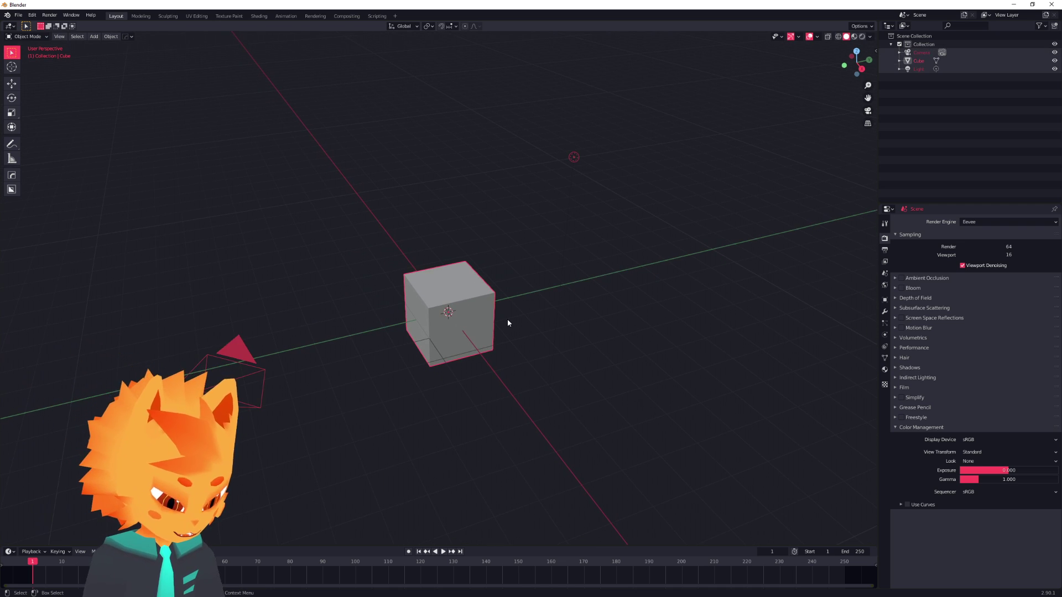
key("Delete")
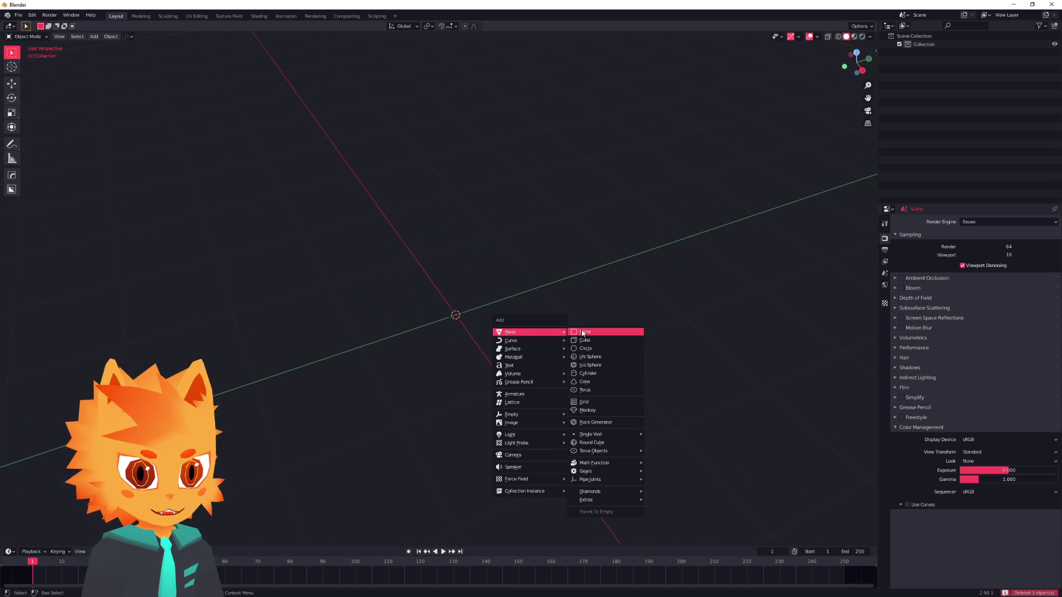
left_click(582, 332)
middle_click_drag(564, 308, 543, 250)
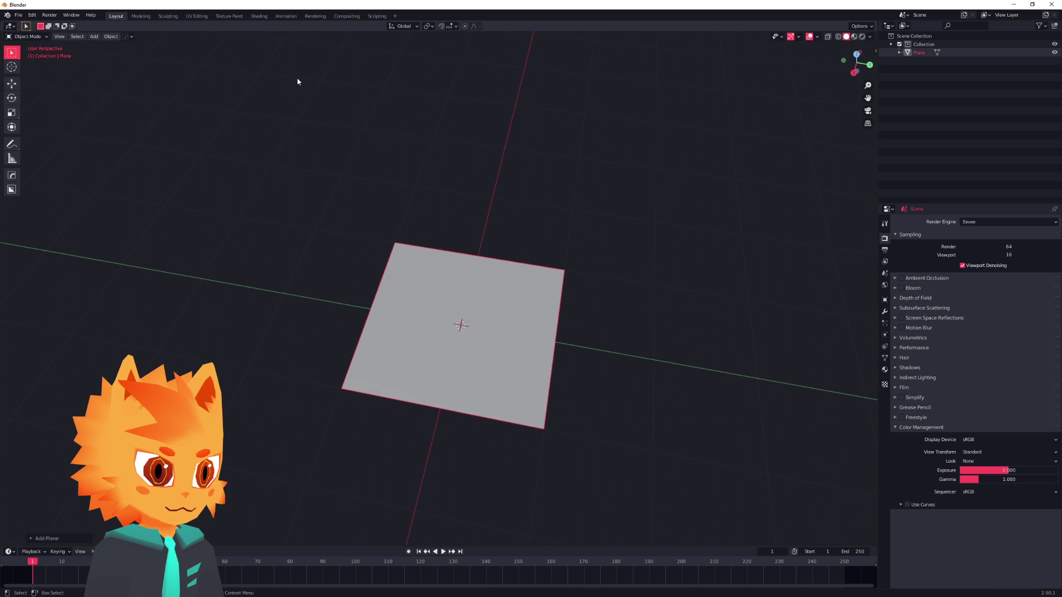
Step: Switch to the Shading workspace with rendered viewport shading and set the world color to a very dark blue
left_click(259, 16)
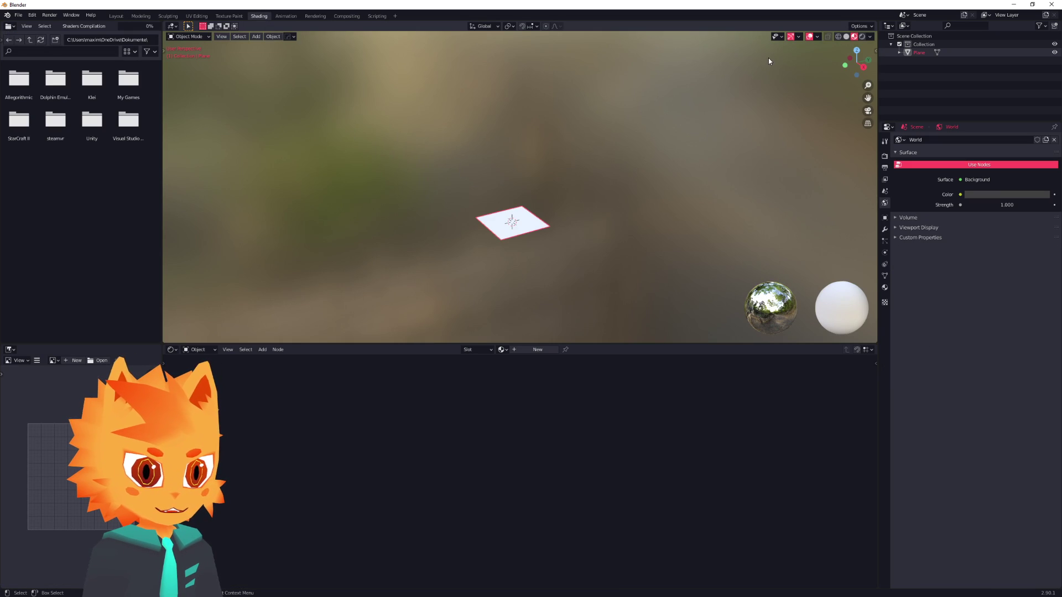
left_click(862, 37)
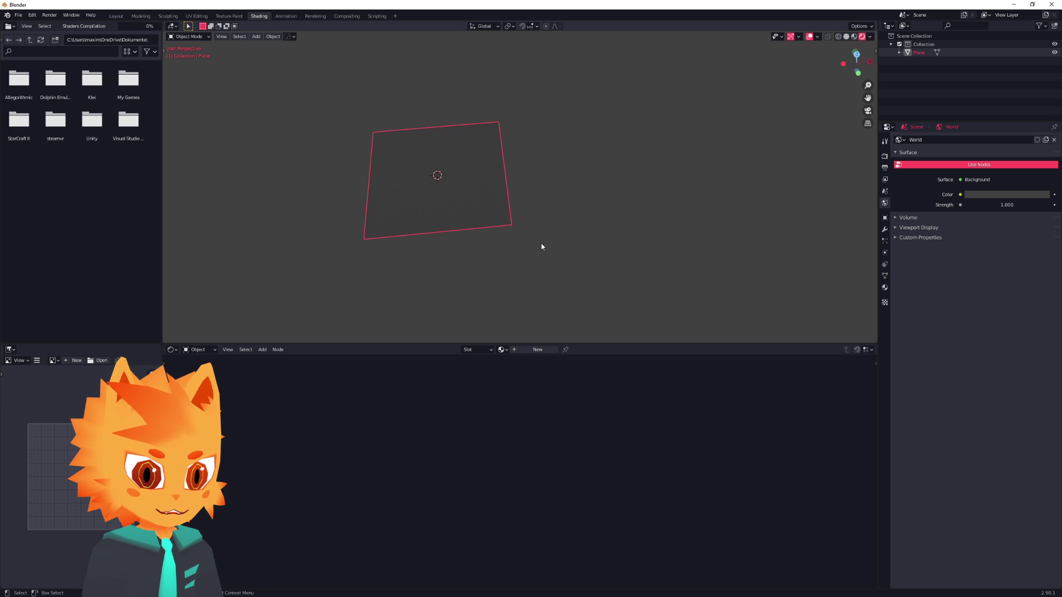
scroll(528, 184, "up", 2)
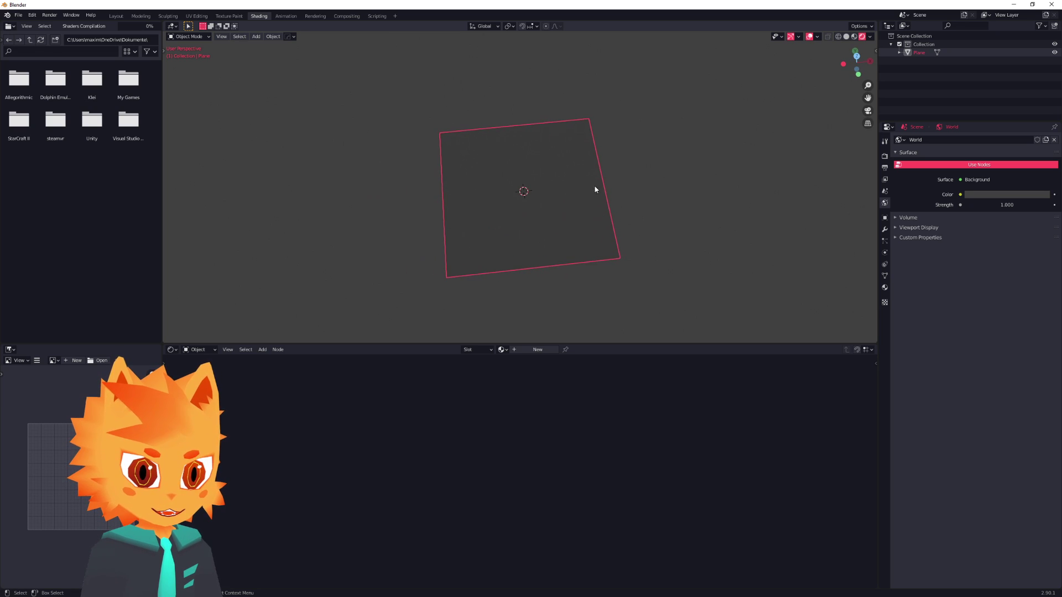
left_click(984, 194)
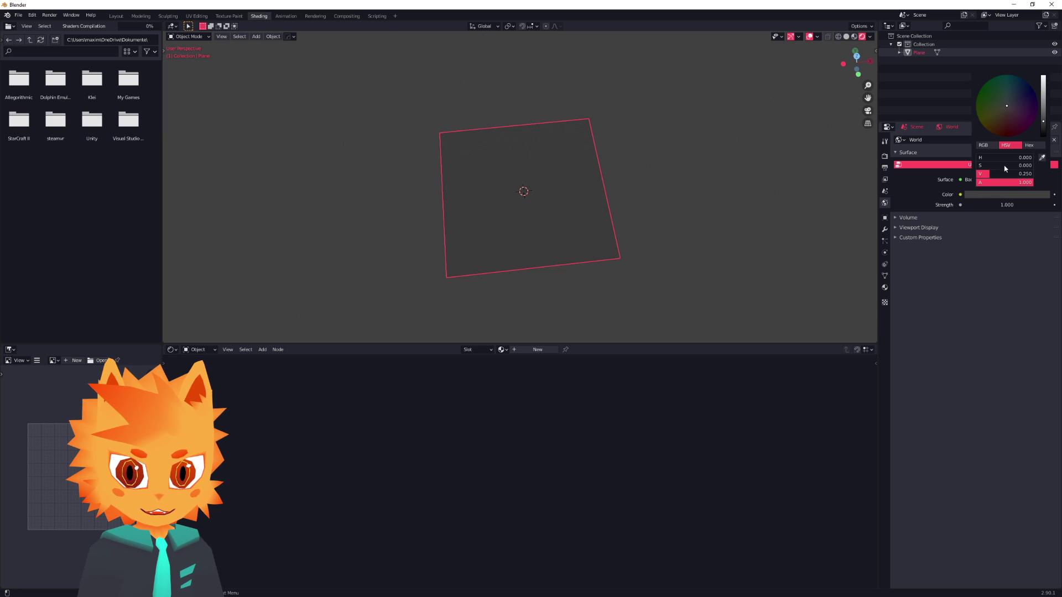
left_click_drag(1008, 109, 1020, 94)
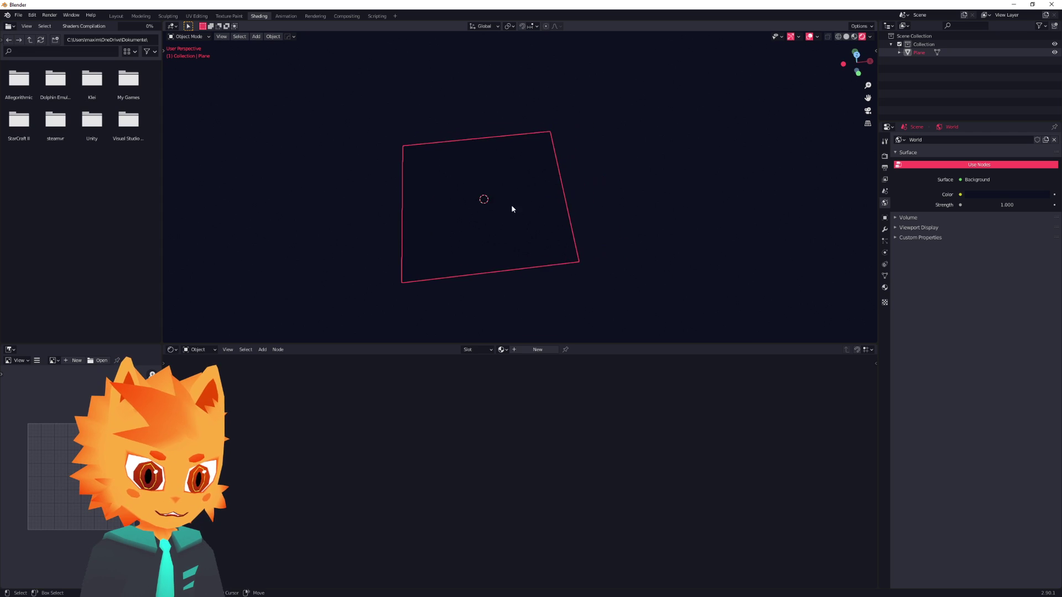
Step: Create a new material for the plane and delete its Principled BSDF node
left_click(535, 349)
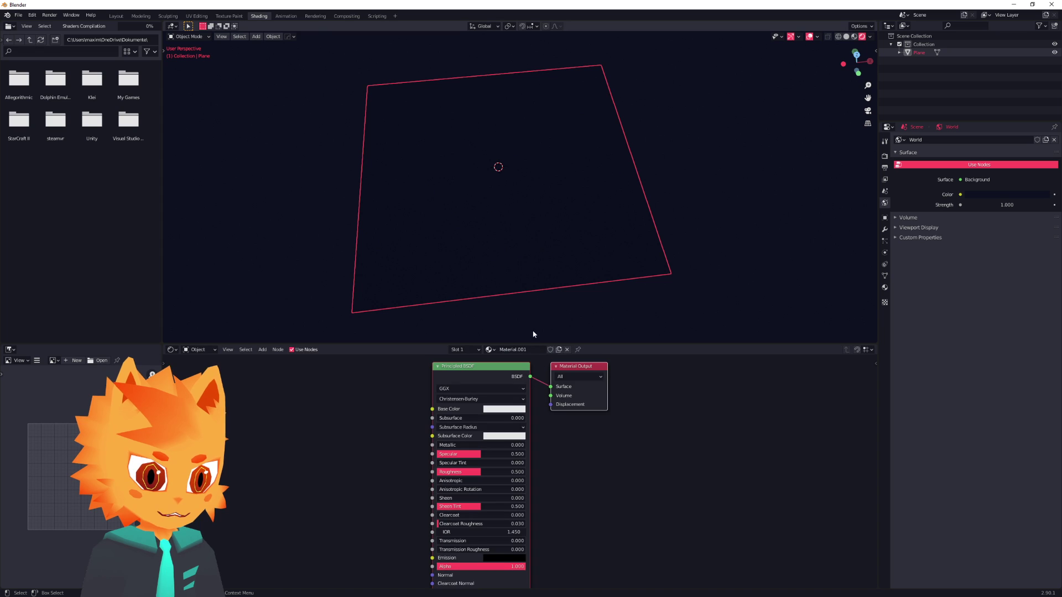
left_click(492, 367)
key("x")
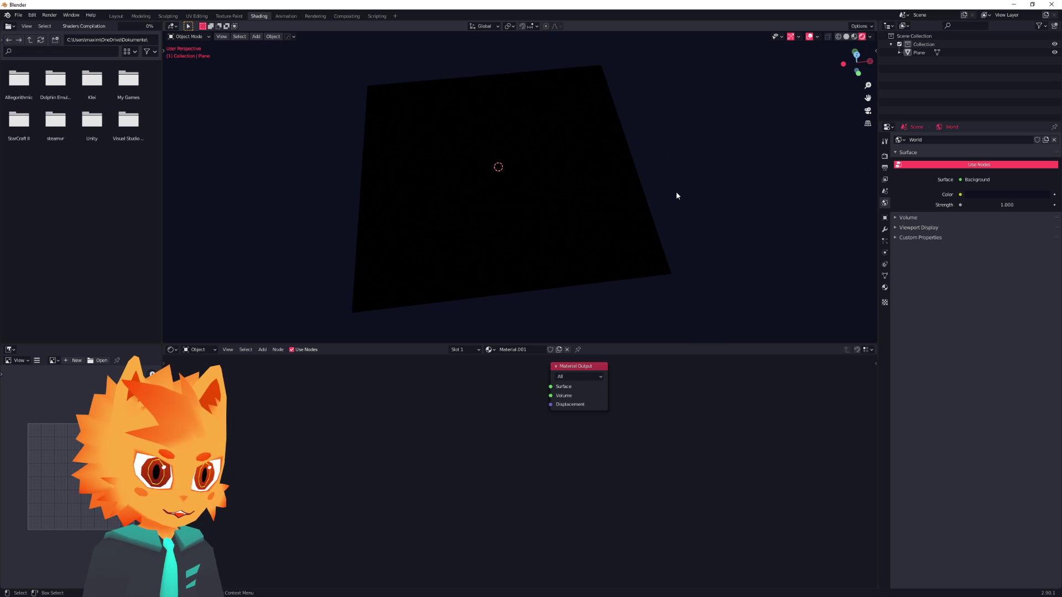
Step: Add a Voronoi Texture node with a scale of 6.3 and connect its Color output to the Material Output's Surface
middle_click_drag(644, 168, 680, 171, "shift")
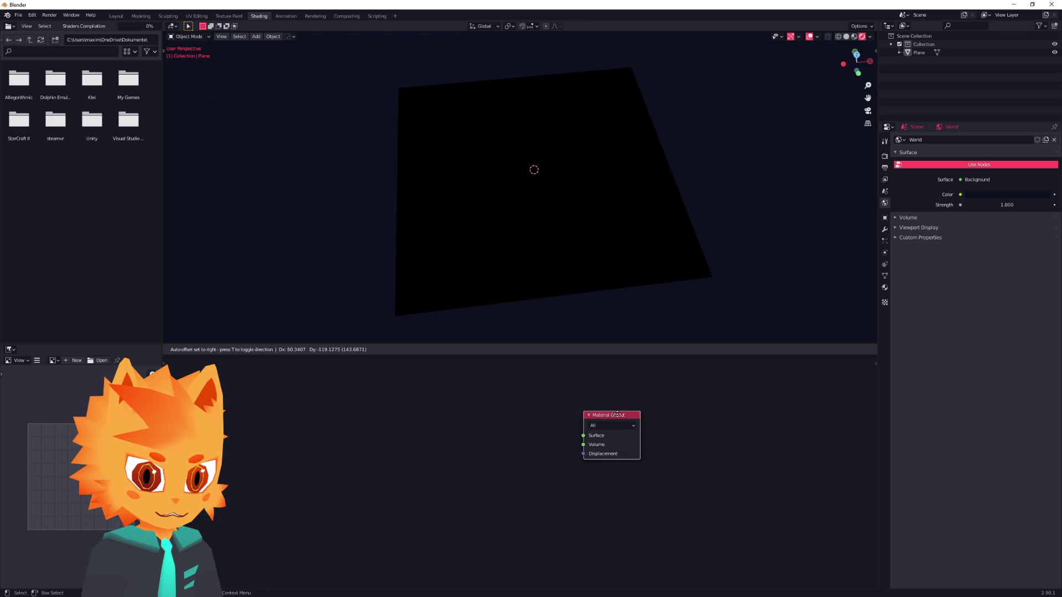
middle_click_drag(494, 405, 529, 407)
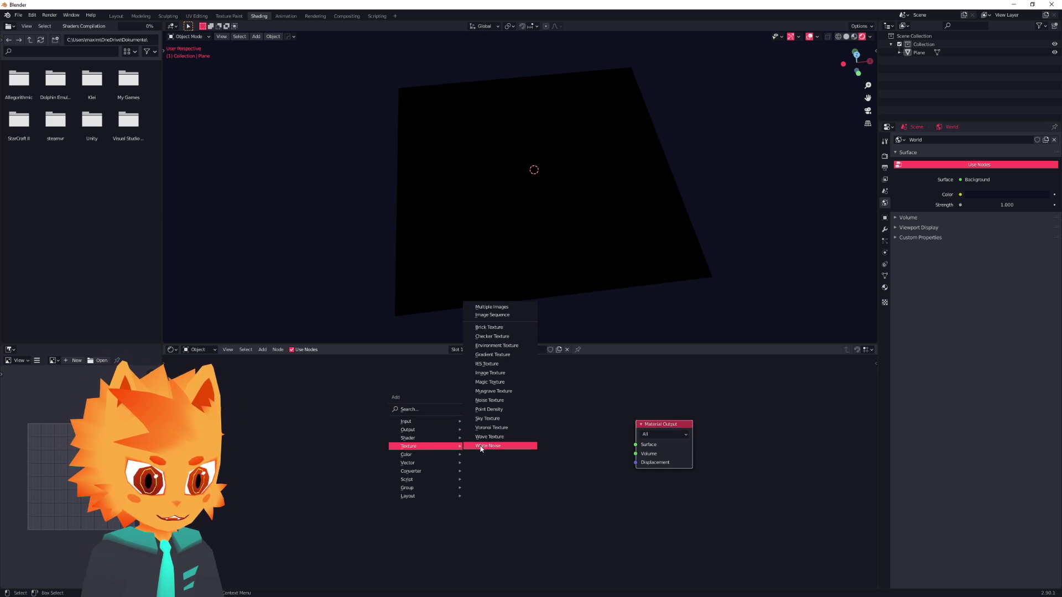
left_click(491, 427)
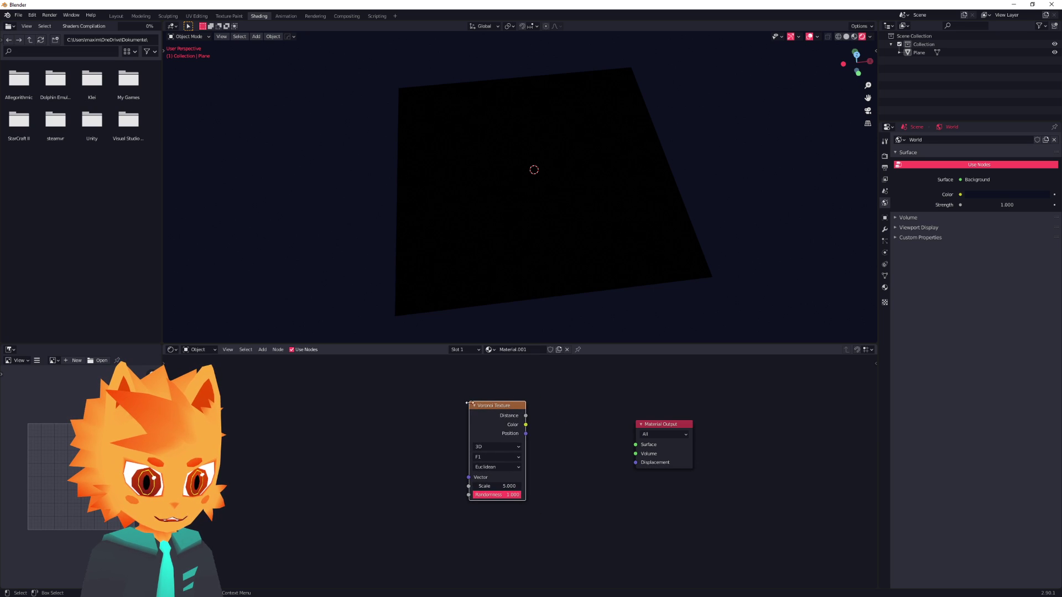
left_click_drag(635, 447, 635, 445)
middle_click_drag(522, 196, 546, 244)
scroll(547, 243, "up", 1)
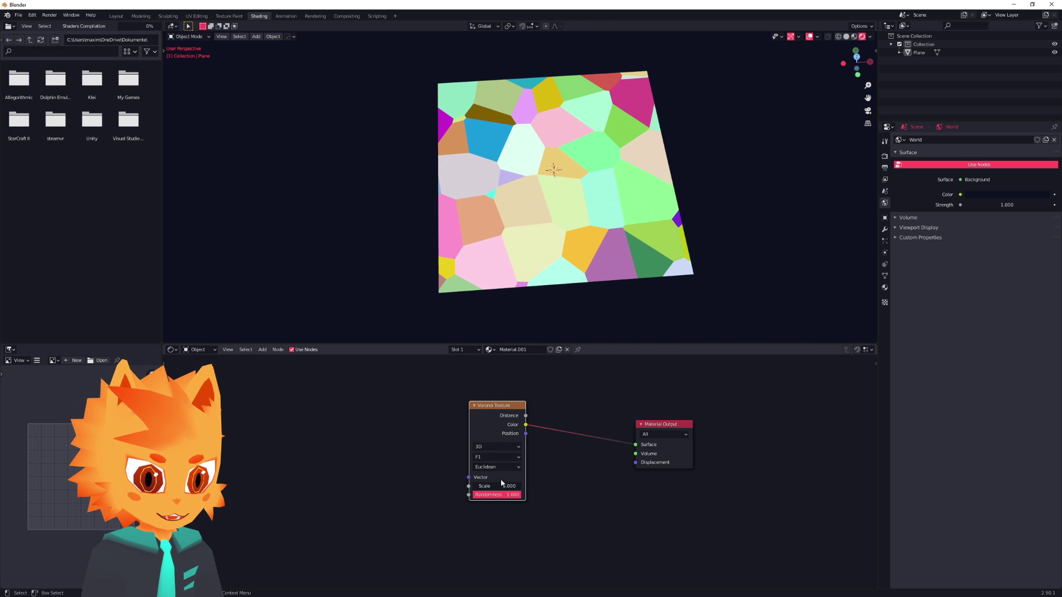
left_click_drag(497, 486, 533, 486)
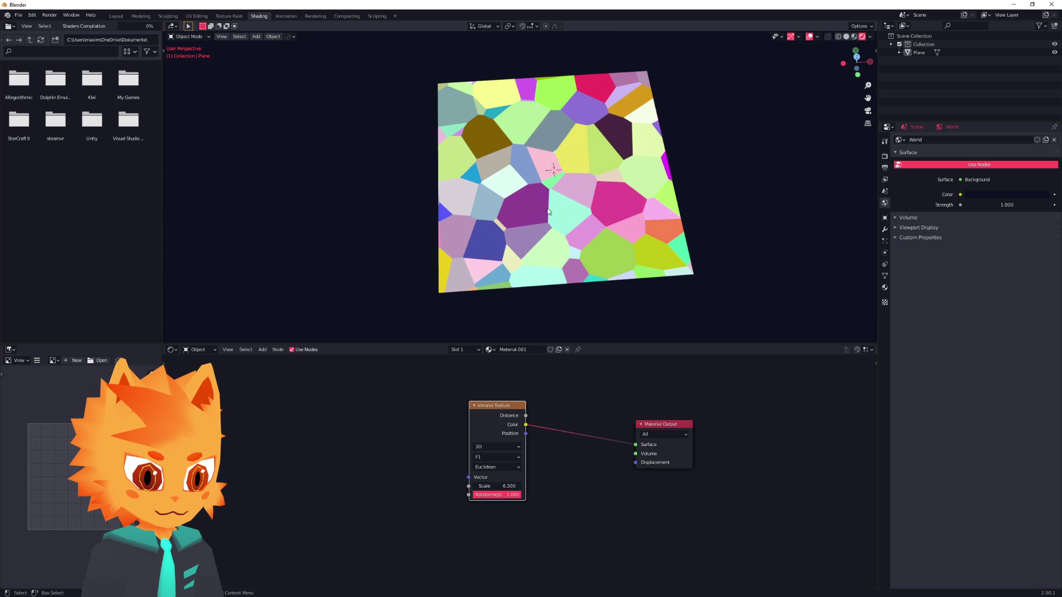
Step: Examine from several angles how the Voronoi pattern lies on the plane
middle_click_drag(555, 202, 546, 240)
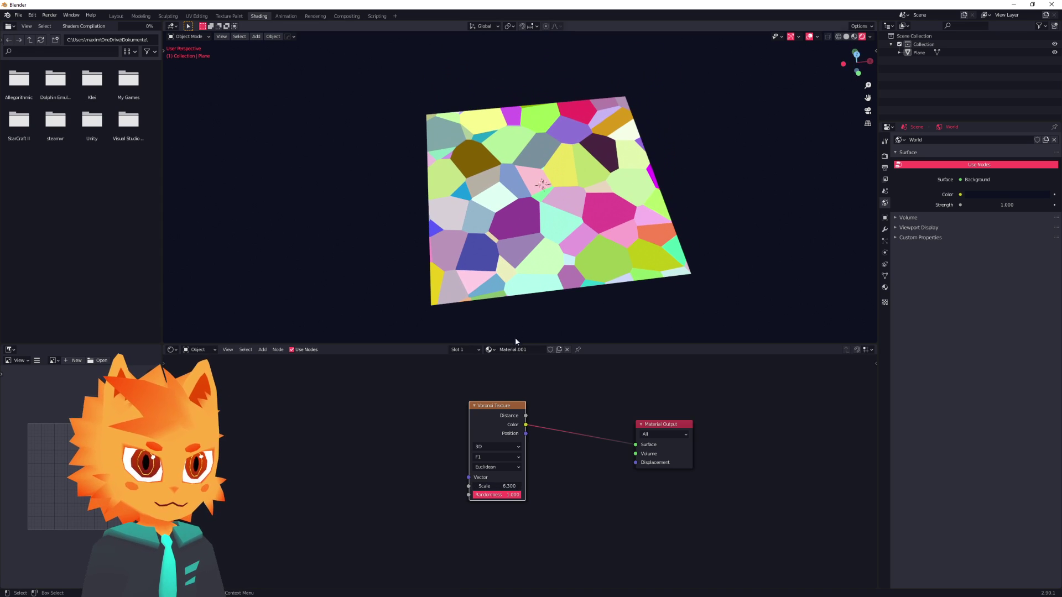
middle_click_drag(466, 402, 493, 400)
middle_click_drag(565, 244, 555, 209)
middle_click_drag(555, 209, 528, 215, "shift")
middle_click_drag(528, 216, 587, 184)
scroll(566, 241, "up", 2)
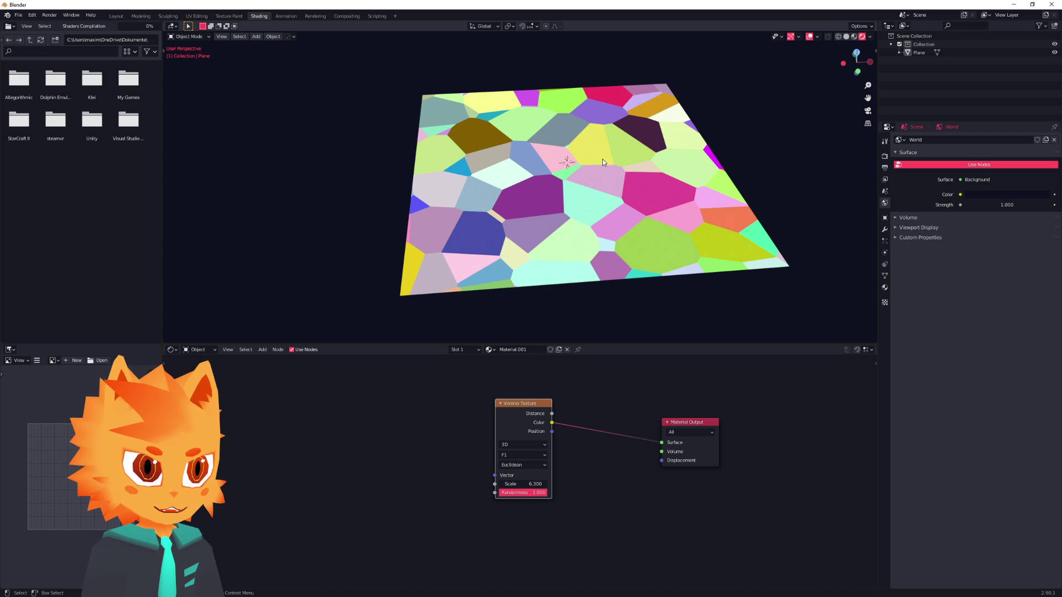
middle_click_drag(588, 142, 566, 157)
scroll(401, 415, "down", 1)
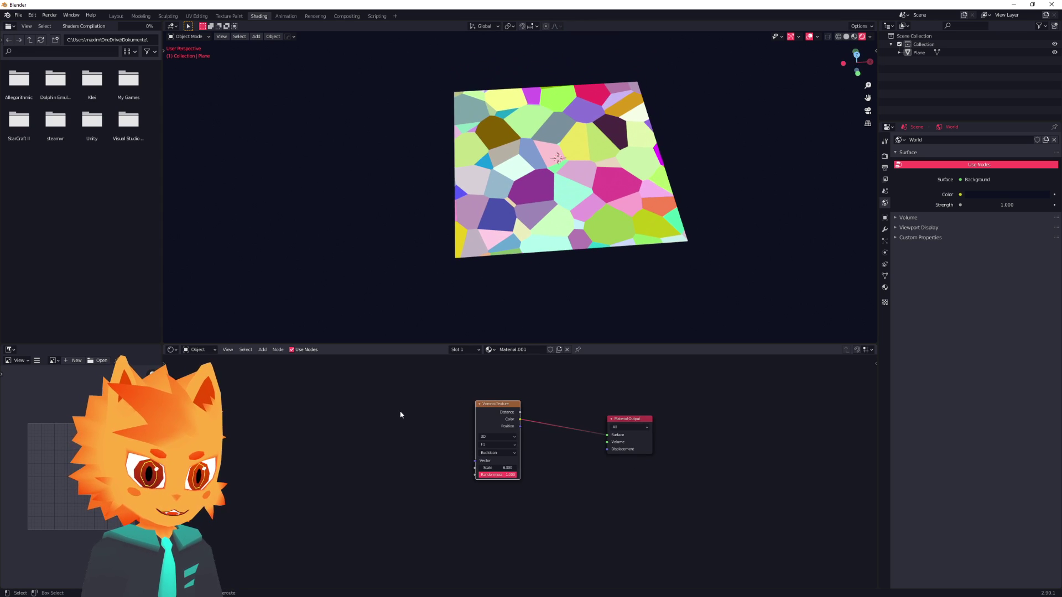
Step: Move the Voronoi Texture node closer to the Material Output to make room for nodes before it
middle_click_drag(401, 415, 519, 409)
scroll(500, 404, "up", 2)
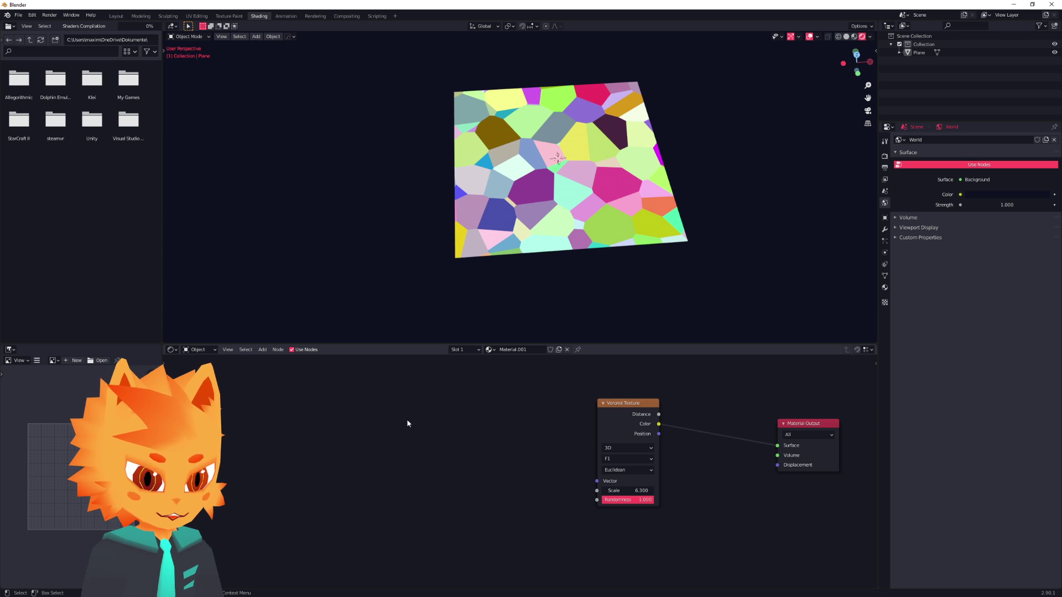
middle_click_drag(406, 415, 450, 419)
scroll(473, 415, "down", 1)
middle_click_drag(661, 419, 611, 417)
left_click_drag(603, 405, 661, 404)
left_click(548, 431)
Step: Add a Geometry input node well ahead of the Voronoi Texture node
middle_click_drag(465, 422, 513, 427)
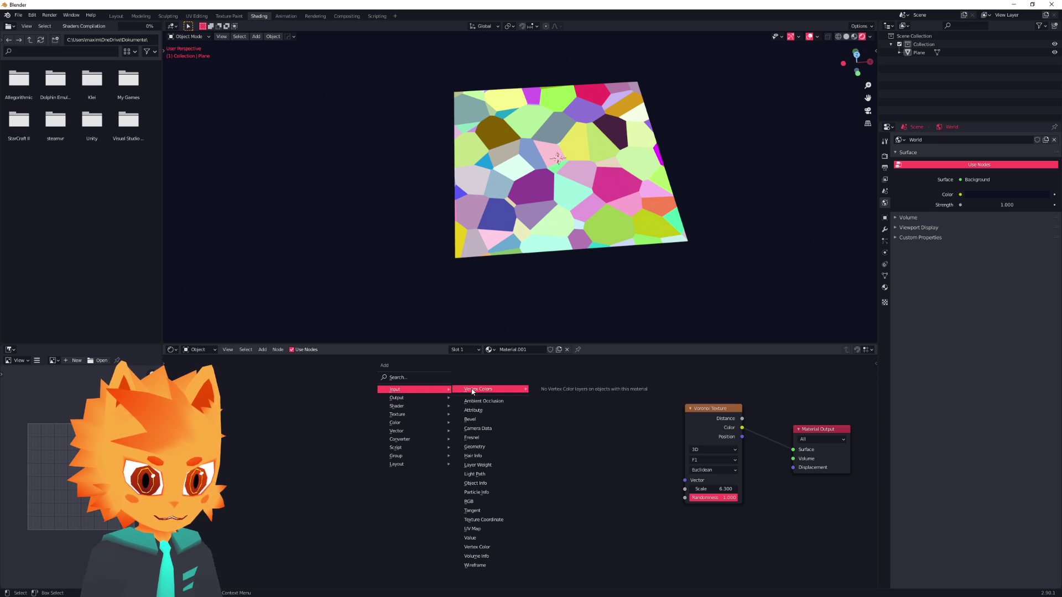
left_click(486, 446)
left_click(375, 400)
Step: Add a Mapping node between Geometry and Voronoi Texture and connect its Vector output to the Voronoi Texture's Vector input
middle_click_drag(543, 430, 477, 419)
key("shift+a")
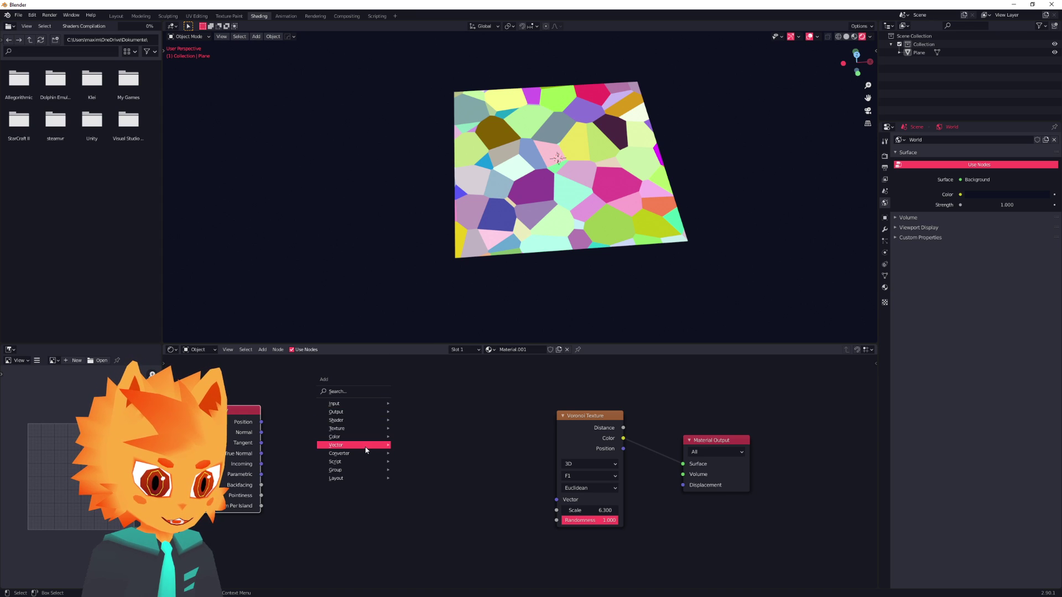
left_click(425, 466)
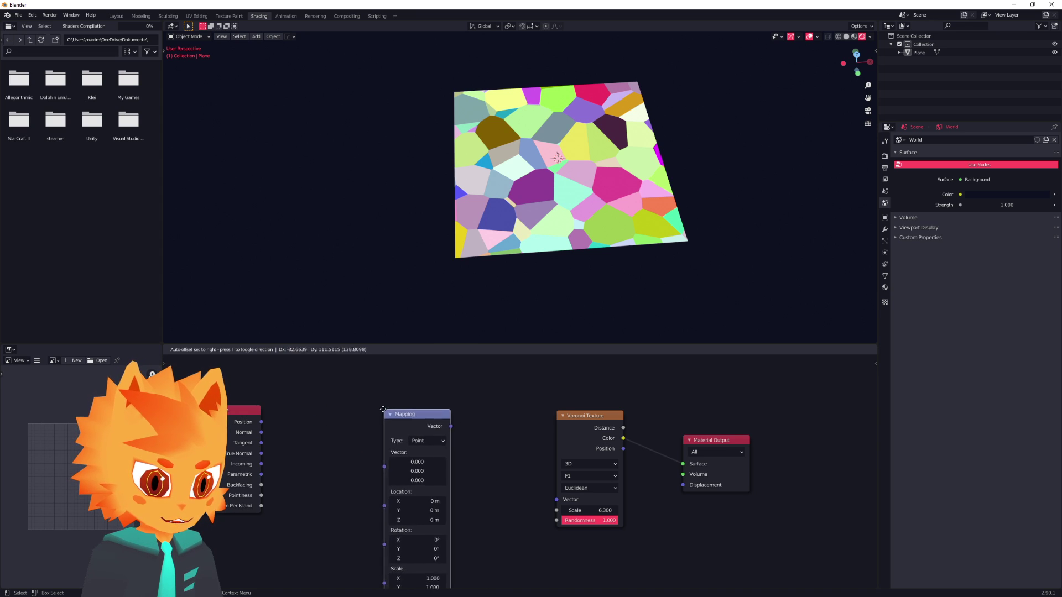
left_click(413, 456)
key("Home")
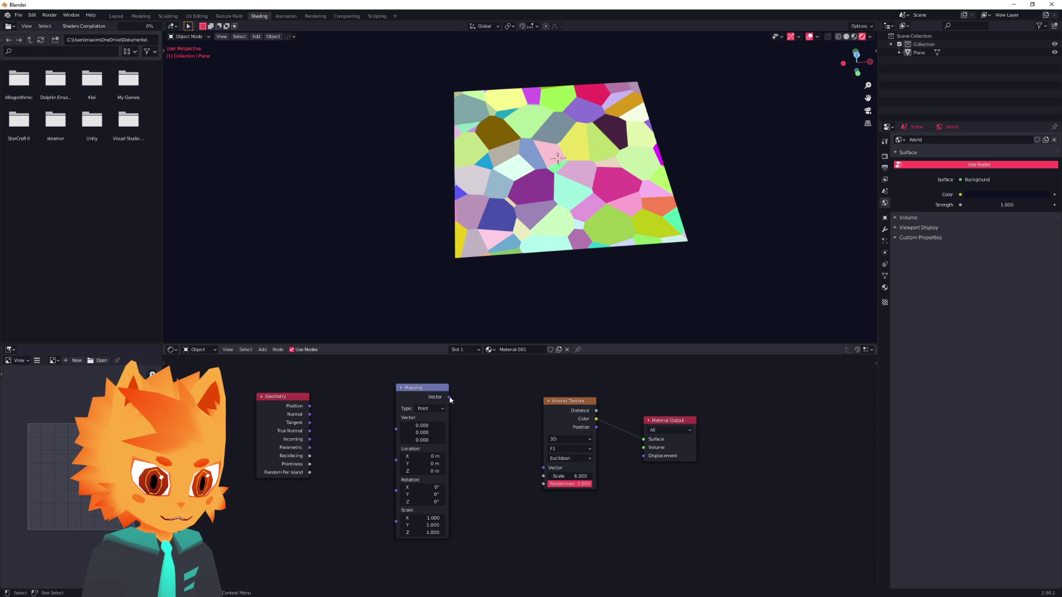
left_click_drag(537, 467, 541, 467)
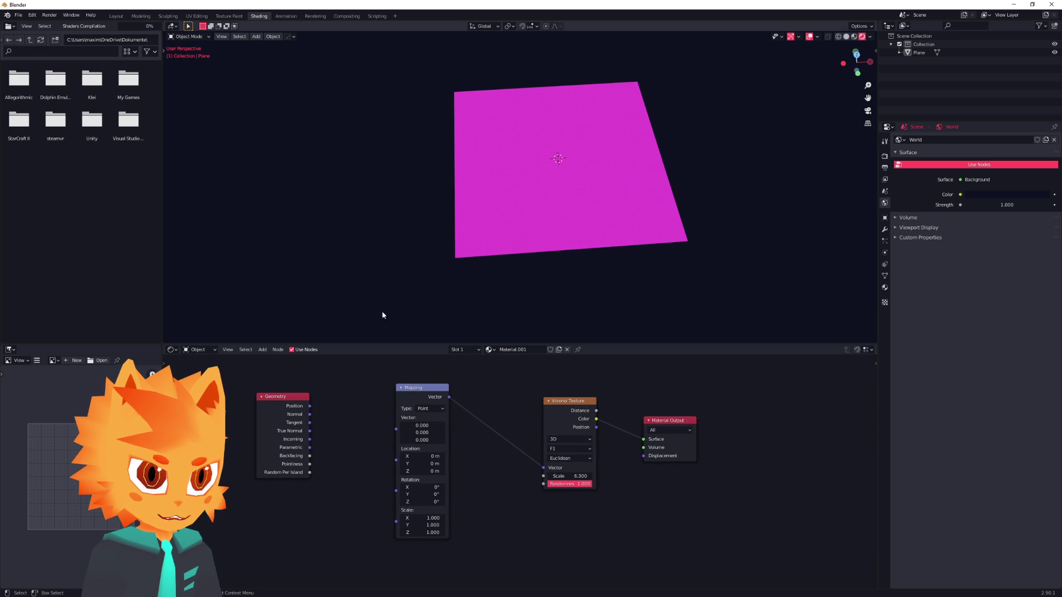
Step: Connect the Geometry node's Position output to the Mapping node's Vector input and check the pattern on the plane
scroll(365, 431, "up", 2)
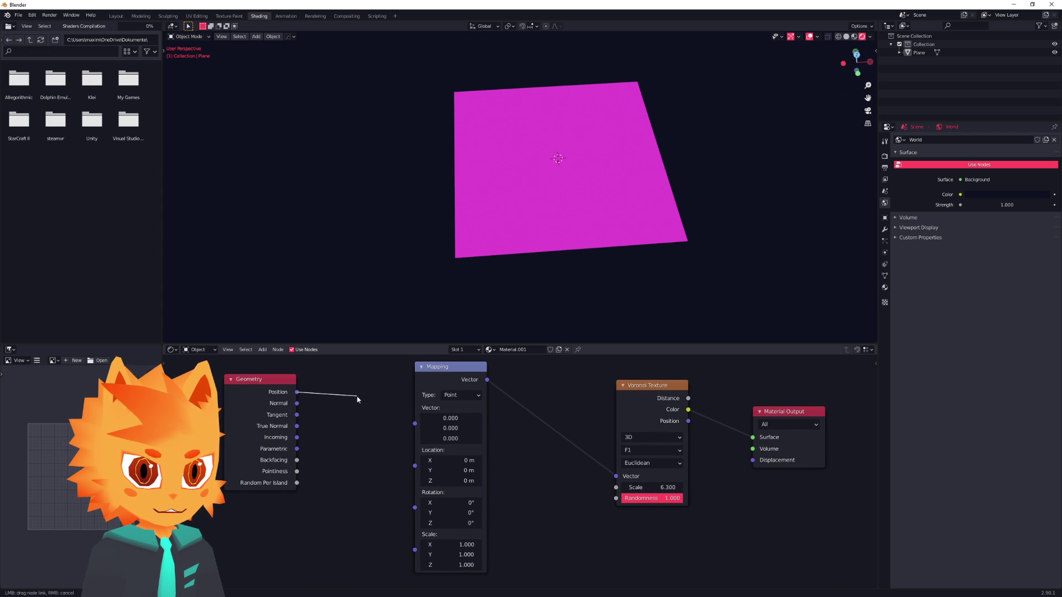
left_click_drag(355, 397, 414, 424)
middle_click_drag(558, 254, 550, 206)
left_click_drag(448, 366, 439, 369)
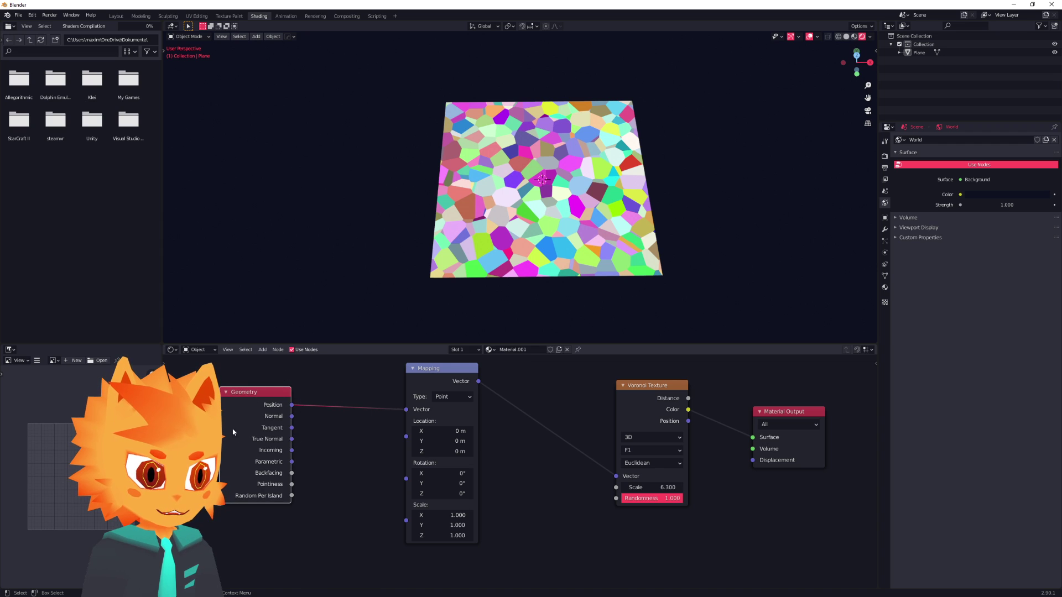
middle_click_drag(535, 200, 557, 197)
scroll(557, 196, "up", 3)
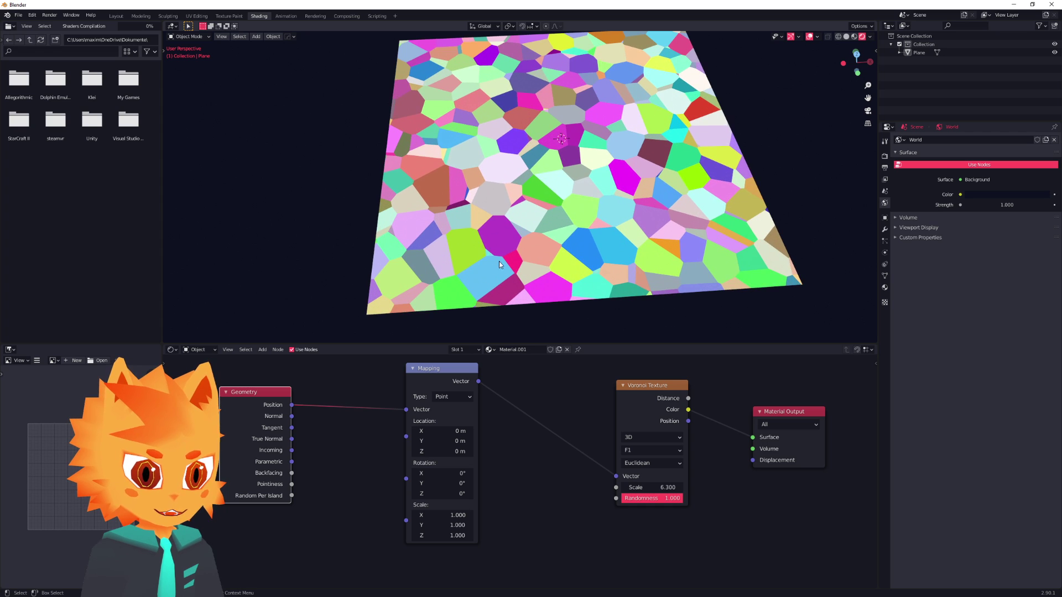
Step: Connect the Geometry node's Incoming output to the Mapping node's Location input and check the pattern from several angles
middle_click_drag(502, 264, 566, 210)
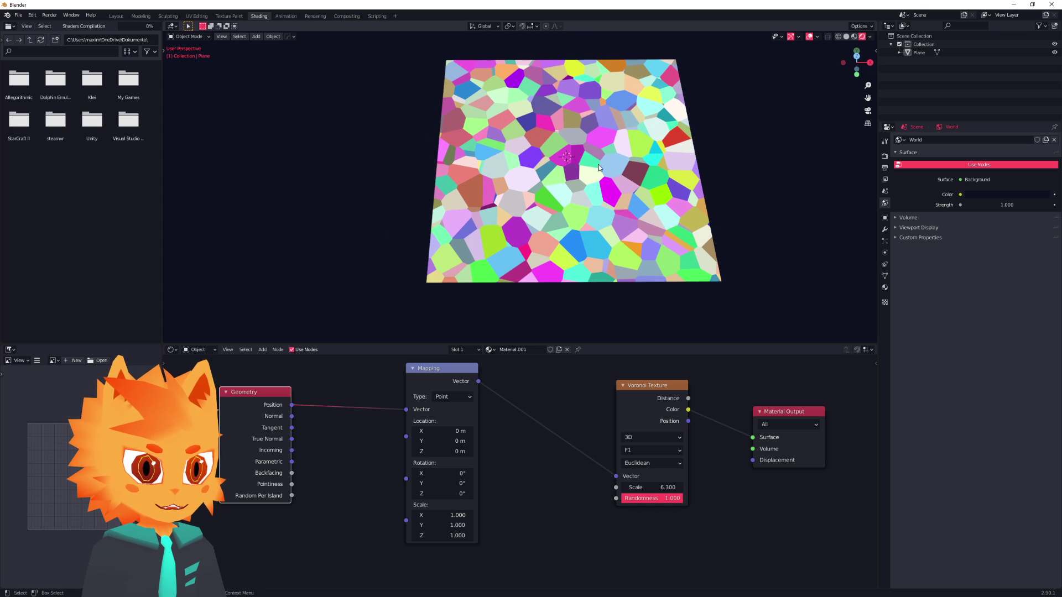
middle_click_drag(565, 165, 557, 201)
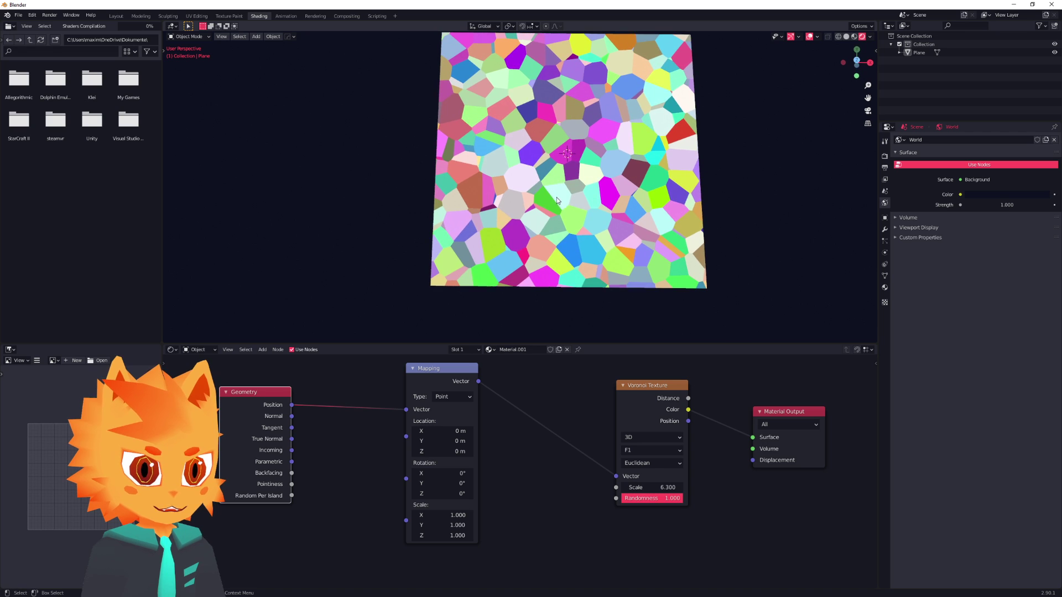
middle_click_drag(595, 168, 543, 208)
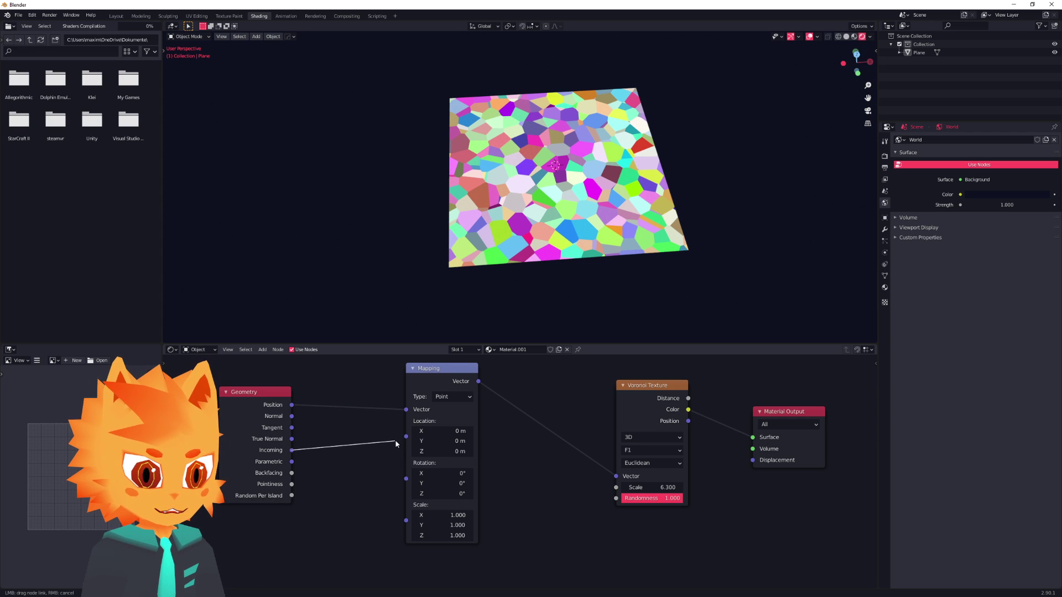
left_click_drag(406, 440, 406, 437)
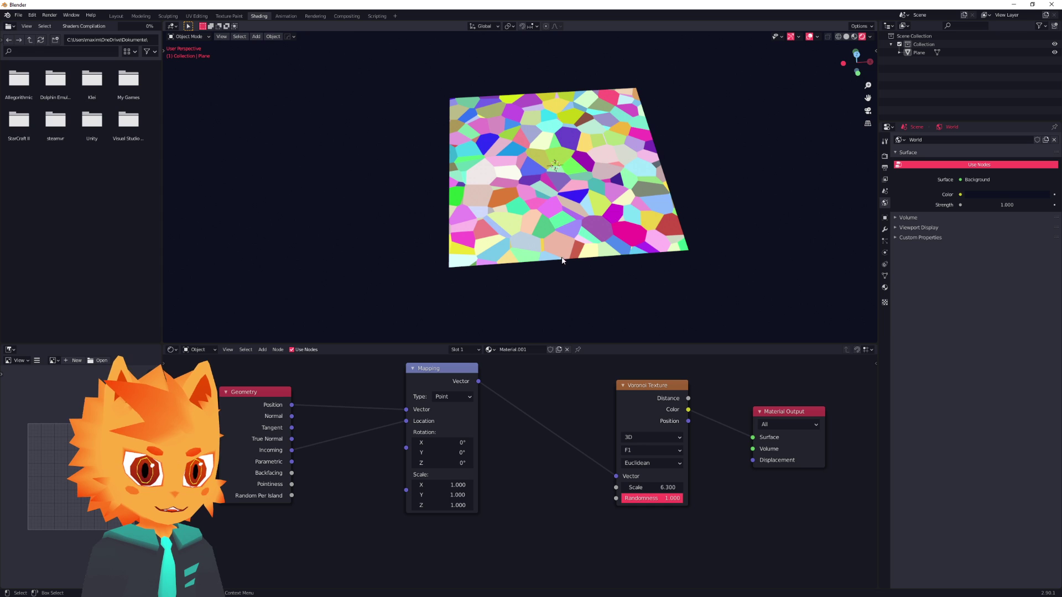
middle_click_drag(578, 173, 577, 225)
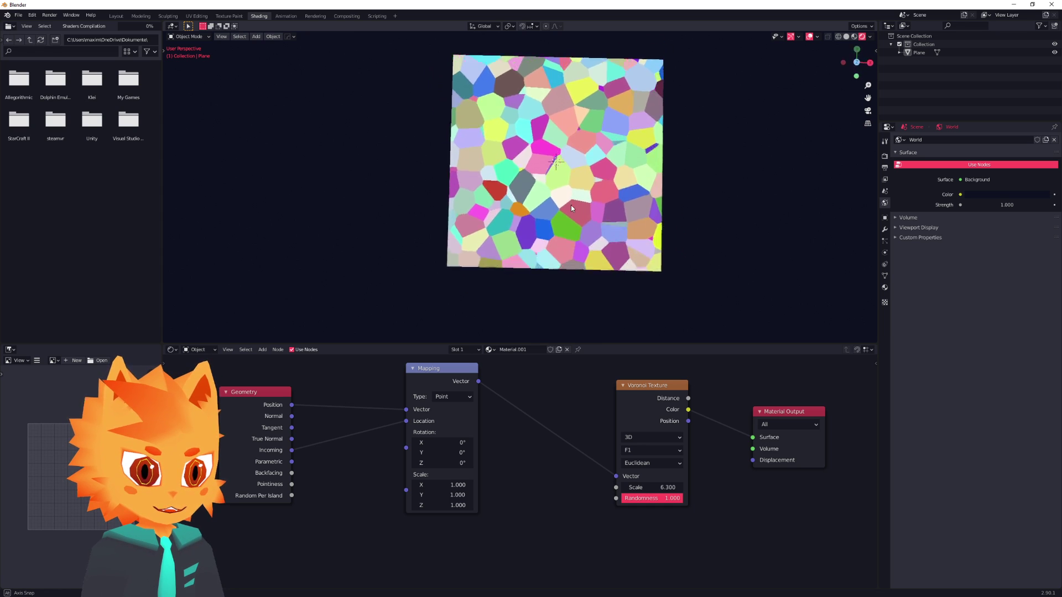
middle_click_drag(571, 207, 566, 185)
Step: Switch the Voronoi Texture node's dimensions to 2D and check the pattern on the plane
scroll(501, 396, "up", 2)
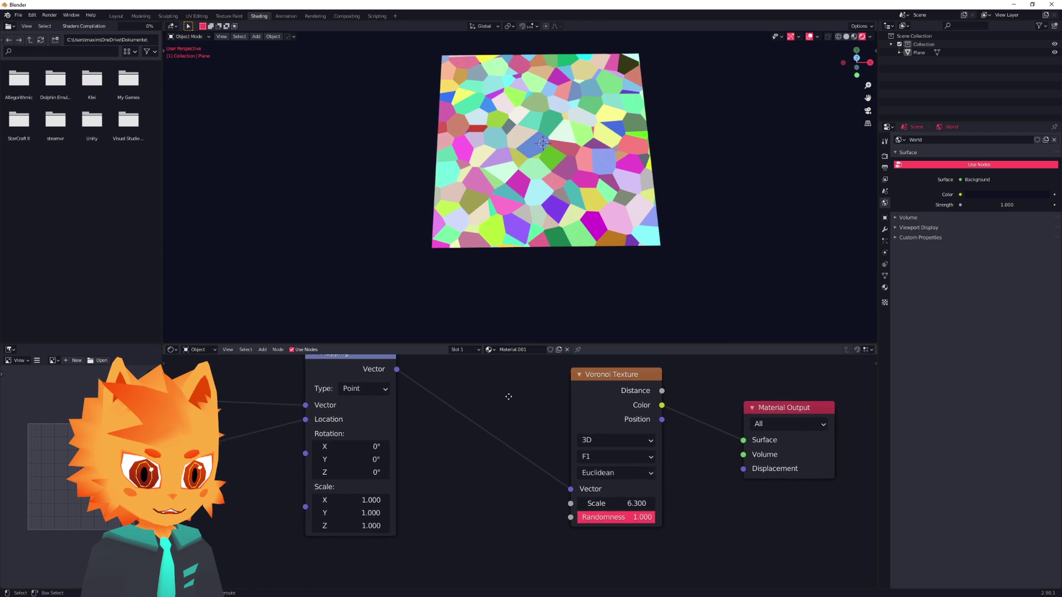
middle_click_drag(501, 397, 410, 410)
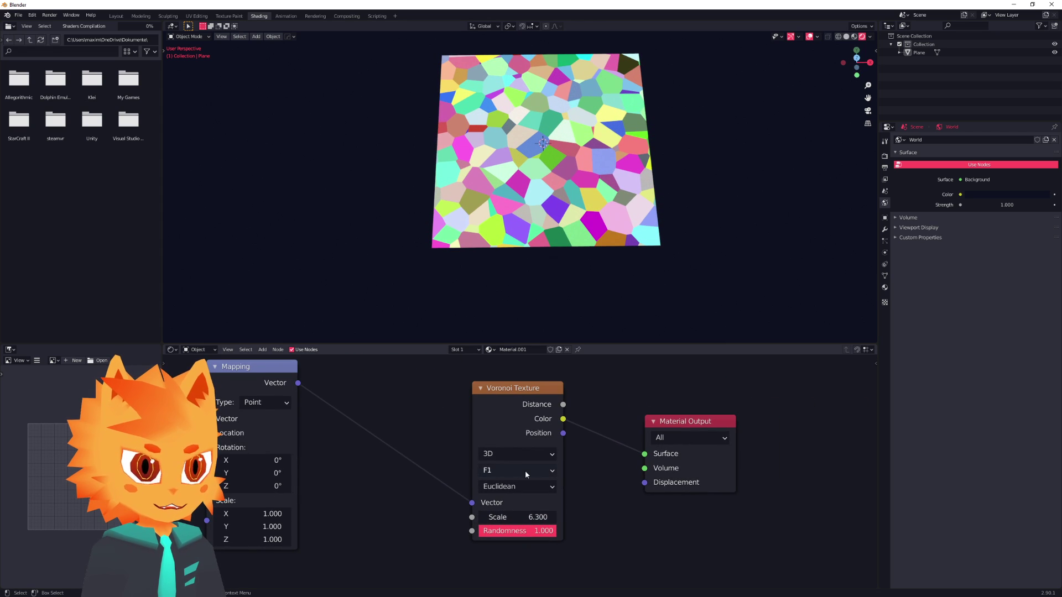
left_click(532, 457)
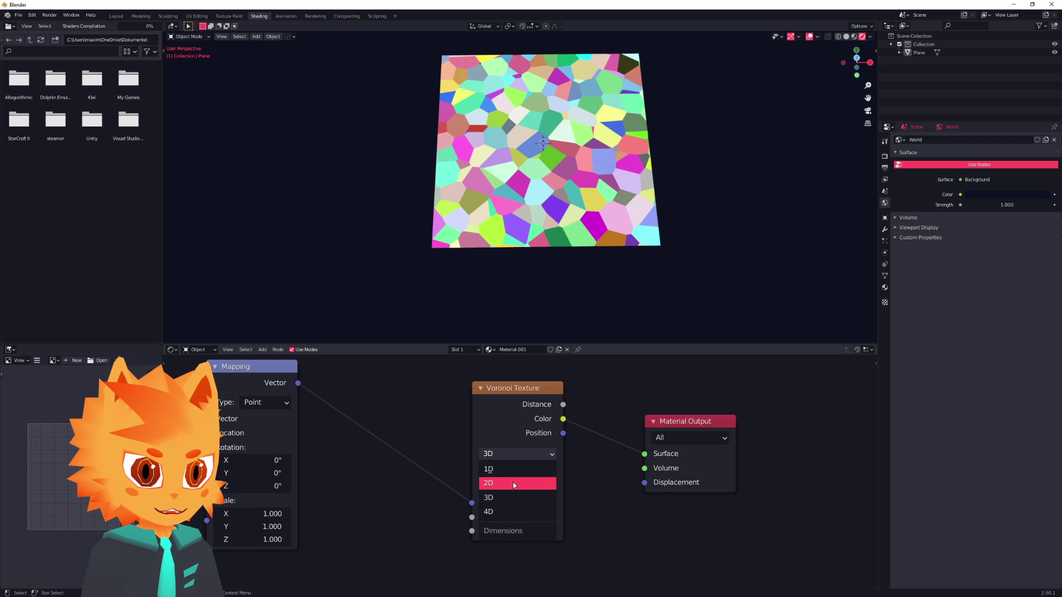
left_click(513, 482)
middle_click_drag(498, 498, 581, 496)
middle_click_drag(568, 208, 539, 222)
scroll(565, 202, "up", 2)
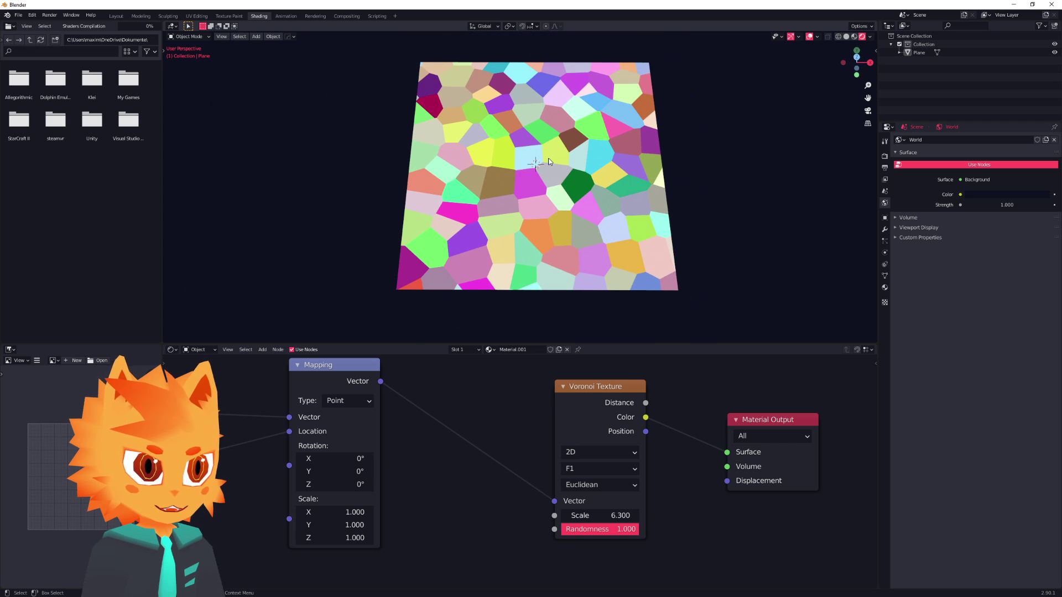
middle_click_drag(549, 161, 537, 235)
Step: Move the Geometry node further from the Mapping node and insert a Vector Math node into the Incoming-to-Location link
scroll(429, 440, "down", 3)
middle_click_drag(230, 497, 429, 461)
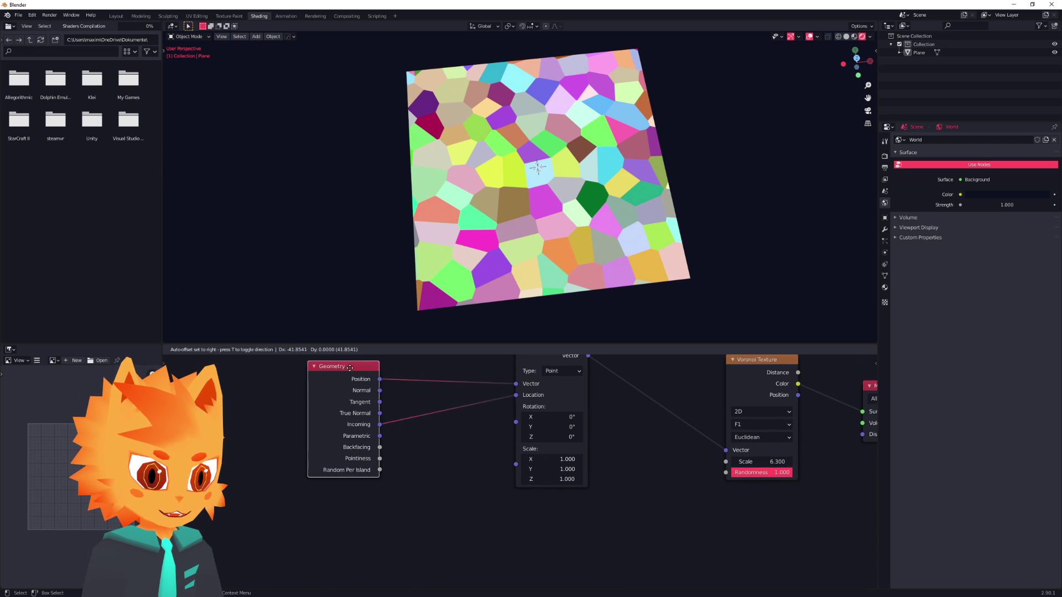
left_click_drag(345, 368, 292, 364)
scroll(387, 474, "up", 3)
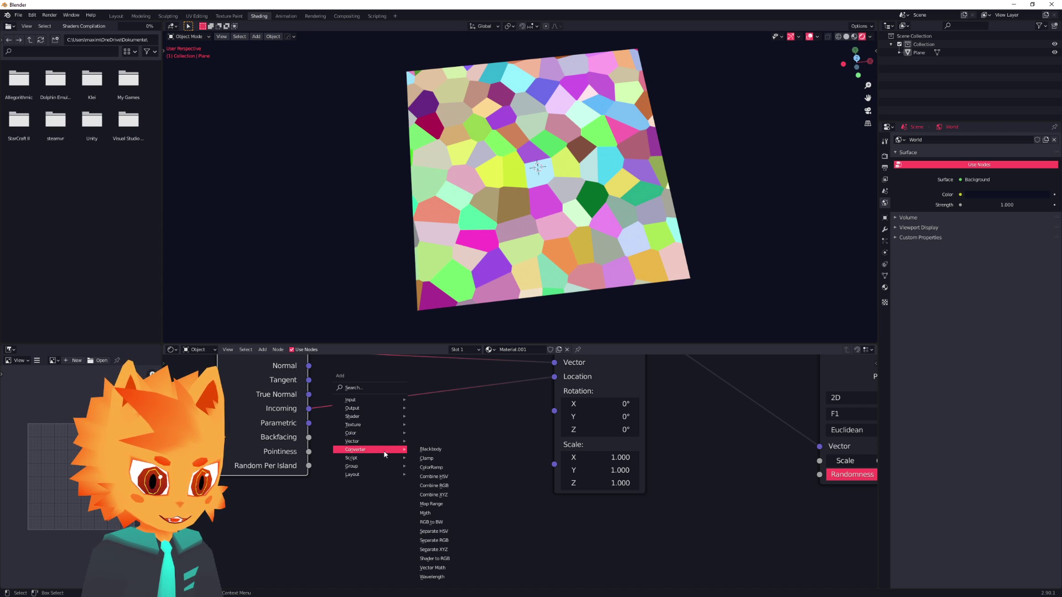
left_click(440, 568)
left_click(441, 410)
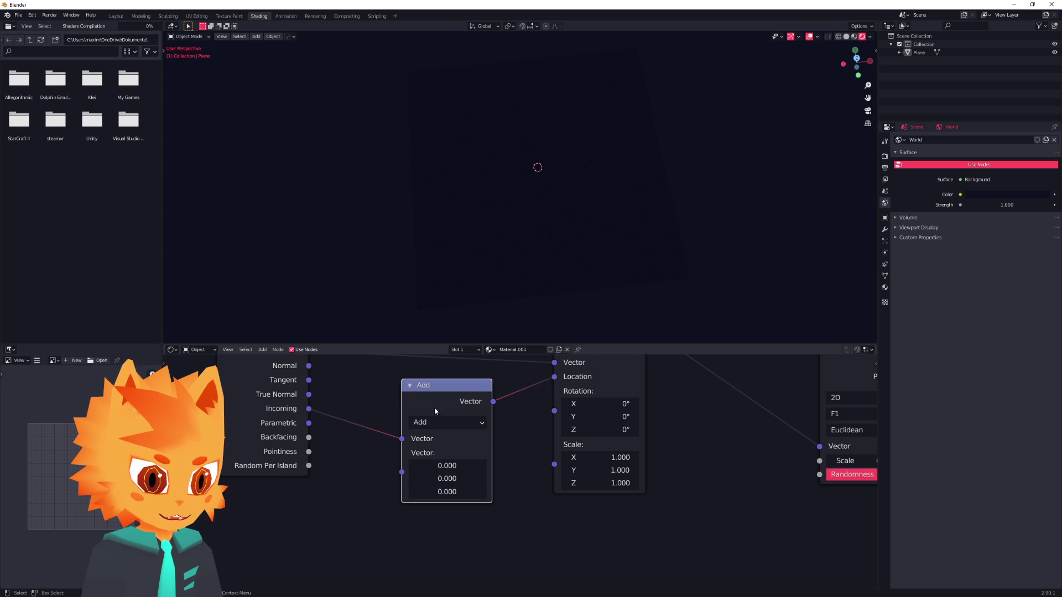
Step: Set the new Vector Math node's operation to Multiply
left_click(449, 426)
key("Escape")
left_click(445, 423)
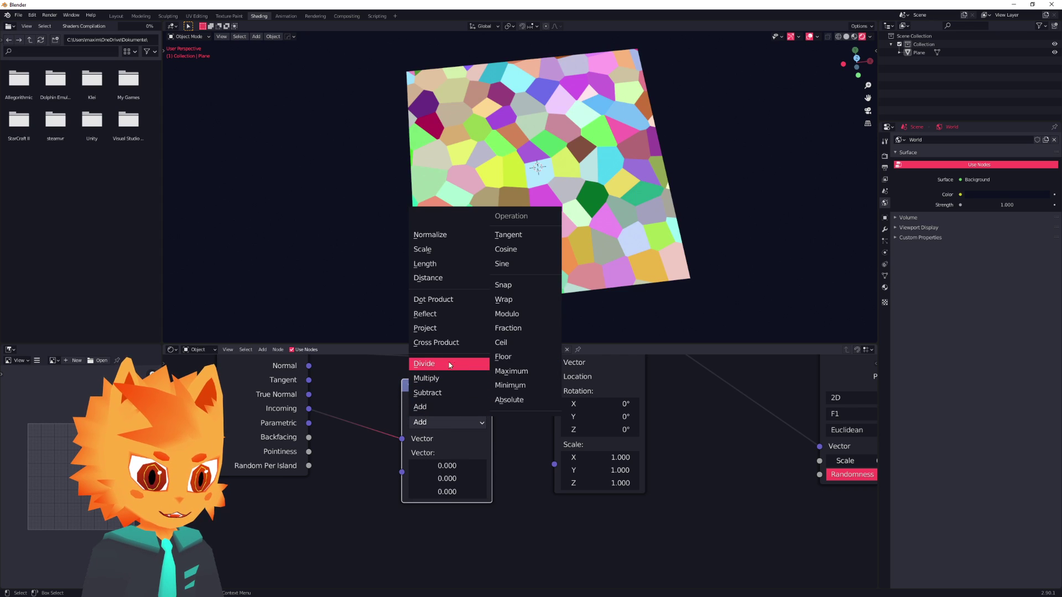
left_click(440, 379)
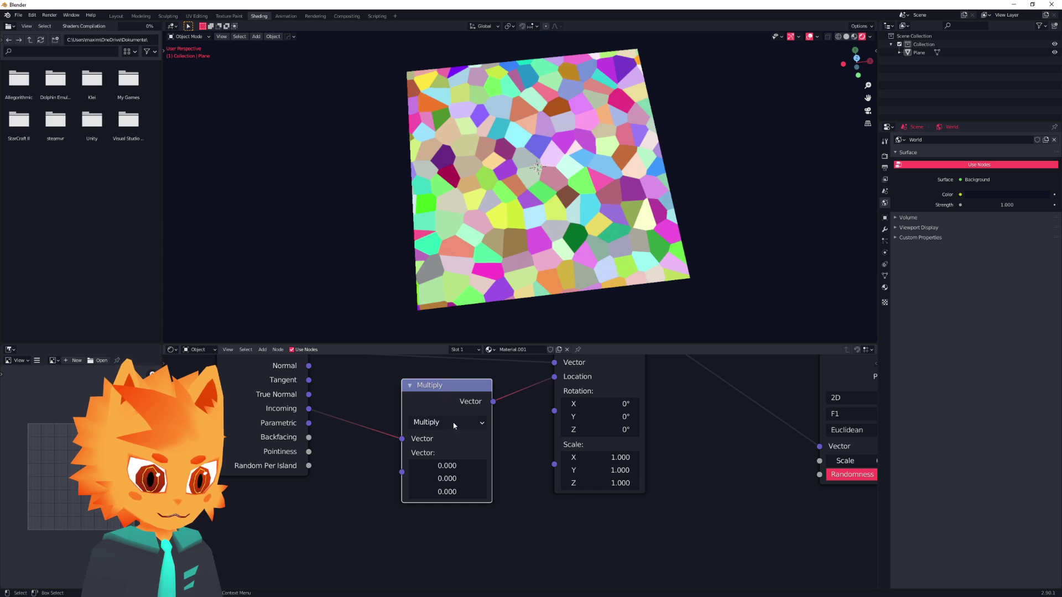
Step: Add a Value input node below Geometry and connect its output to the Multiply node's second Vector input
middle_click_drag(345, 478, 402, 463)
scroll(402, 463, "up", 1)
key("shift+a")
mouse_move(372, 437)
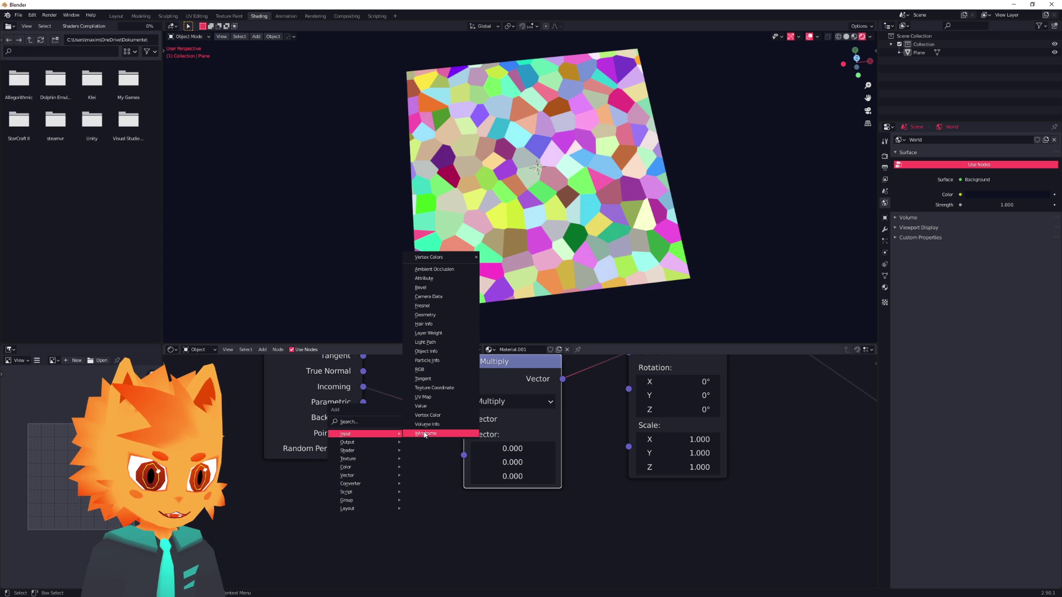
left_click(439, 409)
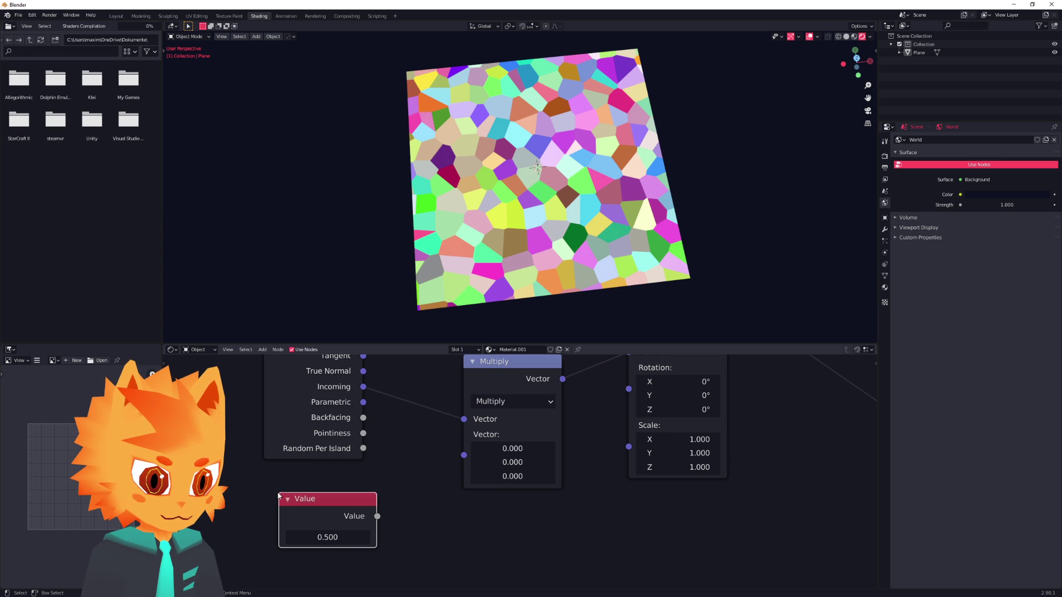
left_click_drag(455, 473, 464, 455)
Step: Set the Value node to -2.650, checking the depth effect on the plane from different angles while adjusting
scroll(446, 469, "up", 2)
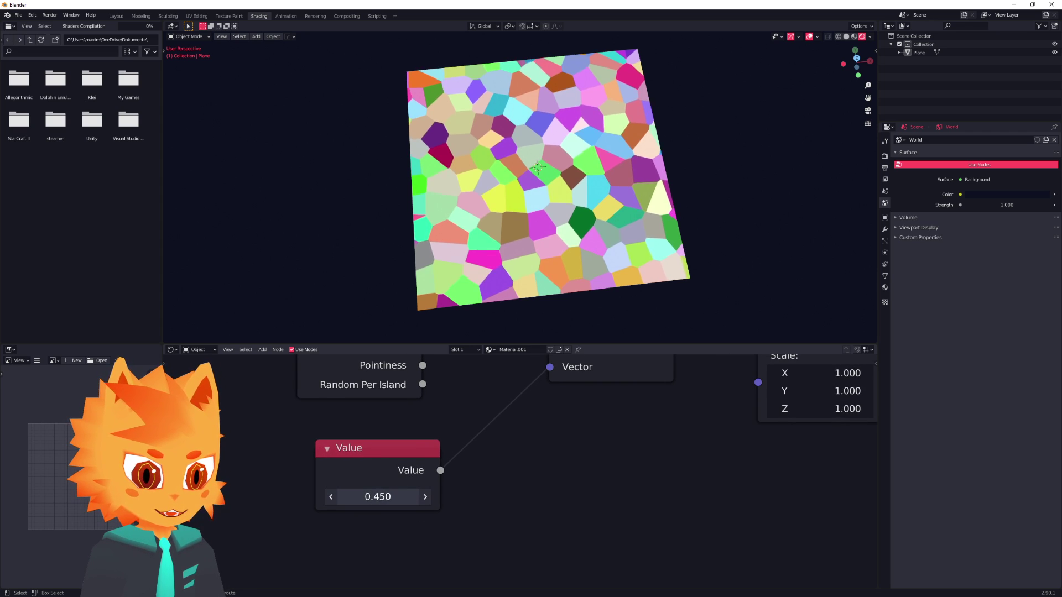
left_click_drag(378, 496, 312, 496)
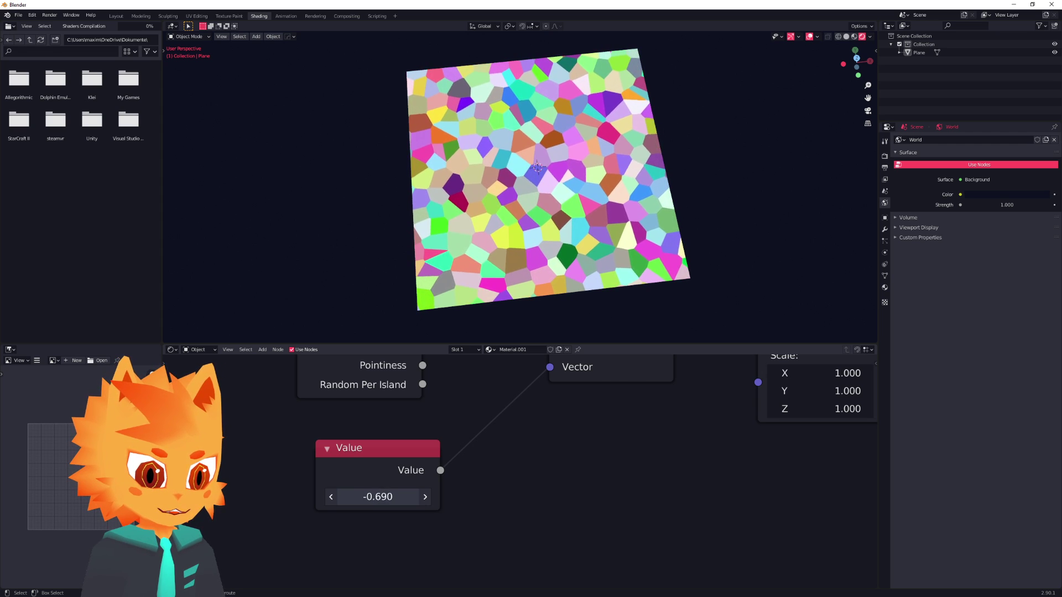
middle_click_drag(564, 159, 544, 184)
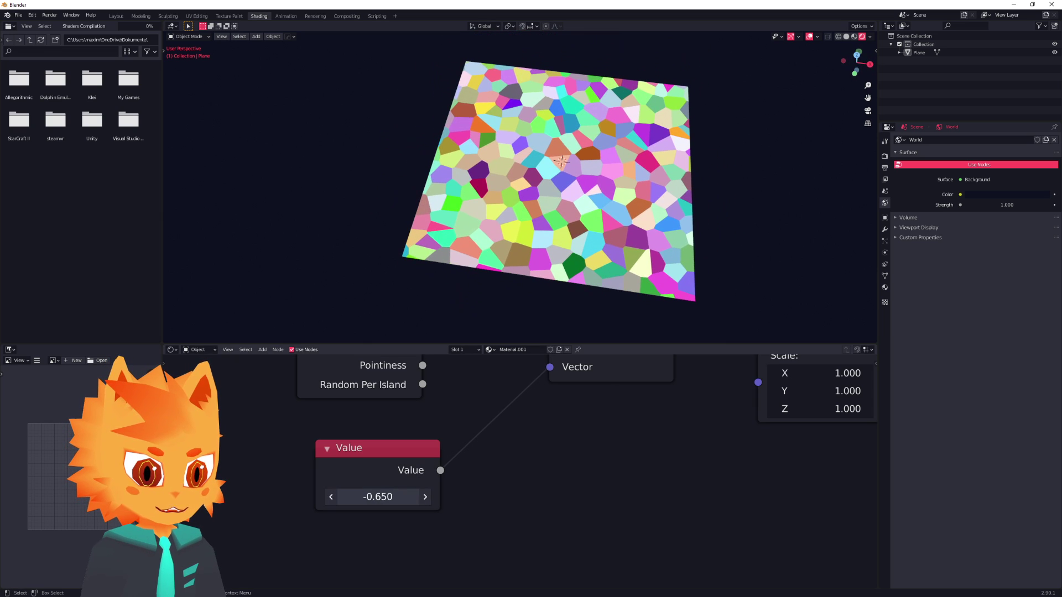
left_click_drag(378, 497, 340, 496)
middle_click_drag(634, 161, 457, 236)
scroll(609, 398, "down", 2)
middle_click_drag(625, 415, 522, 459)
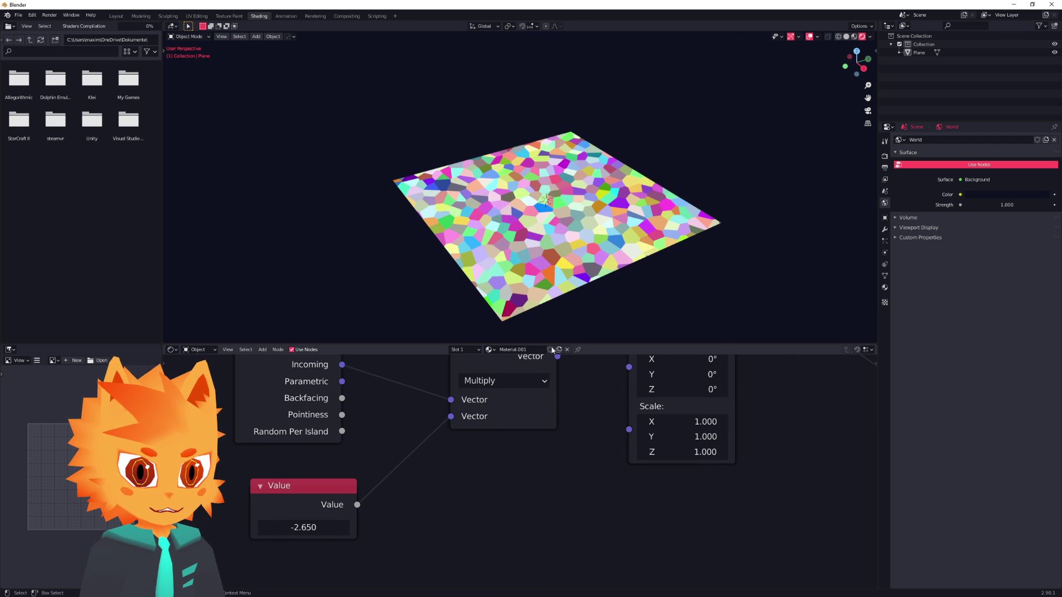
Step: Rotate the plane freehand to test how the pattern reacts to tilting, and clear its rotation
middle_click_drag(581, 243, 598, 275)
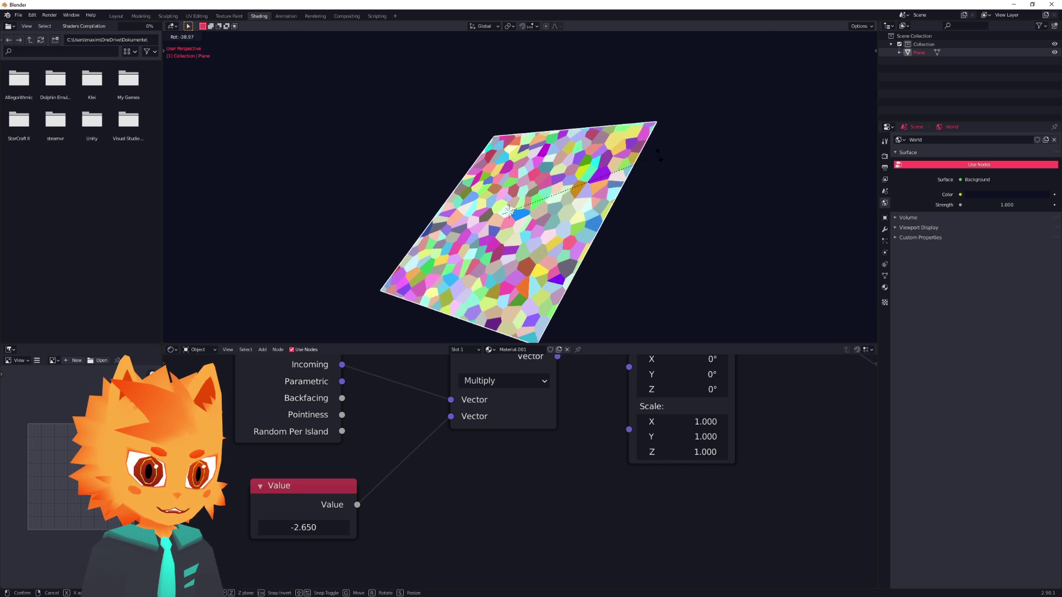
left_click(574, 129)
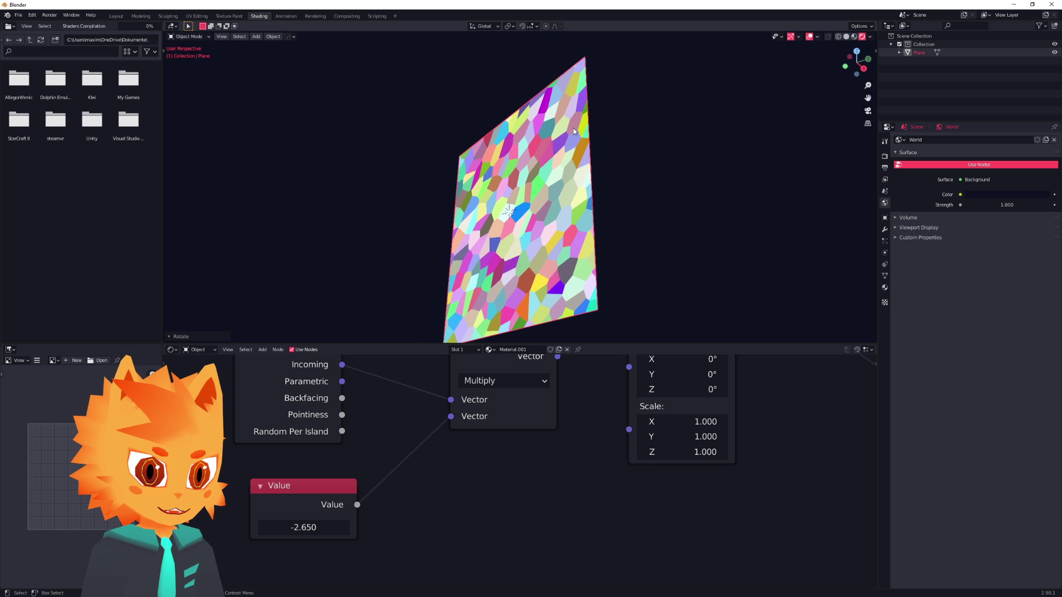
mouse_move(510, 186)
middle_mouse_down()
mouse_move(580, 207)
mouse_move(589, 144)
mouse_move(578, 172)
mouse_move(548, 164)
mouse_move(524, 196)
middle_mouse_up()
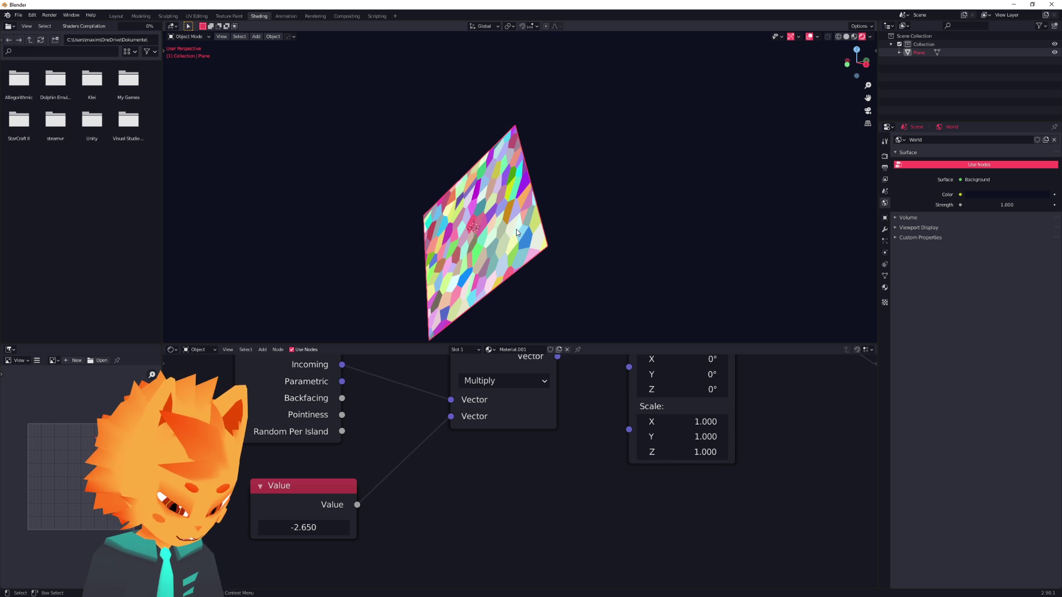
key("alt+r")
middle_click_drag(520, 229, 589, 243)
scroll(542, 228, "up", 2)
middle_click_drag(585, 192, 569, 206)
Step: Tilt the plane repeatedly with freehand rotations to examine how the Voronoi cells stretch
key("r")
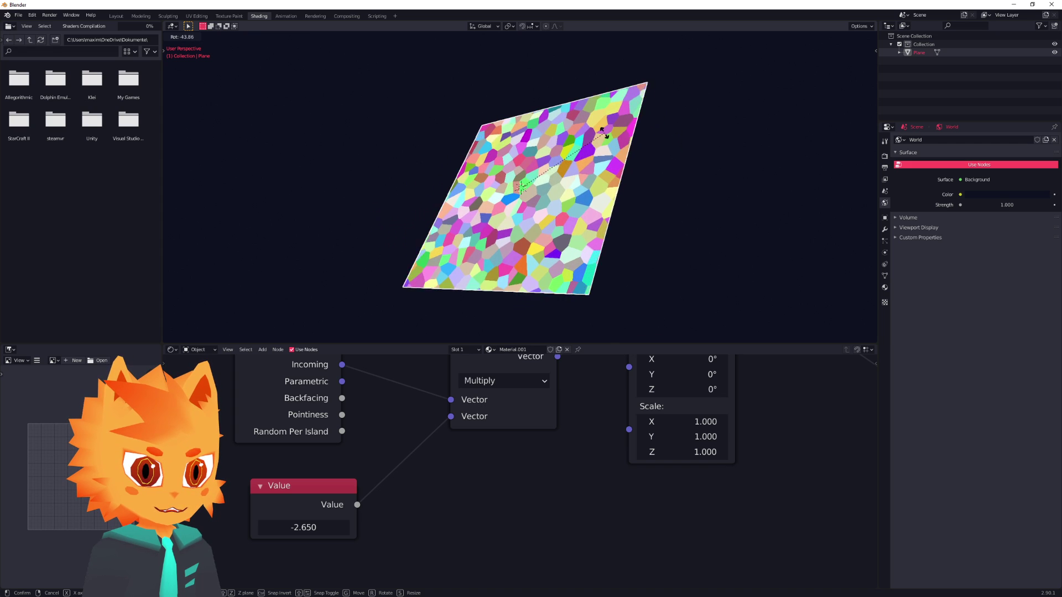
left_click(579, 133)
key("r")
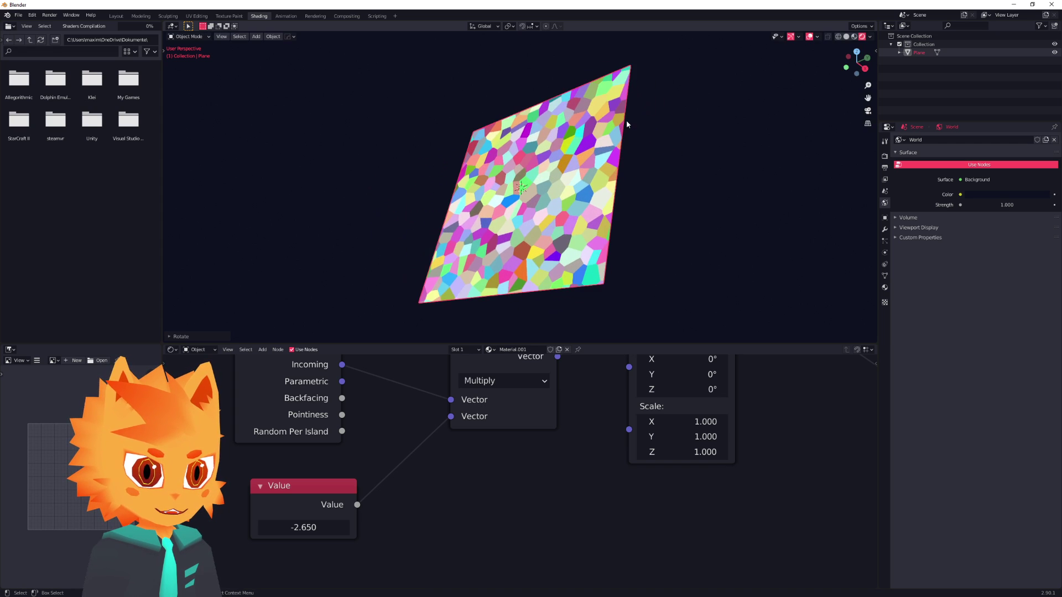
left_click(604, 211)
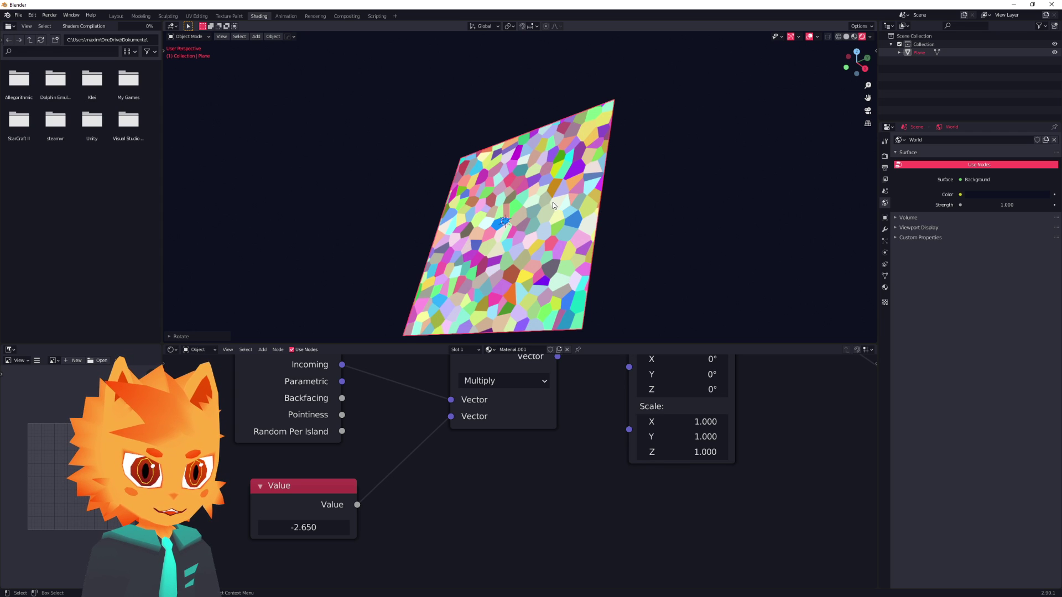
middle_click_drag(552, 203, 540, 182, "shift")
middle_click_drag(540, 228, 585, 223, "shift")
key("r")
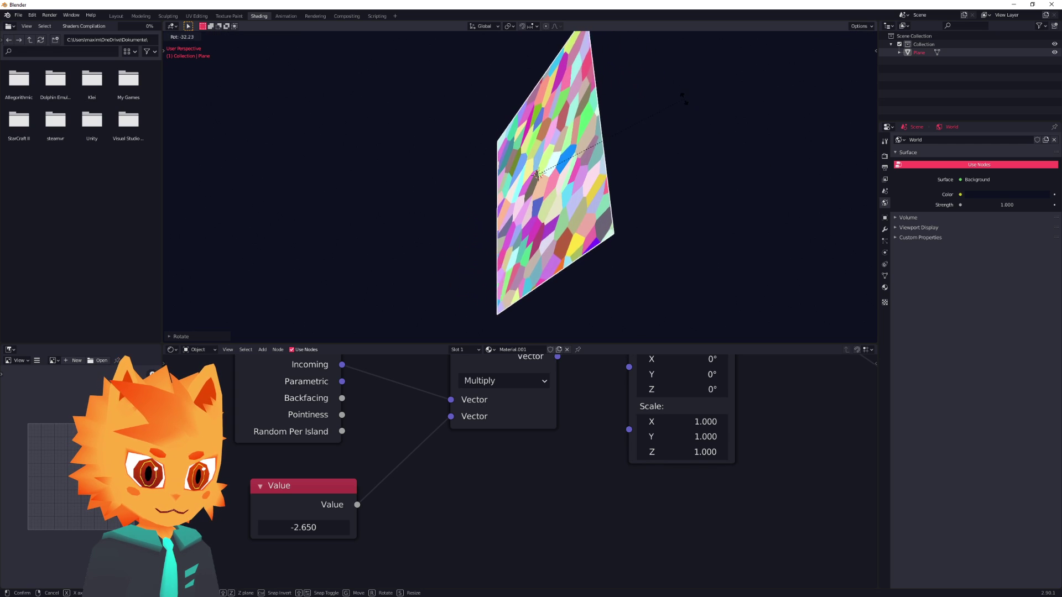
middle_click_drag(662, 133, 701, 188)
middle_click_drag(742, 142, 605, 227)
Step: Insert a Vector Transform node between Mapping and Voronoi Texture, converting World to Object, and set its type to Point
scroll(595, 439, "down", 3)
scroll(595, 440, "down", 2)
middle_click_drag(636, 435, 473, 449)
middle_click_drag(373, 411, 433, 412)
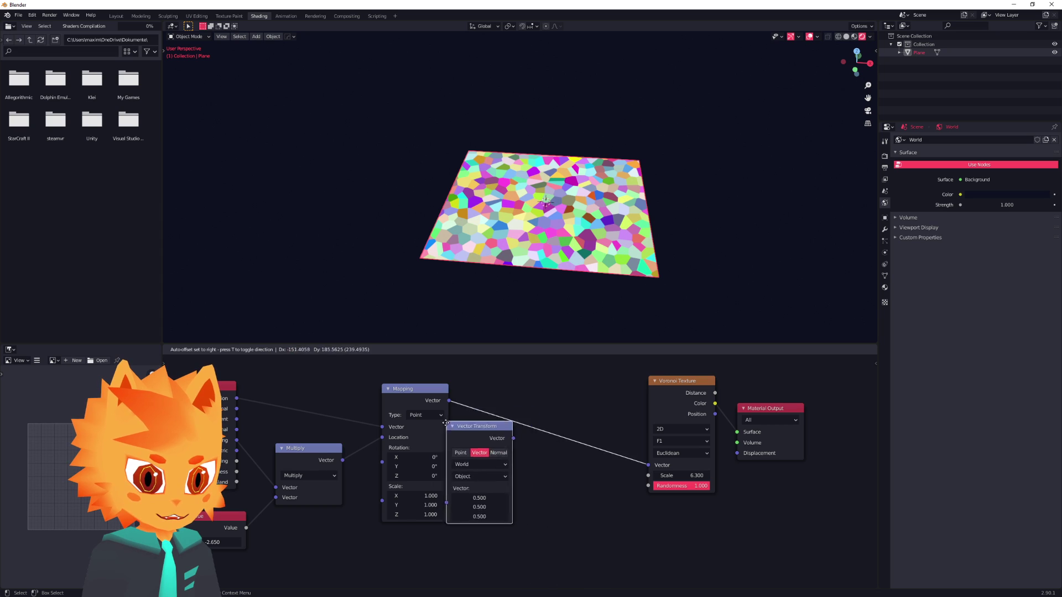
left_click_drag(448, 426, 502, 394)
scroll(540, 423, "up", 1)
left_click(507, 422)
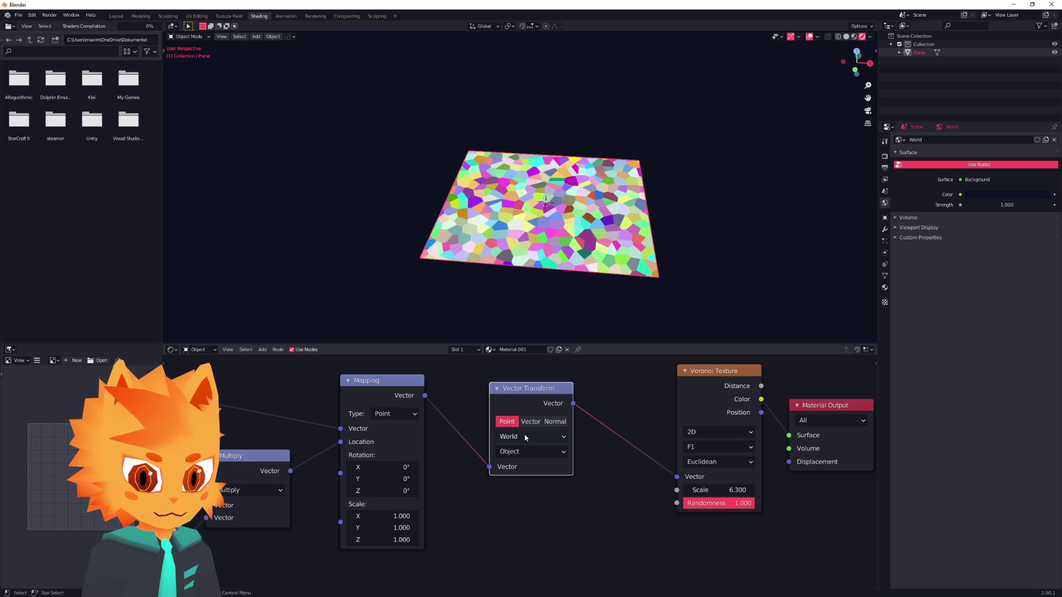
Step: Rotate the plane freehand to a steep tilt and check the transformed pattern from other angles
middle_click_drag(566, 332, 683, 277)
key("r")
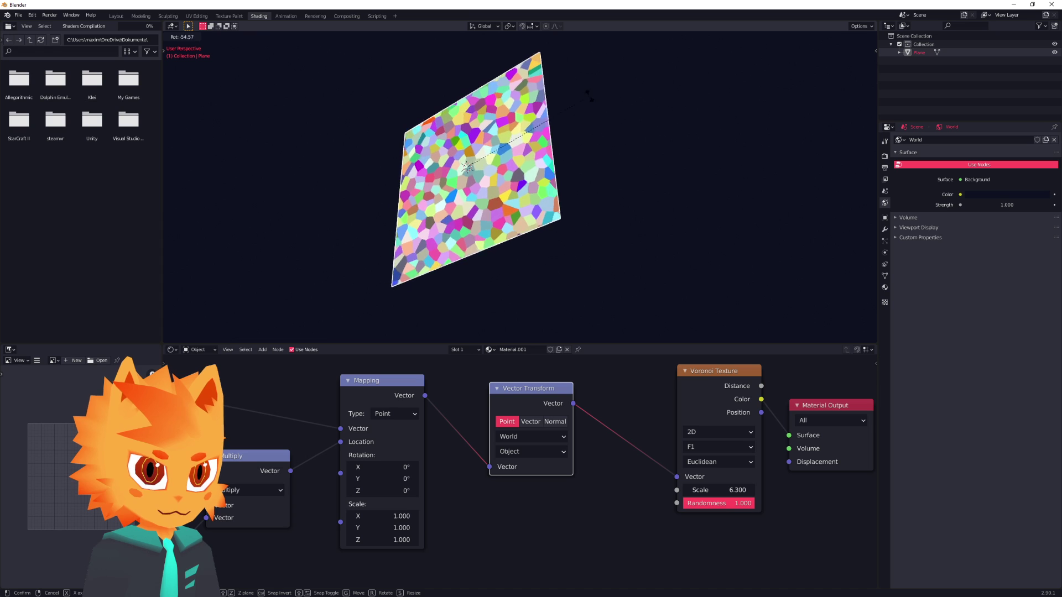
left_click(445, 179)
middle_click_drag(444, 179, 527, 252)
scroll(532, 214, "down", 8)
scroll(527, 252, "up", 2)
middle_click_drag(475, 221, 506, 221, "shift")
scroll(506, 222, "down", 2)
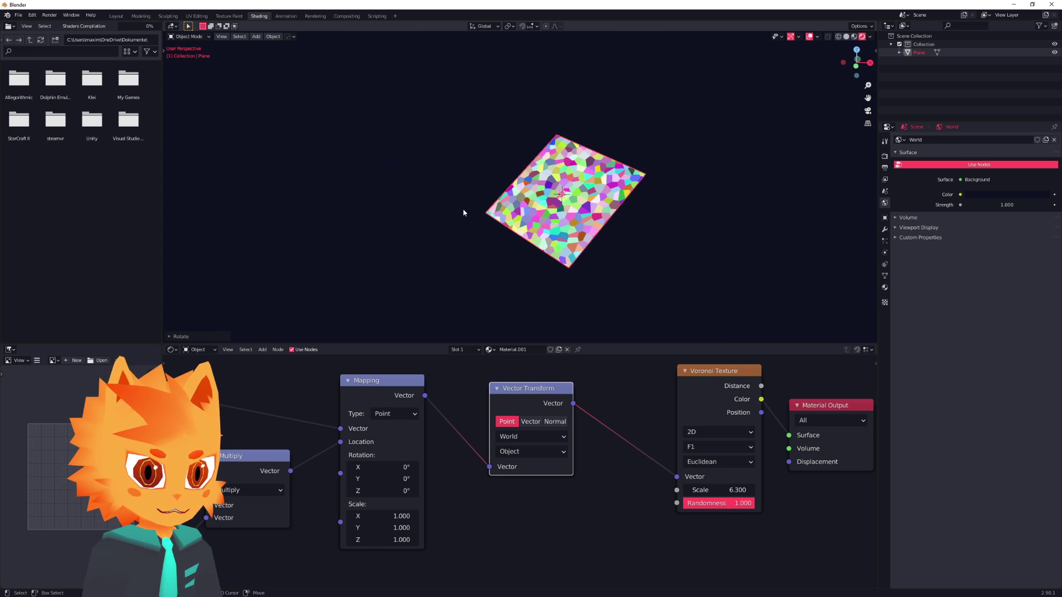
Step: Add a cube and move it clear of the plane to stand beside it
left_click(511, 218)
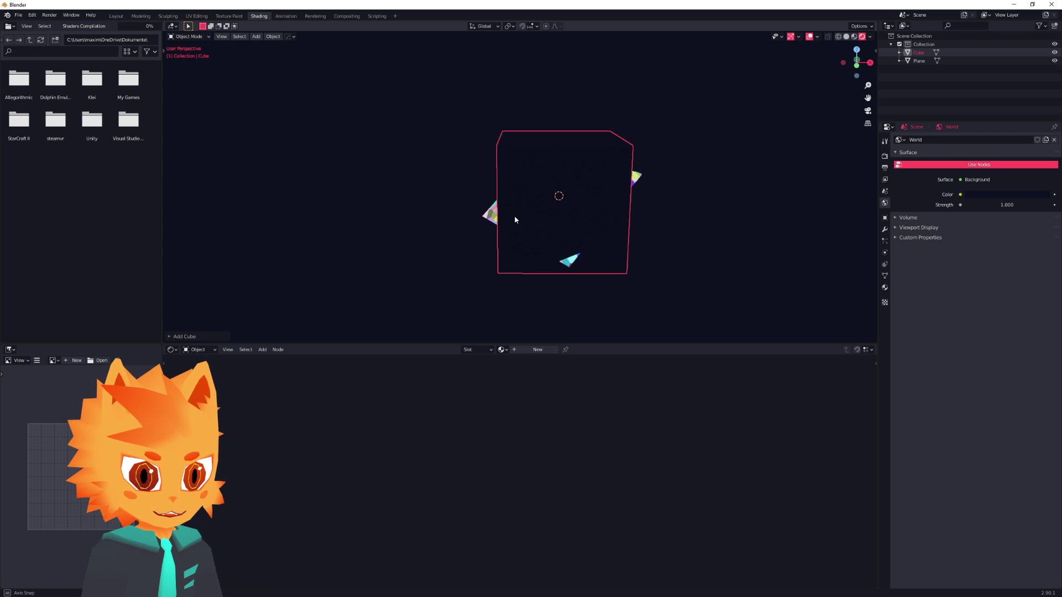
key("g")
middle_click_drag(430, 220, 504, 220, "shift")
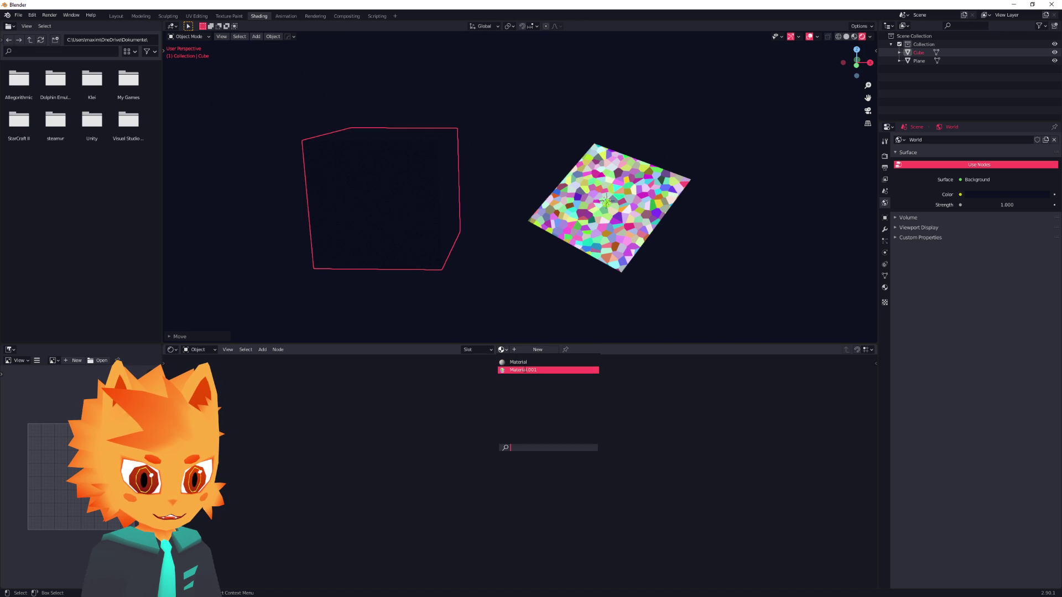
Step: Assign Material.001 to the cube and examine the pattern on its faces
left_click(523, 369)
middle_click_drag(459, 214, 533, 224)
scroll(533, 225, "up", 4)
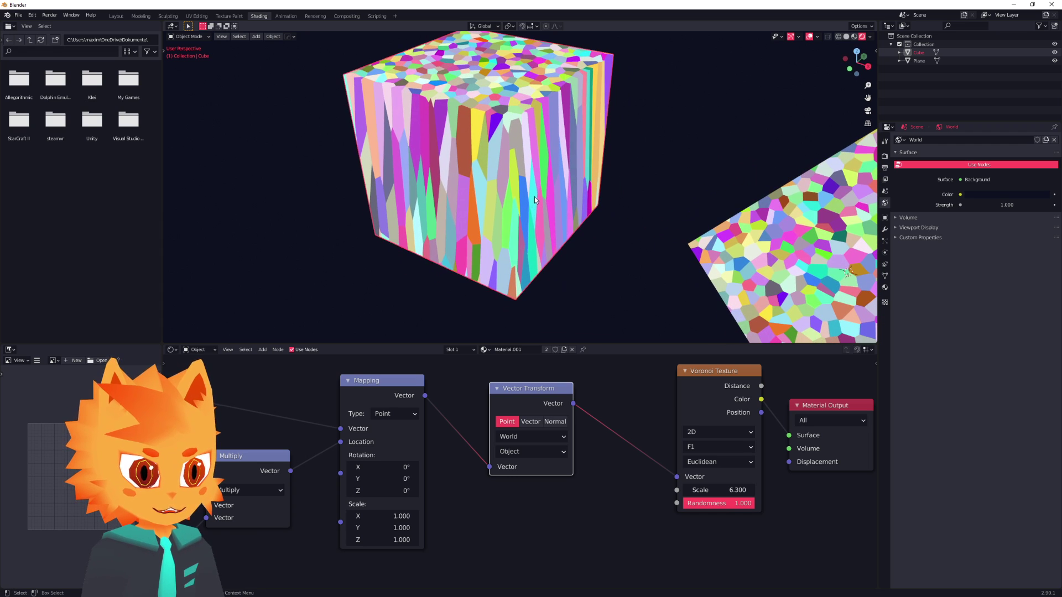
Step: Delete the test cube from the scene
scroll(543, 197, "down", 4)
key("x")
left_click(550, 196)
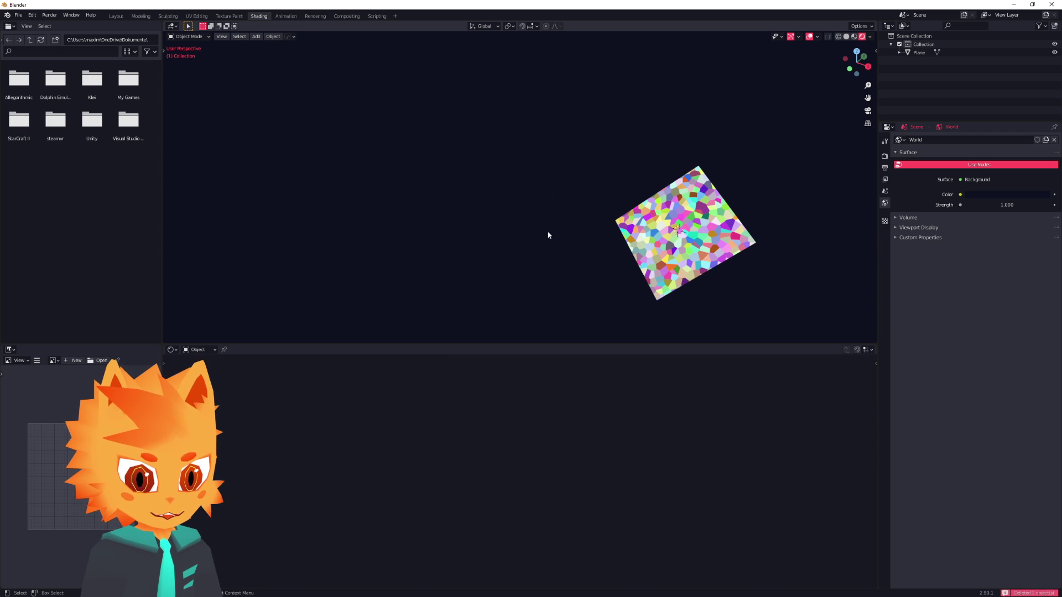
Step: Select the plane and clear its rotation
middle_click_drag(551, 234, 633, 217)
left_click(633, 217)
key("alt+r")
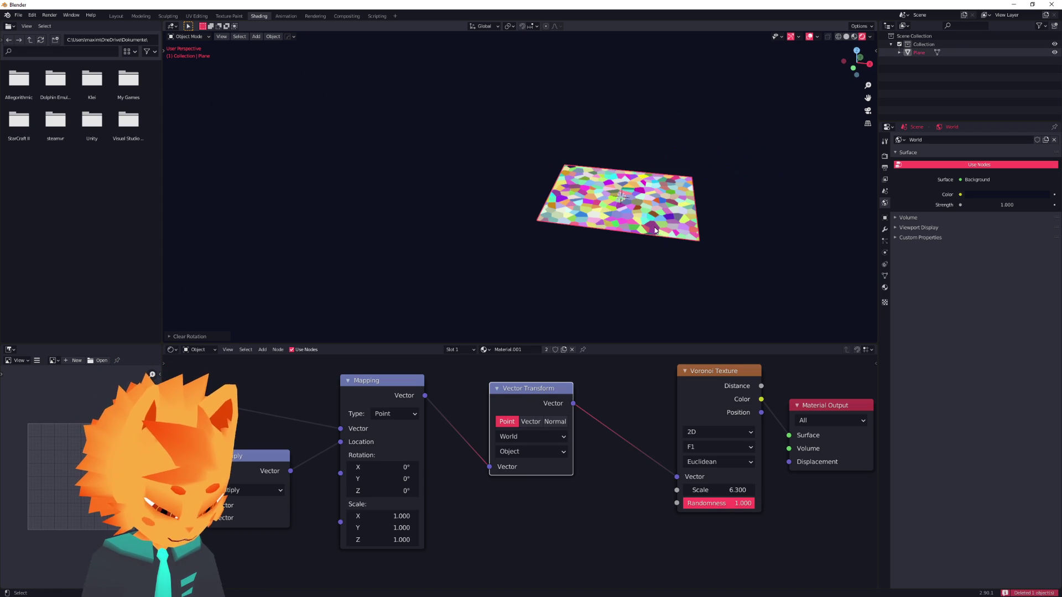
Step: Delete the Vector Transform node and move the Voronoi Texture node beside Material Output
scroll(615, 403, "down", 1)
middle_click_drag(606, 402, 596, 438)
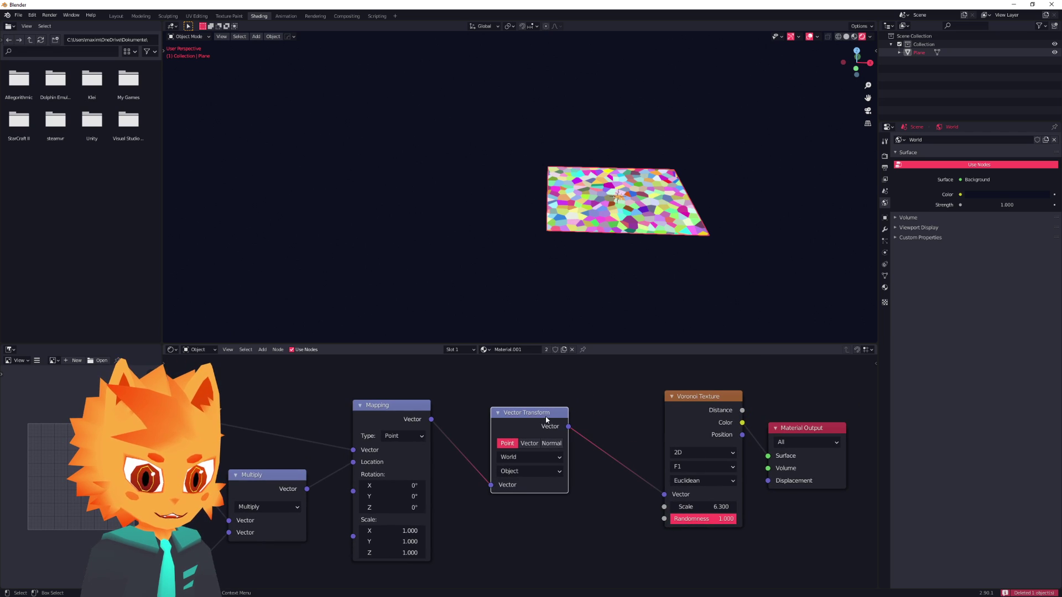
key("x")
key("Home")
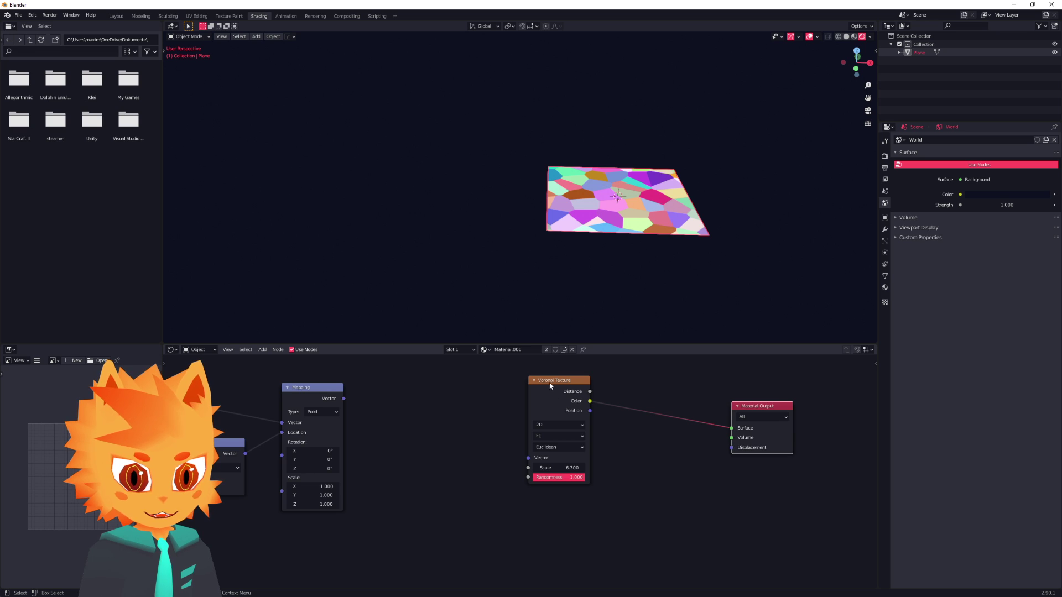
scroll(556, 254, "up", 4)
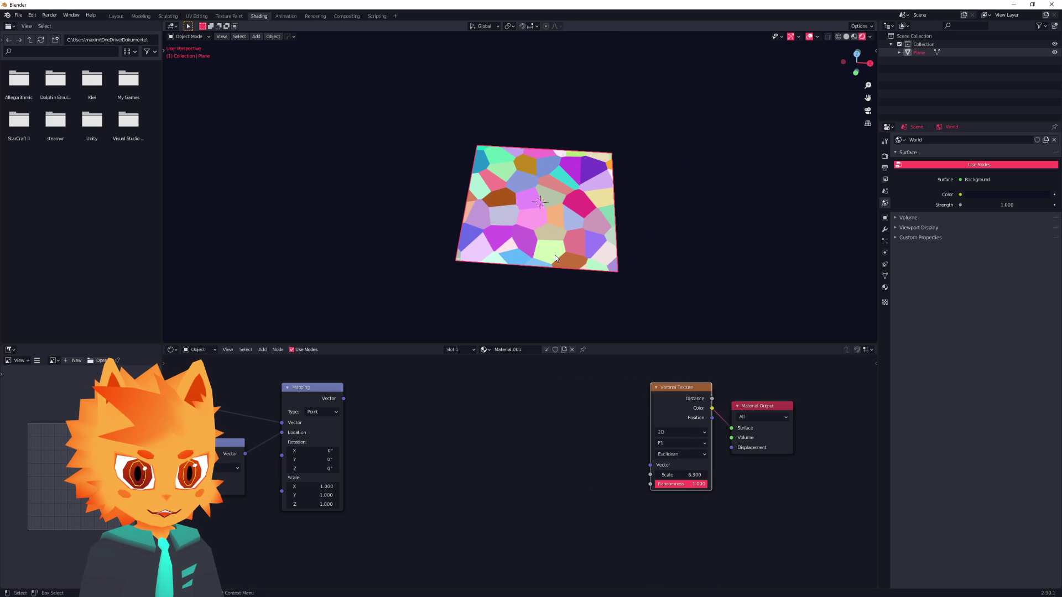
Step: Move the Voronoi Texture and Material Output nodes together farther from the Mapping node to make room for new nodes
mouse_move(548, 253)
middle_mouse_down()
mouse_move(506, 231)
mouse_move(543, 240)
middle_mouse_up()
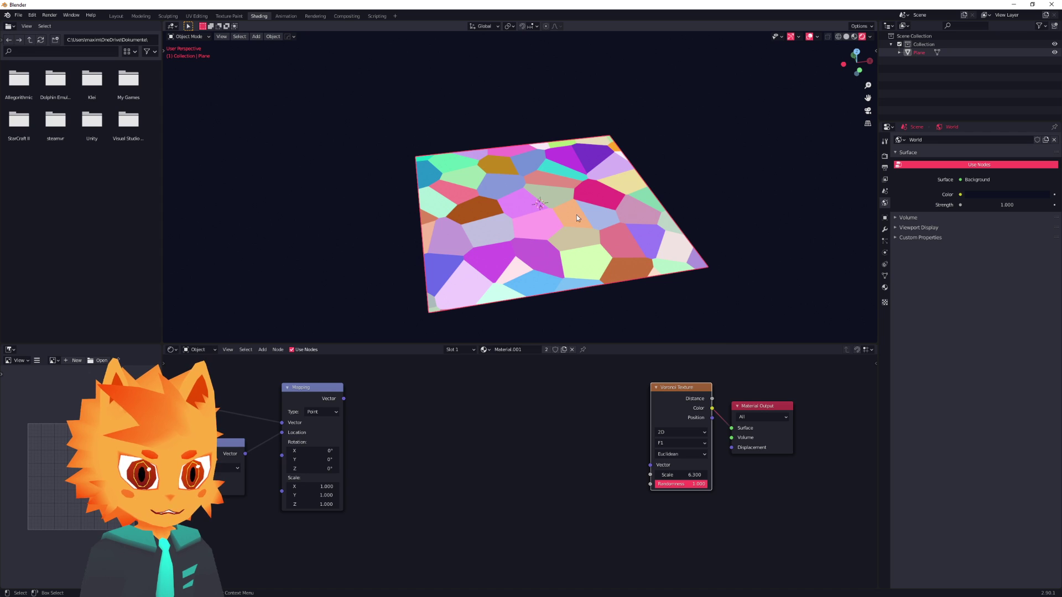
middle_click_drag(465, 413, 443, 442)
scroll(509, 403, "down", 2)
scroll(506, 405, "up", 2)
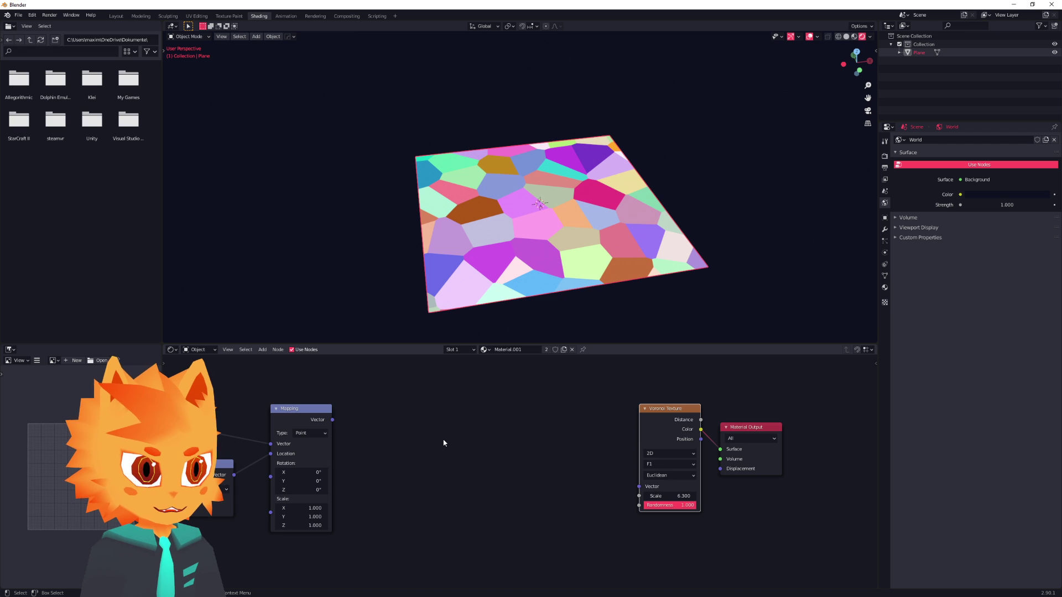
middle_click_drag(533, 241, 525, 237)
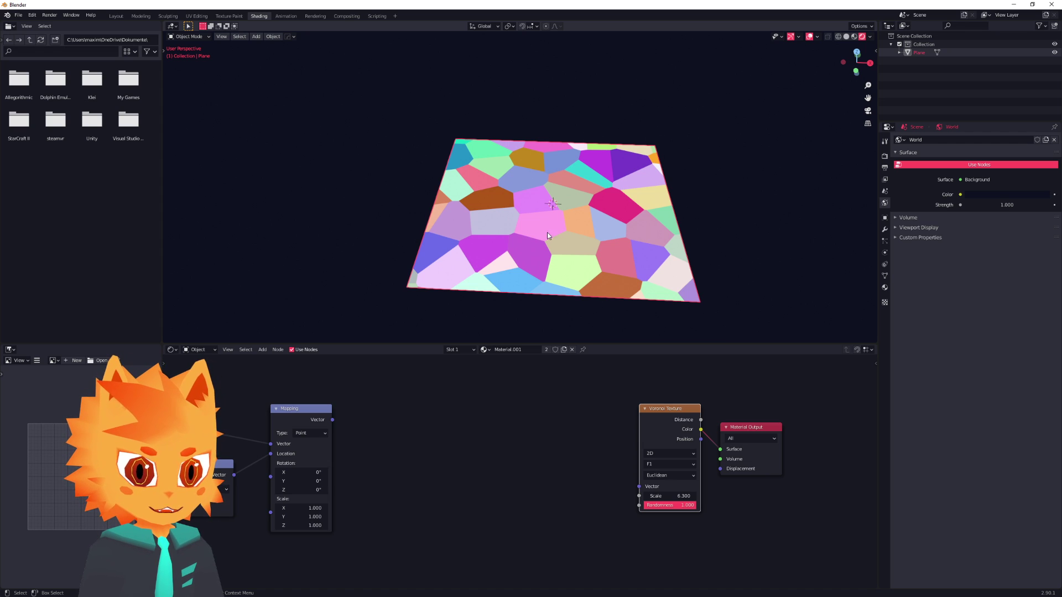
middle_click_drag(549, 236, 452, 262)
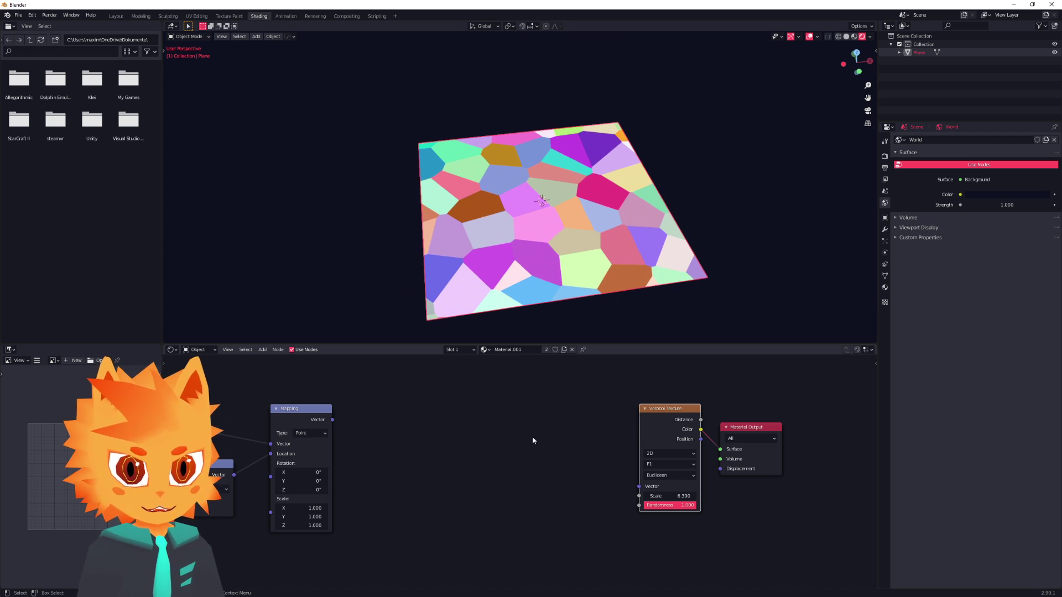
scroll(516, 440, "down", 2)
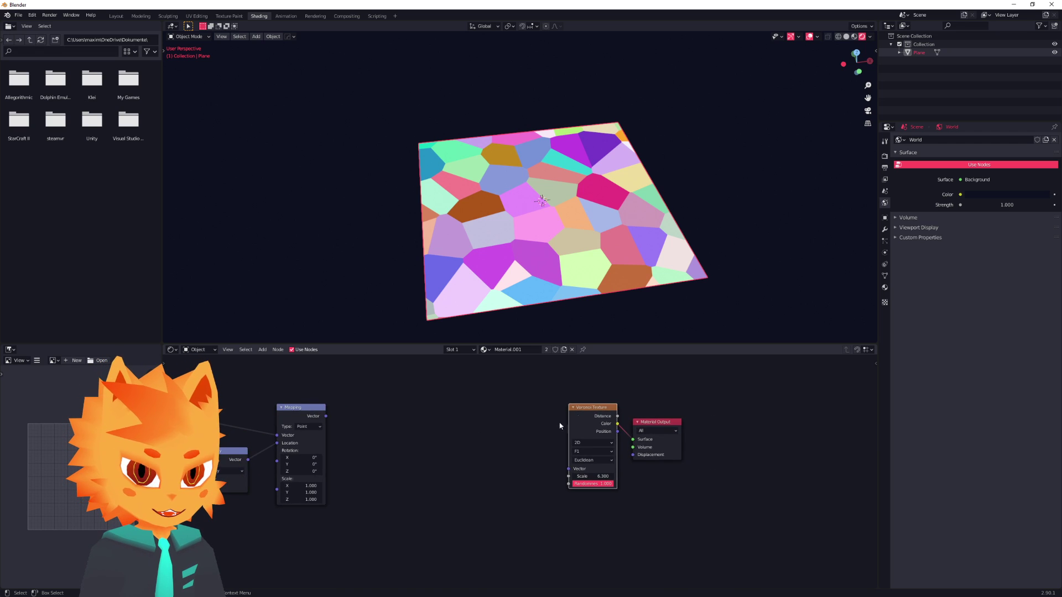
left_click_drag(564, 387, 666, 451)
left_click_drag(598, 431, 682, 431)
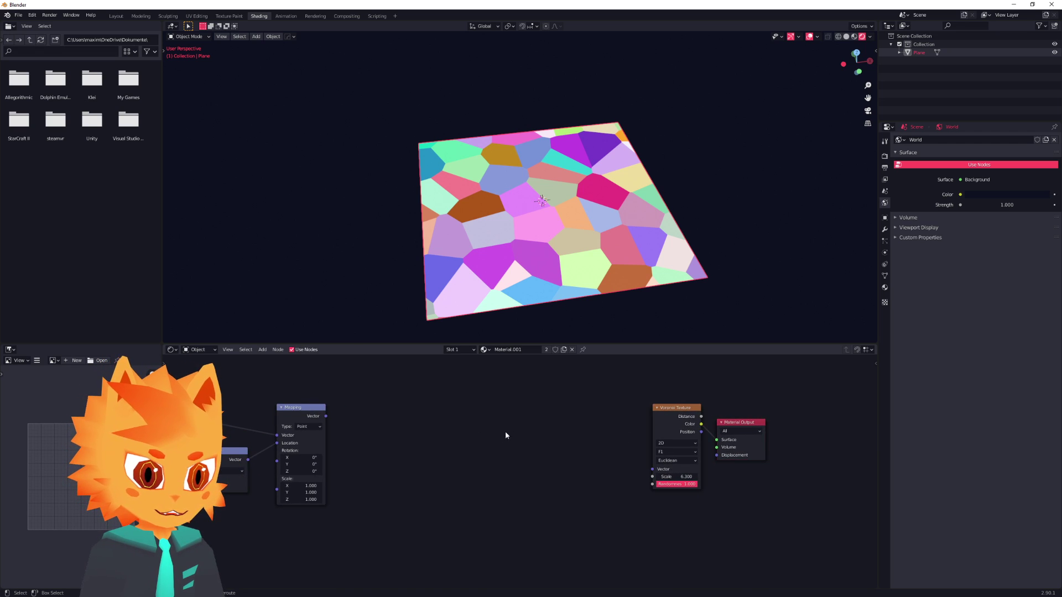
scroll(507, 432, "up", 2)
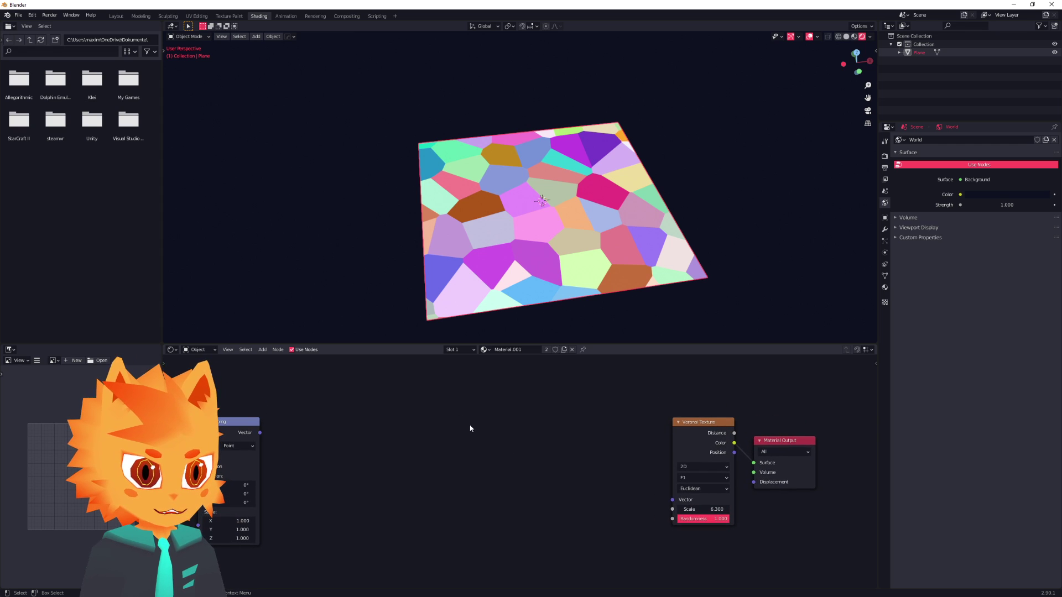
scroll(471, 429, "up", 1)
scroll(458, 418, "down", 2)
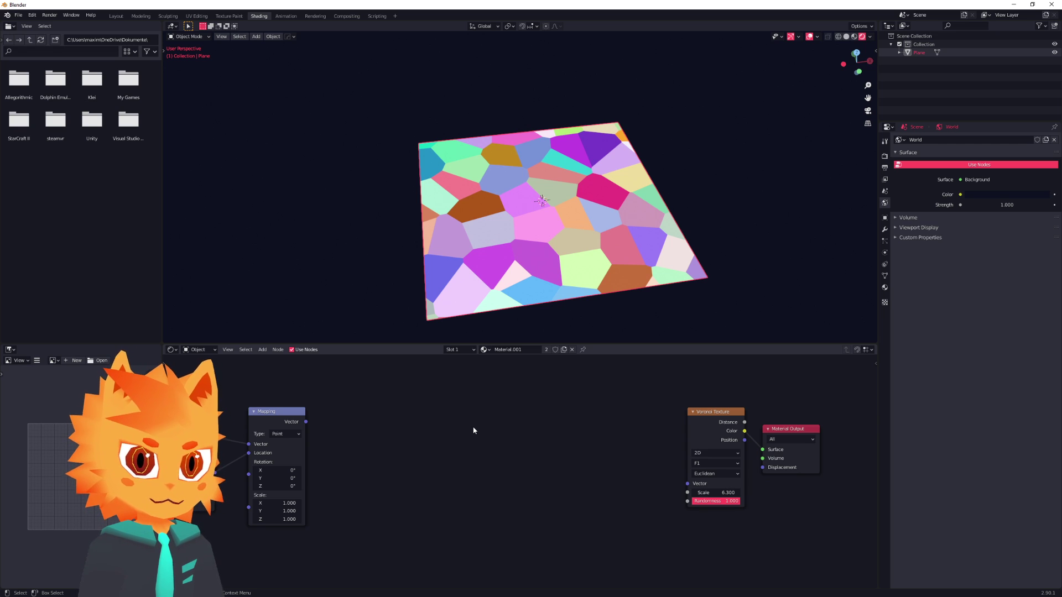
scroll(489, 430, "up", 1)
scroll(470, 428, "down", 1)
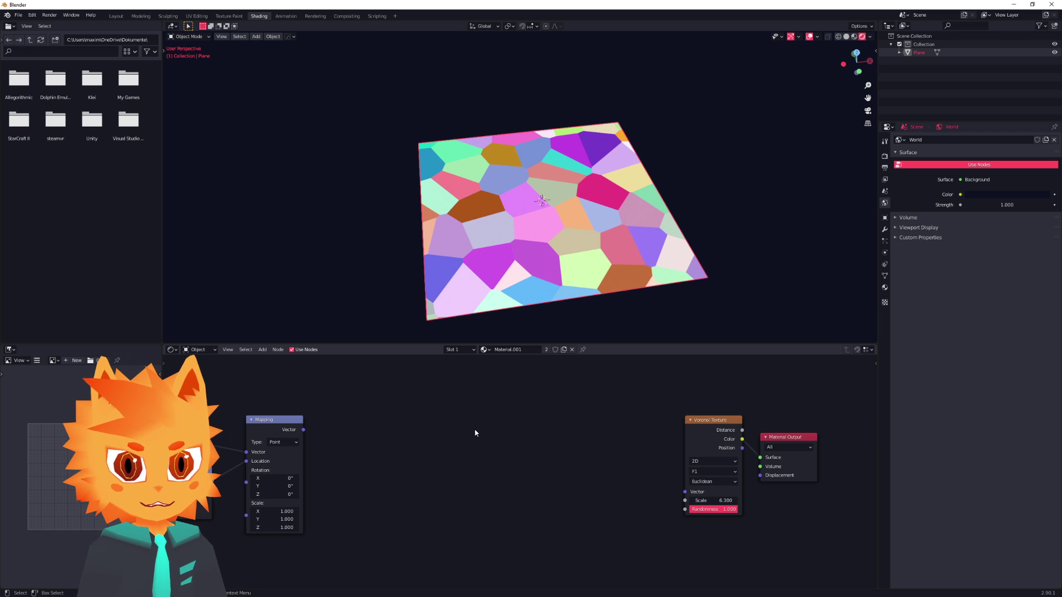
scroll(493, 436, "up", 1)
mouse_move(499, 428)
middle_mouse_down()
mouse_move(562, 404)
mouse_move(512, 402)
mouse_move(485, 426)
middle_mouse_up()
scroll(506, 422, "up", 2)
scroll(562, 404, "down", 1)
scroll(553, 412, "down", 2)
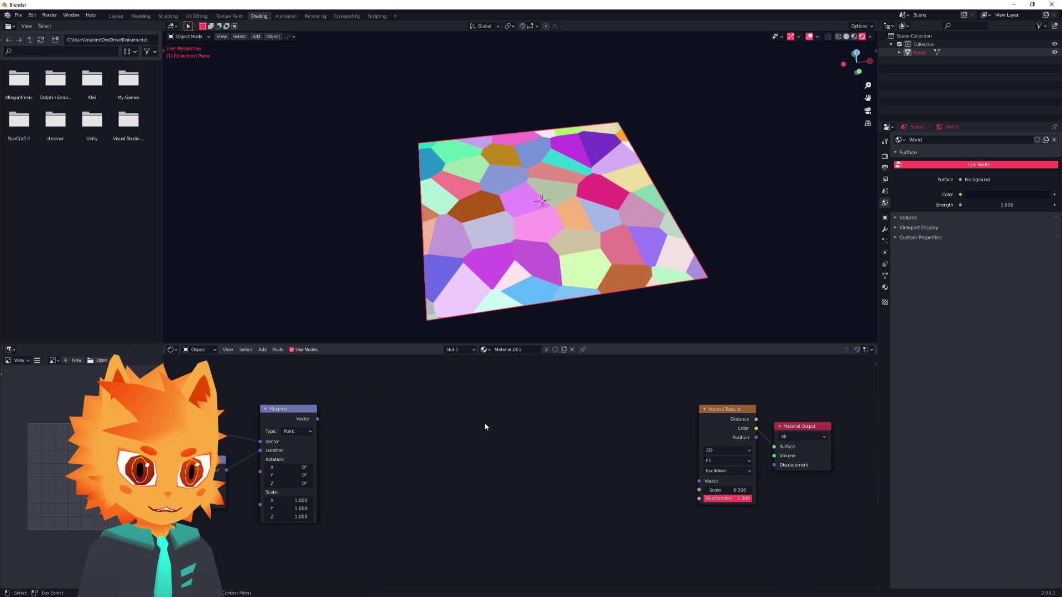
scroll(470, 428, "up", 1)
mouse_move(473, 420)
middle_mouse_down()
mouse_move(436, 446)
mouse_move(479, 423)
middle_mouse_up()
scroll(435, 446, "down", 1)
scroll(479, 421, "up", 1)
scroll(470, 421, "down", 3)
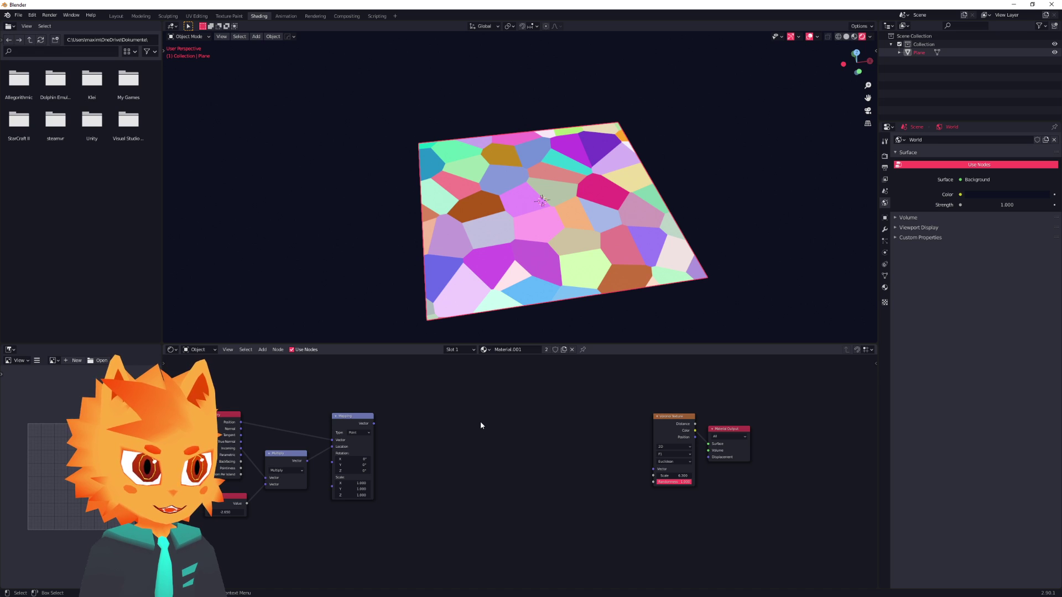
scroll(481, 429, "up", 2)
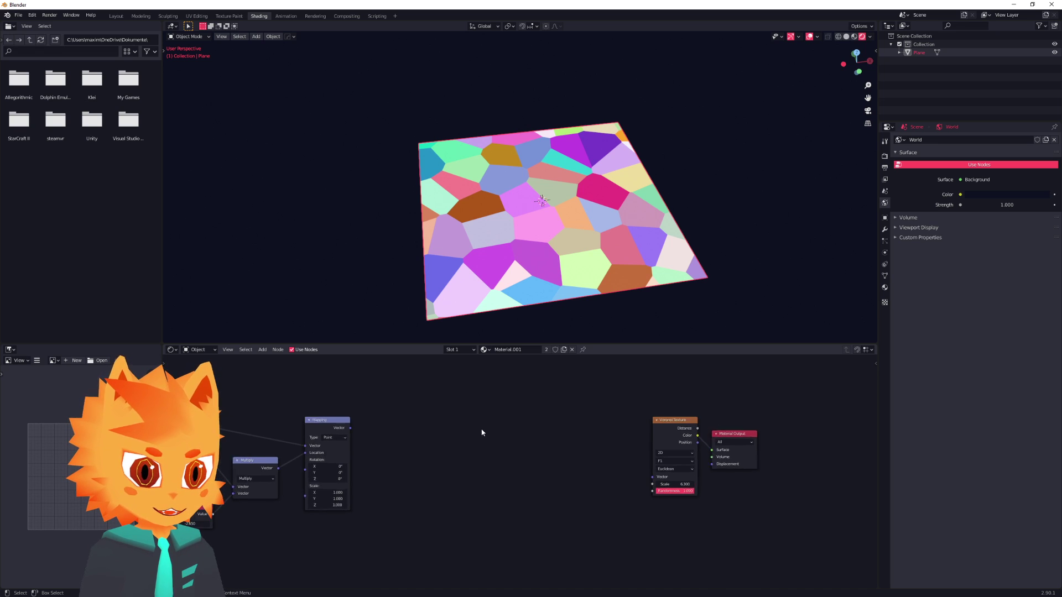
middle_click_drag(524, 415, 493, 420)
scroll(529, 424, "down", 1)
scroll(506, 422, "up", 1)
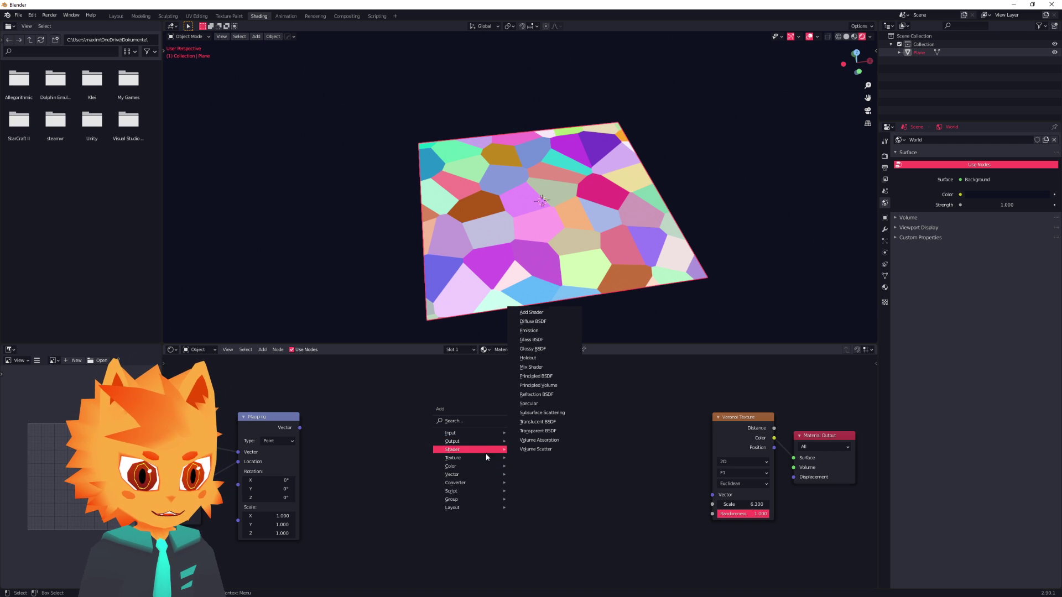
mouse_move(486, 459)
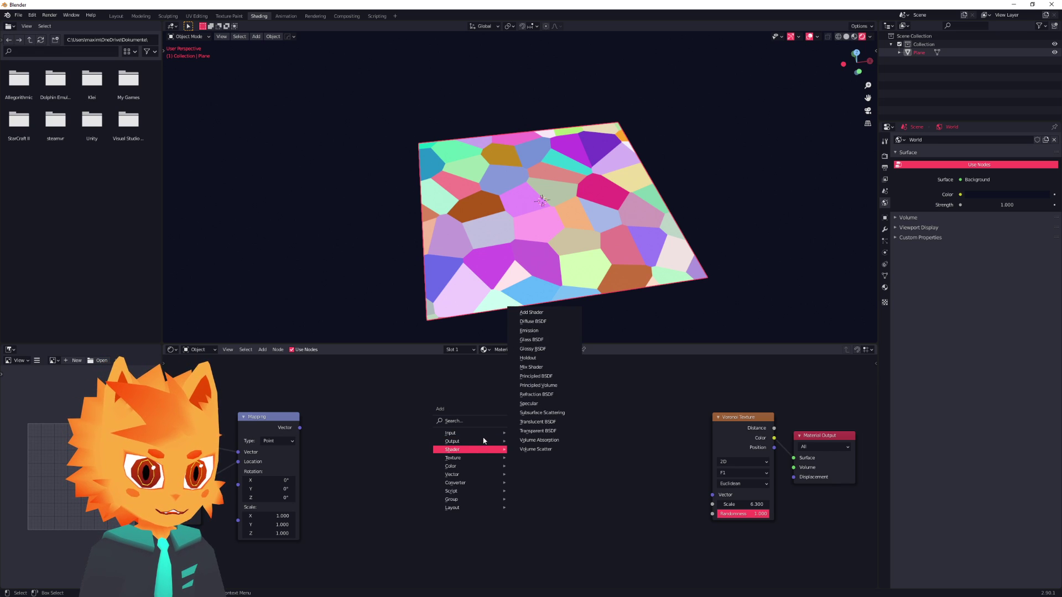
mouse_move(480, 435)
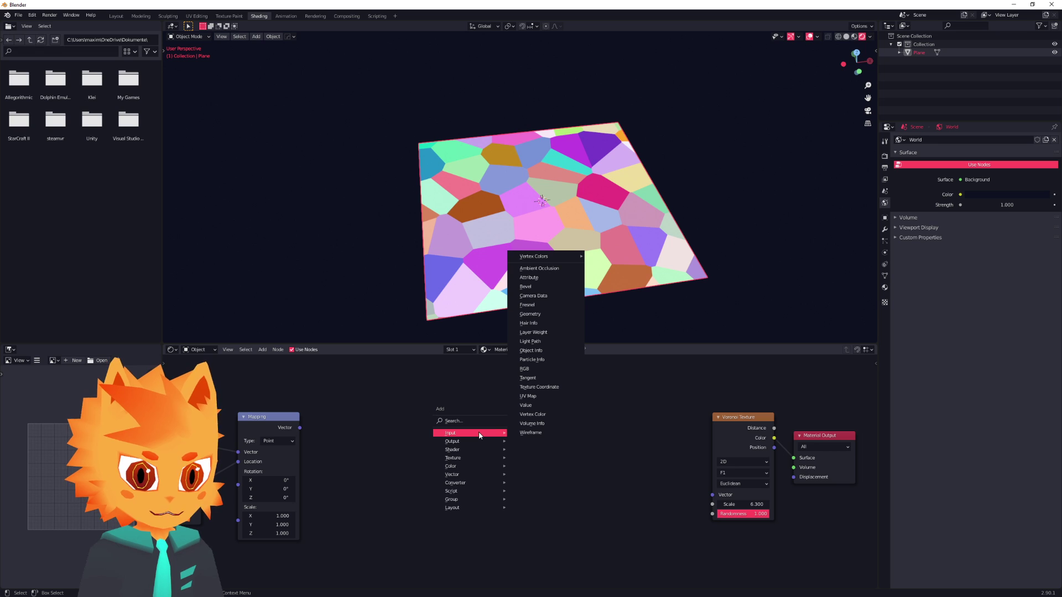
middle_click_drag(578, 430, 542, 455)
scroll(482, 455, "down", 2)
scroll(490, 438, "up", 3)
Step: Add a Tangent input node in the gap between the Mapping and Voronoi Texture nodes
key("shift+a")
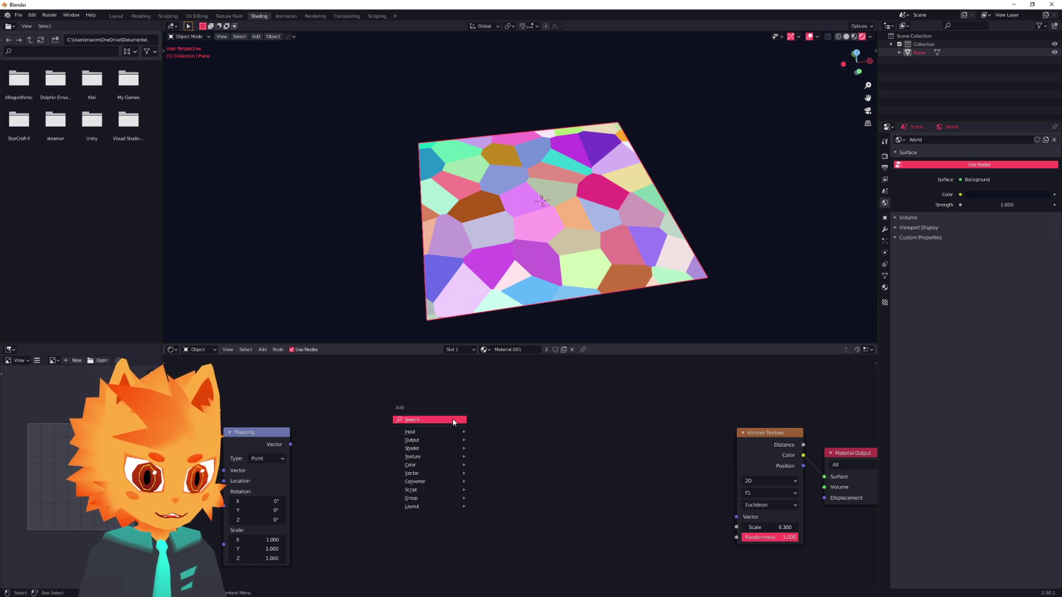
mouse_move(442, 431)
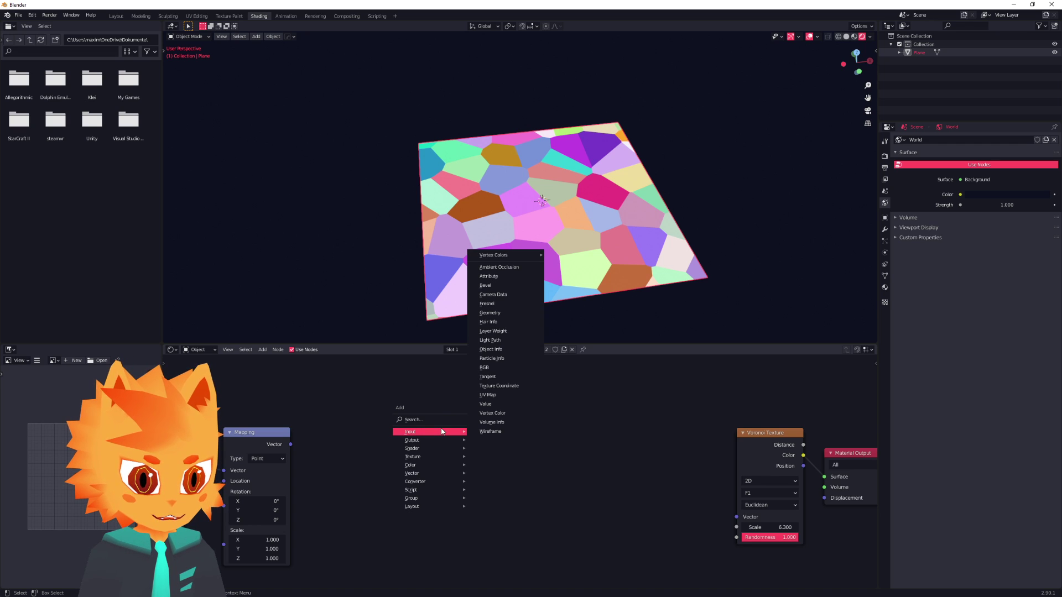
left_click(487, 376)
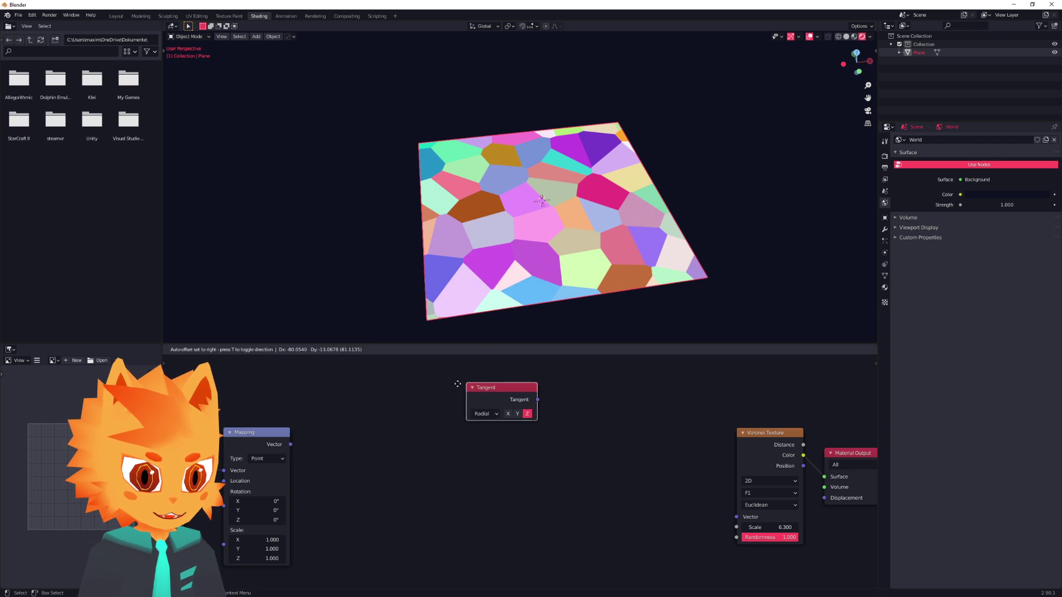
left_click(420, 398)
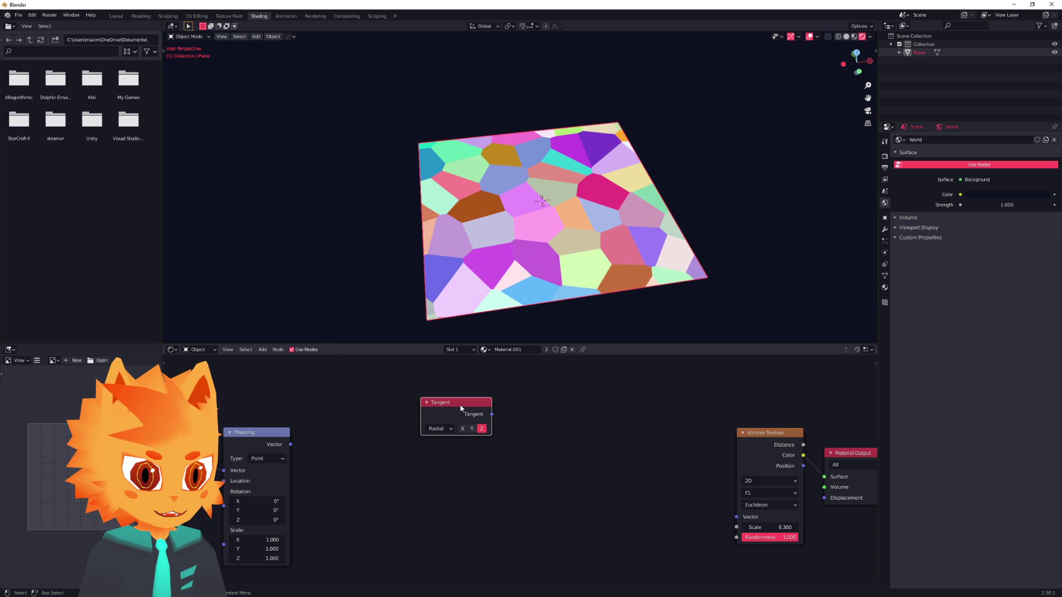
Step: Set the Tangent node's direction type to UV Map
scroll(465, 425, "up", 2)
middle_click_drag(467, 436, 524, 452)
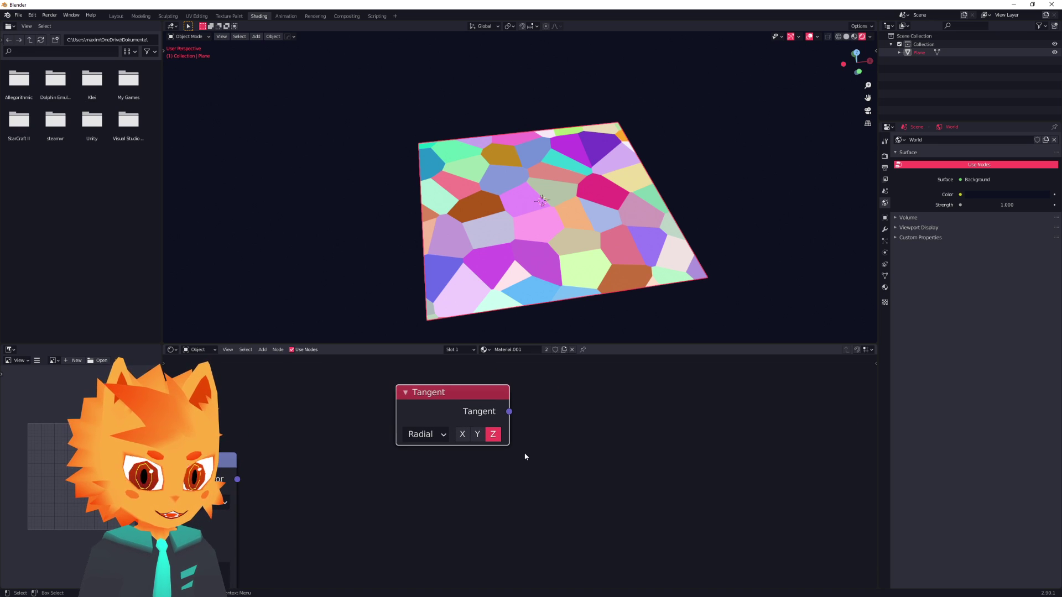
left_click(442, 436)
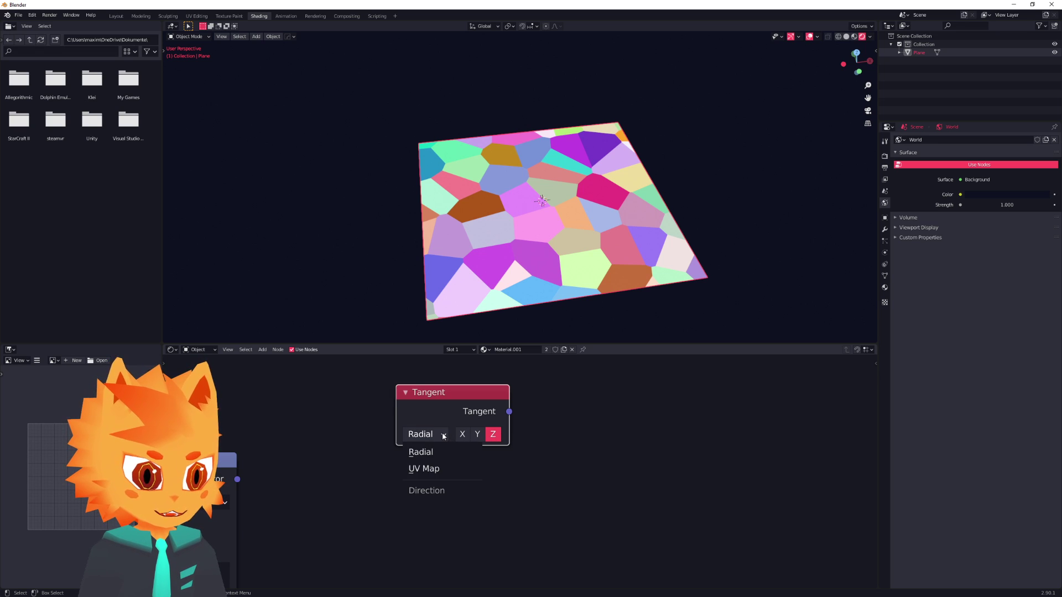
left_click(441, 467)
scroll(456, 426, "down", 4)
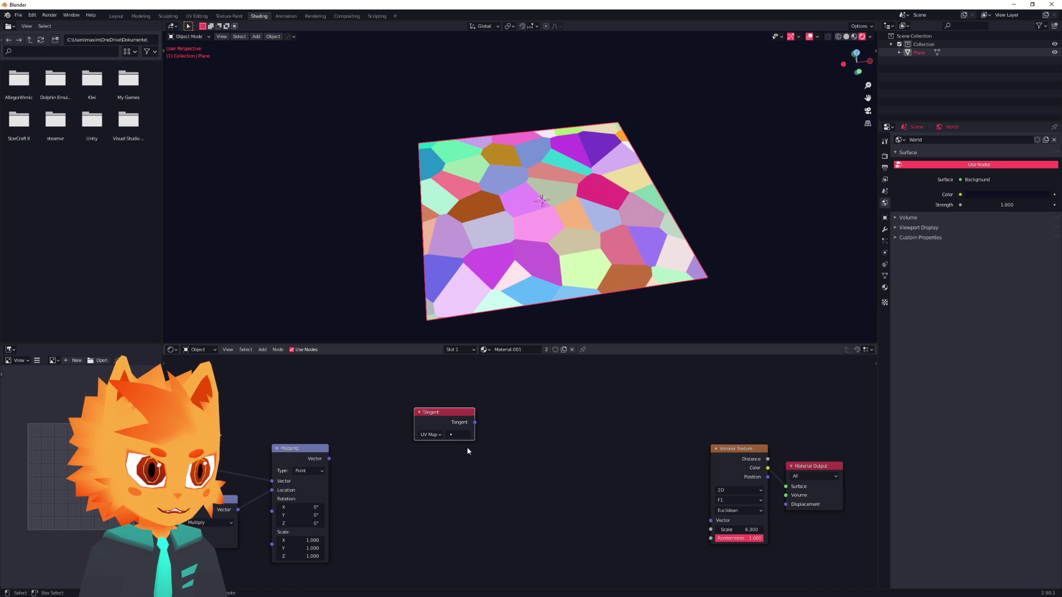
Step: Shift the Voronoi Texture and Material Output nodes slightly farther from the Tangent node
middle_click_drag(526, 256, 529, 270)
scroll(535, 386, "up", 2)
middle_click_drag(551, 411, 502, 363)
left_click_drag(694, 375, 802, 466)
left_click_drag(804, 423, 832, 427)
Step: Move the Tangent node up and closer to the Mapping node, leaving space before the Voronoi Texture
scroll(510, 413, "down", 3)
middle_click_drag(510, 413, 568, 444)
scroll(567, 445, "up", 3)
left_click_drag(443, 396, 414, 381)
scroll(502, 434, "up", 4)
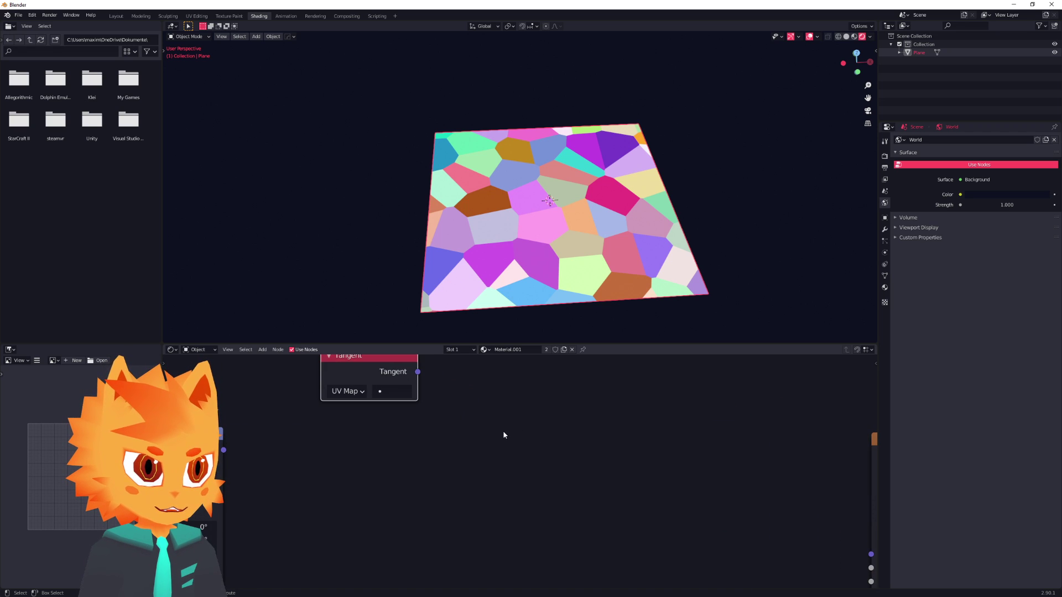
scroll(490, 455, "down", 4)
middle_click_drag(504, 432, 530, 421)
scroll(506, 413, "down", 4)
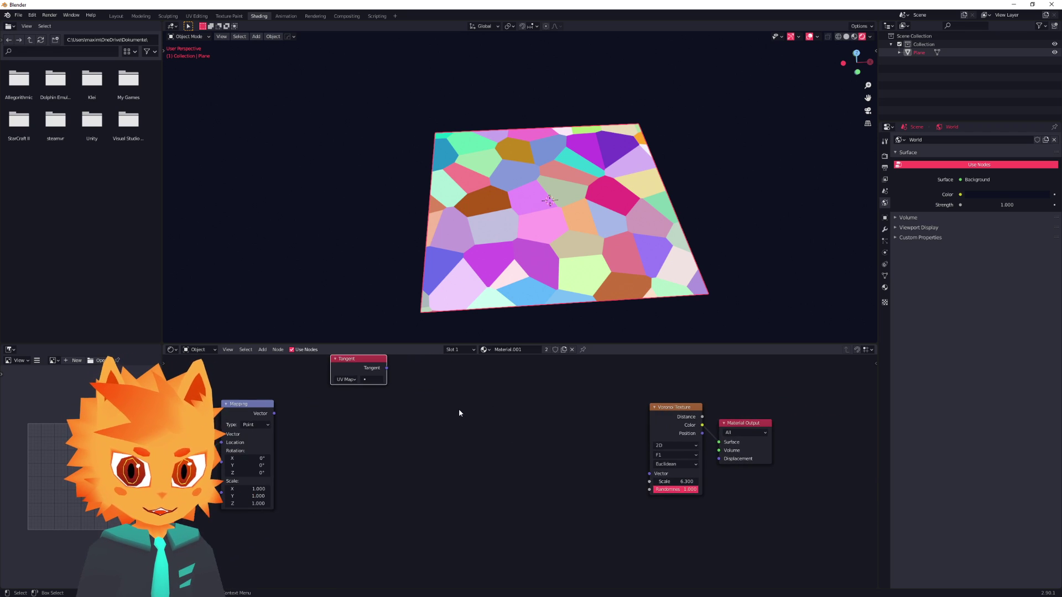
Step: Add a Combine XYZ node and place it just before the Voronoi Texture node
key("shift+a")
mouse_move(455, 467)
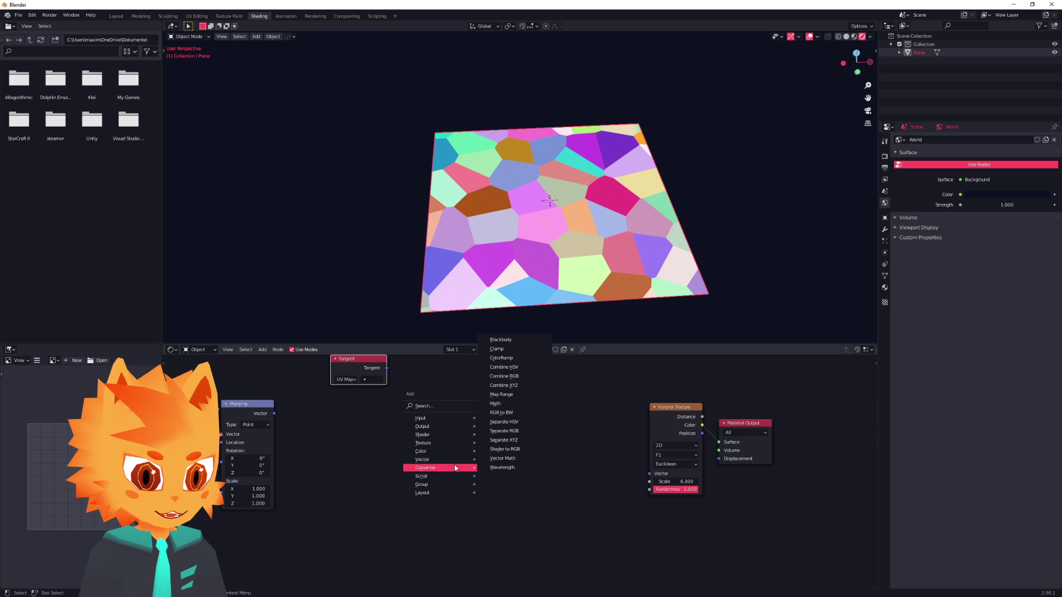
left_click(520, 391)
left_click(542, 457)
scroll(543, 457, "up", 2)
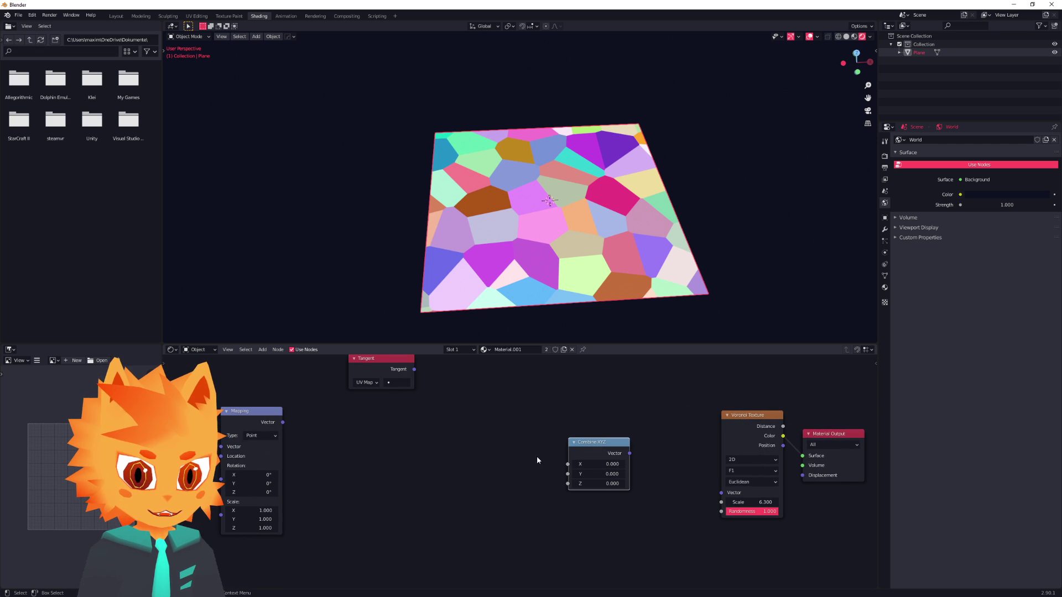
left_click_drag(585, 443, 606, 443)
middle_click_drag(493, 441, 522, 443)
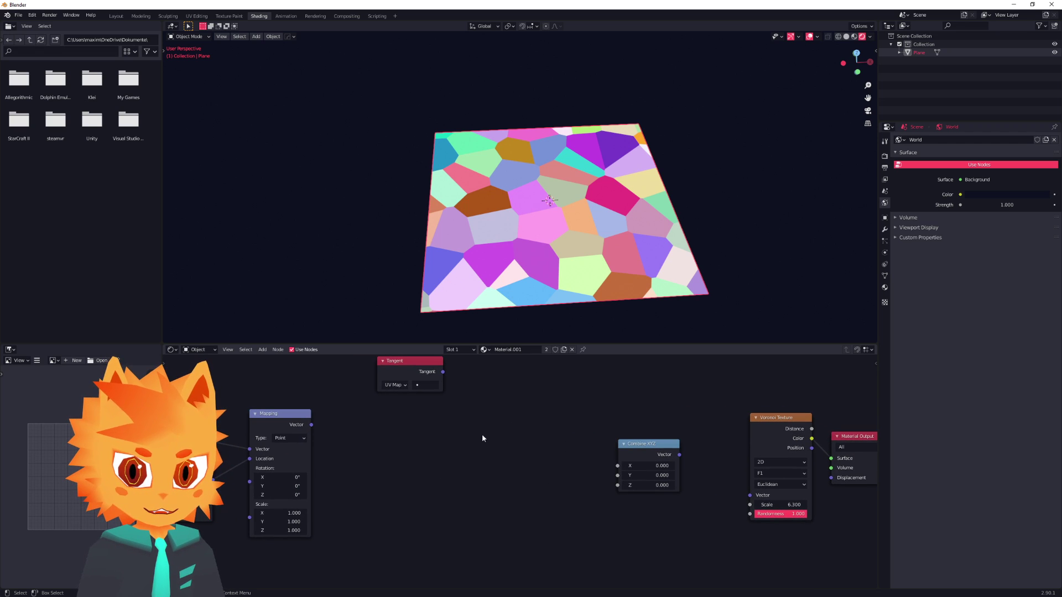
key("shift+a")
mouse_move(468, 425)
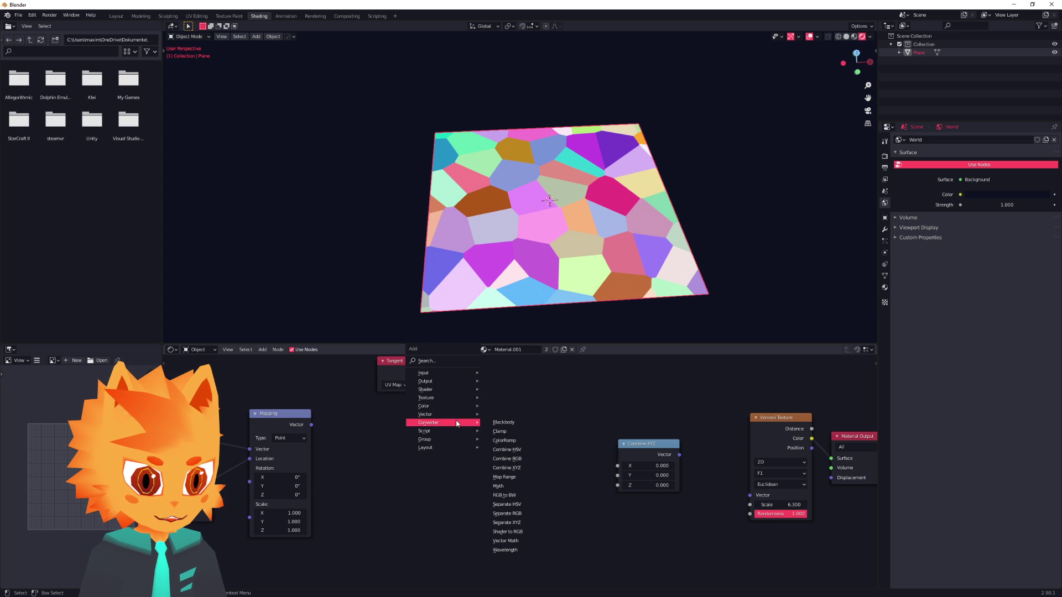
left_click(500, 477)
left_click(515, 386)
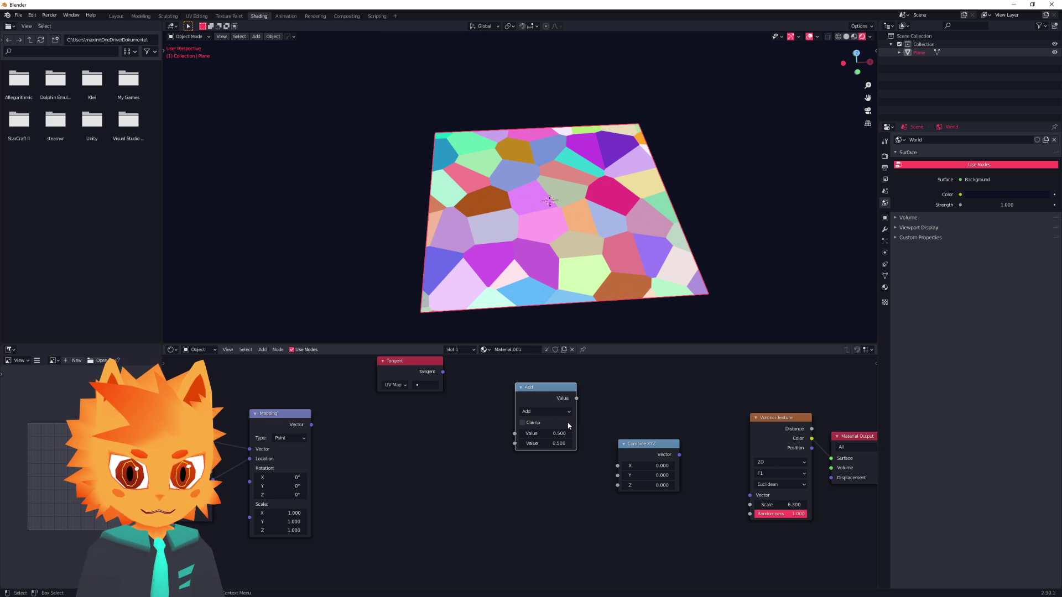
scroll(568, 425, "up", 1)
key("x")
Step: Add a Vector Math node between the Mapping and Combine XYZ nodes
key("shift+a")
mouse_move(503, 434)
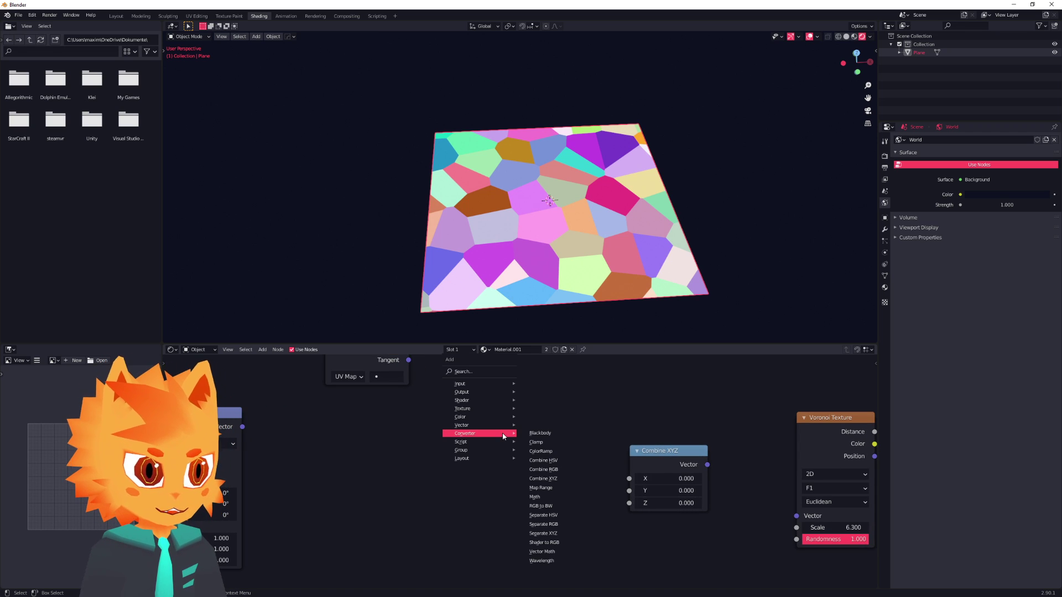
left_click(542, 552)
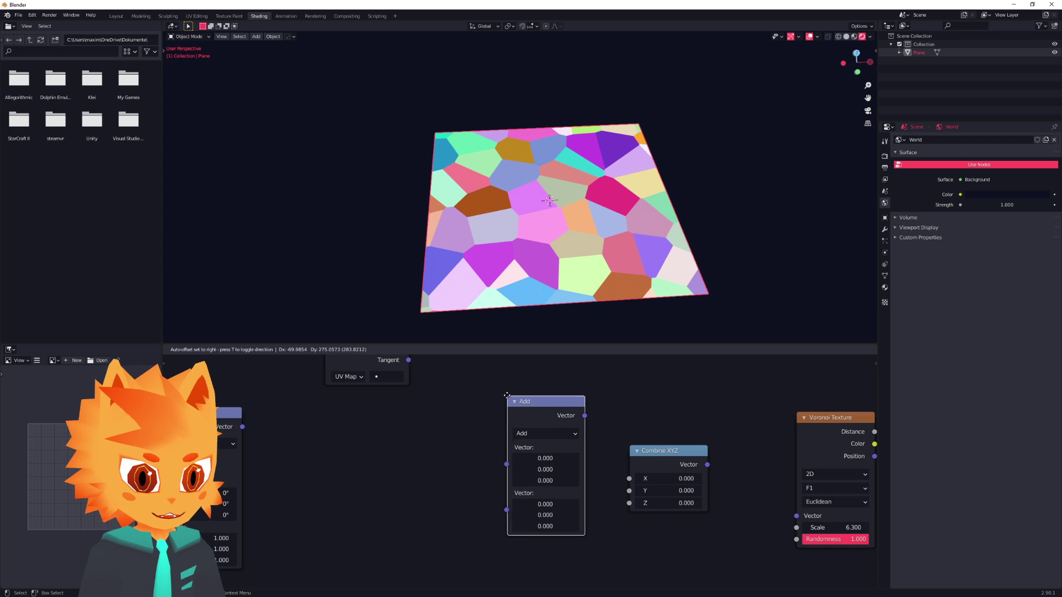
left_click(558, 424)
scroll(573, 425, "up", 1)
scroll(572, 425, "down", 2)
scroll(570, 425, "up", 1)
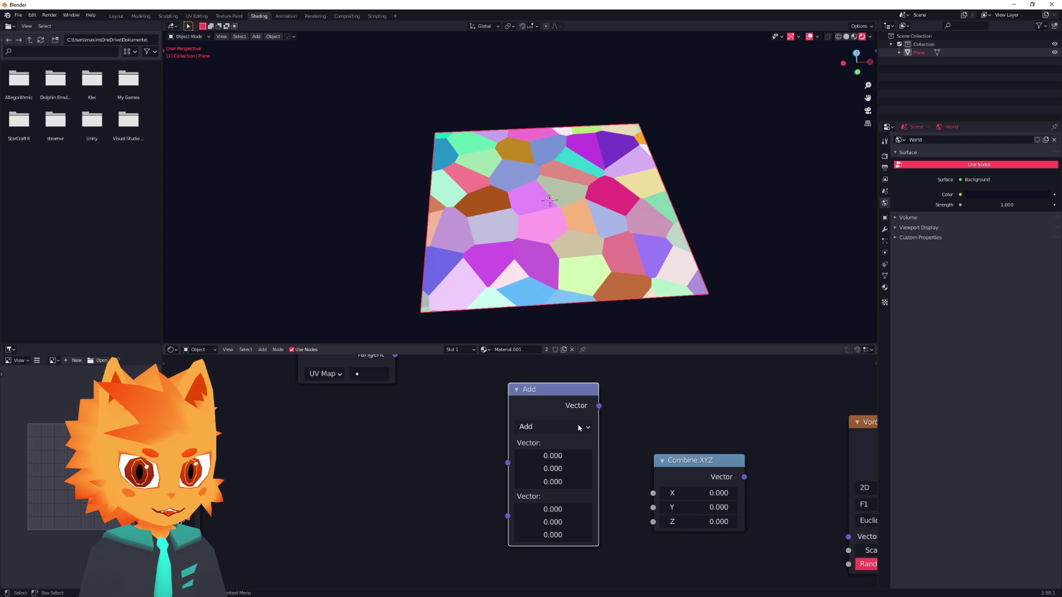
Step: Set the Vector Math operation to Dot Product and reposition the node just before the Combine XYZ node
left_click(566, 427)
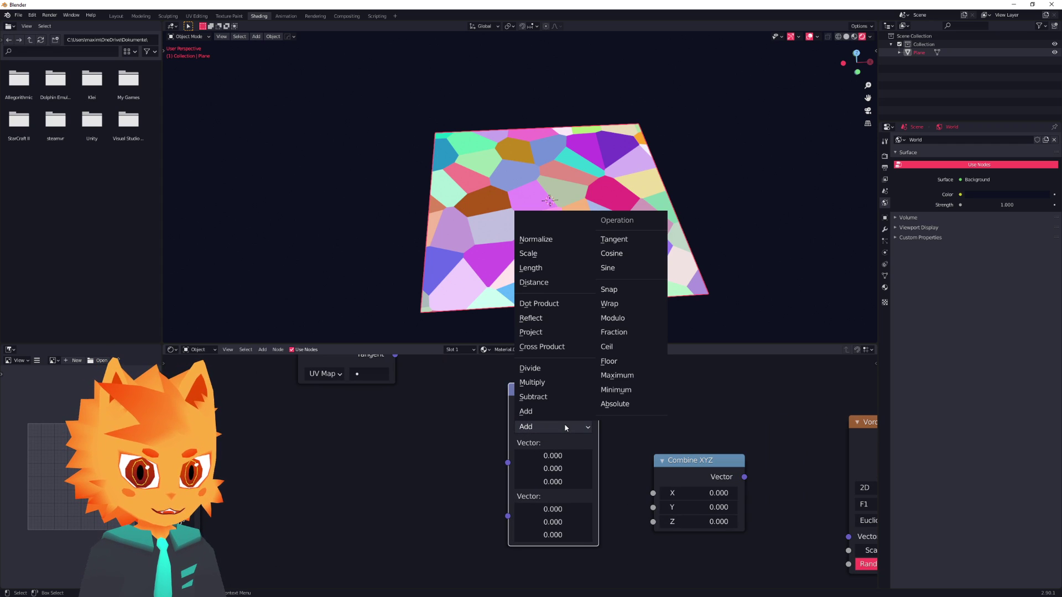
left_click(553, 304)
left_click_drag(553, 385, 550, 378)
scroll(485, 403, "down", 3)
middle_click_drag(439, 418, 451, 423)
left_click_drag(553, 385, 536, 401)
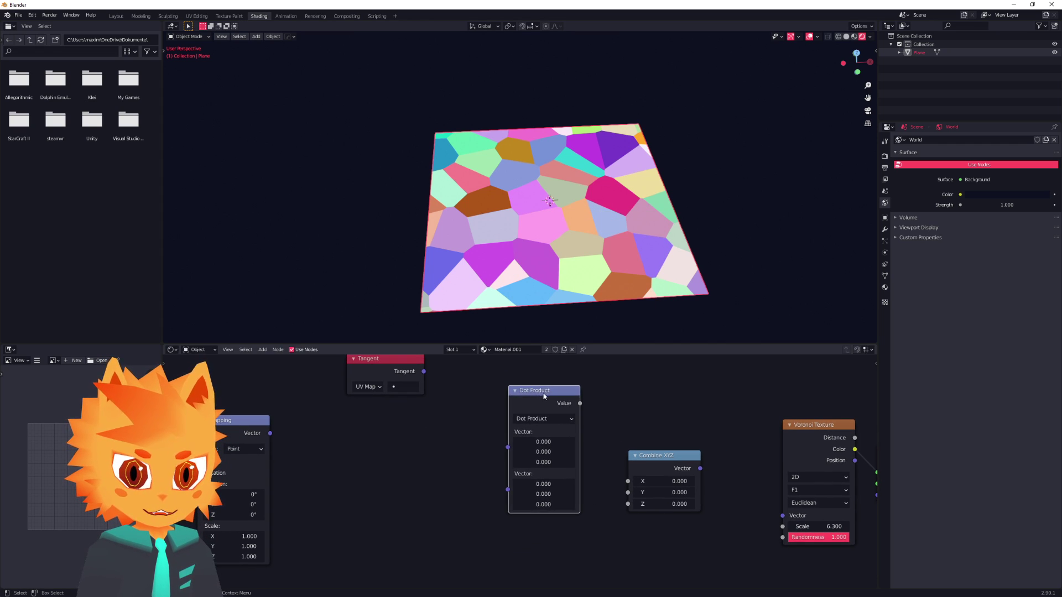
scroll(484, 419, "down", 2)
scroll(420, 420, "up", 2)
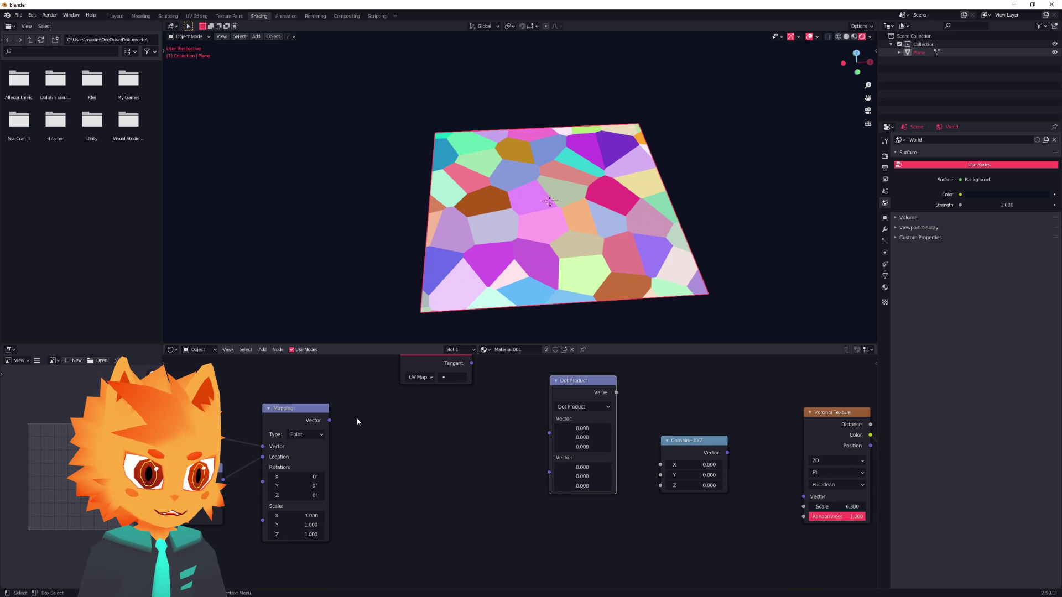
Step: Connect the Mapping vector and the Tangent output to the Dot Product node's first and second inputs
left_click_drag(542, 439, 549, 432)
middle_click_drag(523, 410, 486, 440)
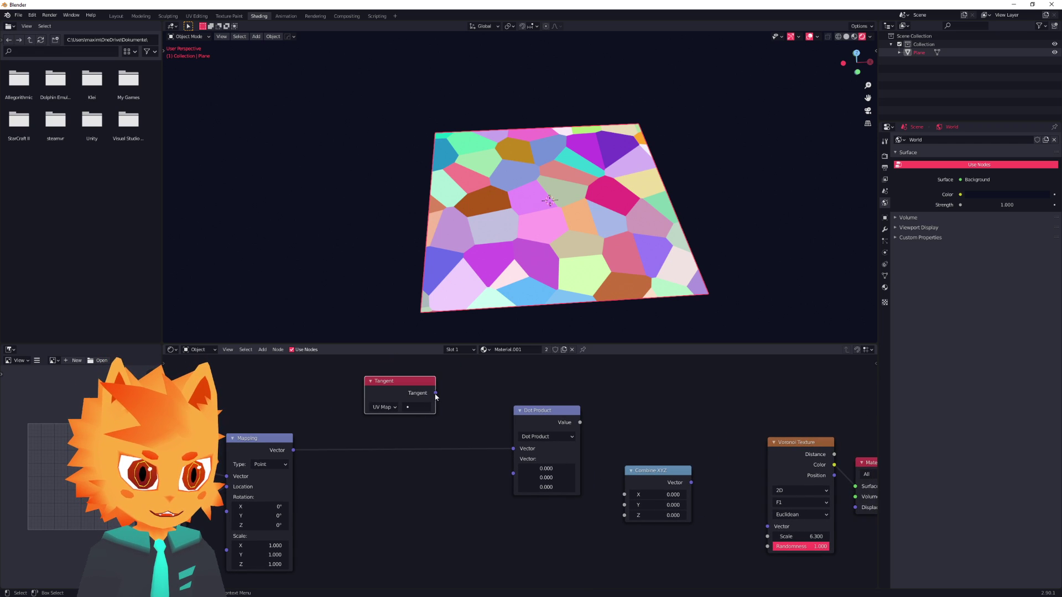
left_click_drag(510, 474, 513, 473)
left_click_drag(560, 411, 540, 404)
middle_click_drag(586, 450, 541, 417)
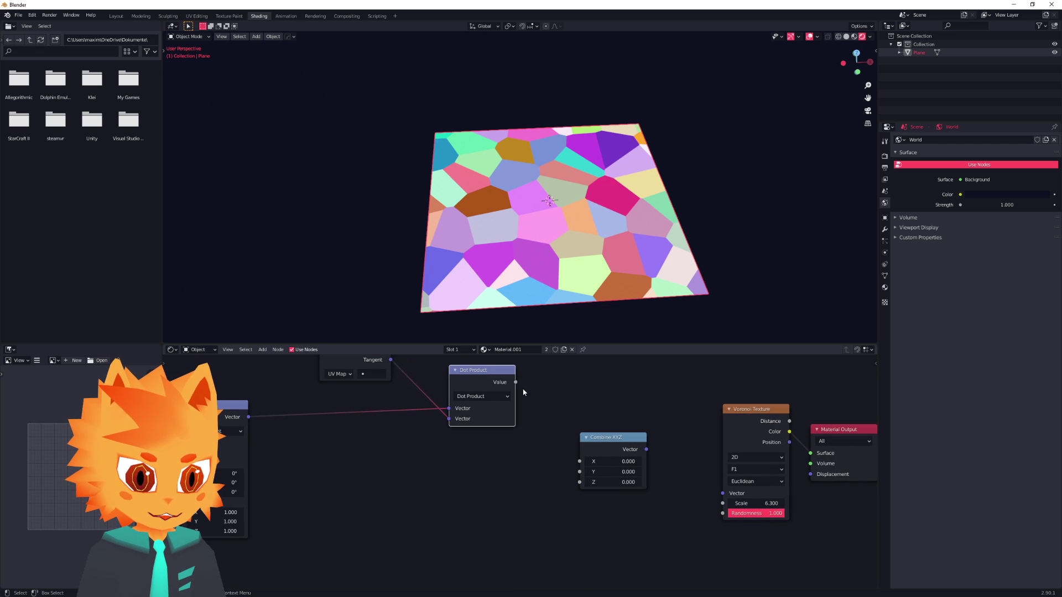
Step: Connect the Dot Product value to the X input of Combine XYZ and adjust the Dot Product node's position
left_click(516, 382)
left_click_drag(517, 382, 647, 434)
scroll(546, 429, "down", 2)
middle_click_drag(538, 431, 557, 418, "shift")
left_click_drag(507, 370, 521, 369)
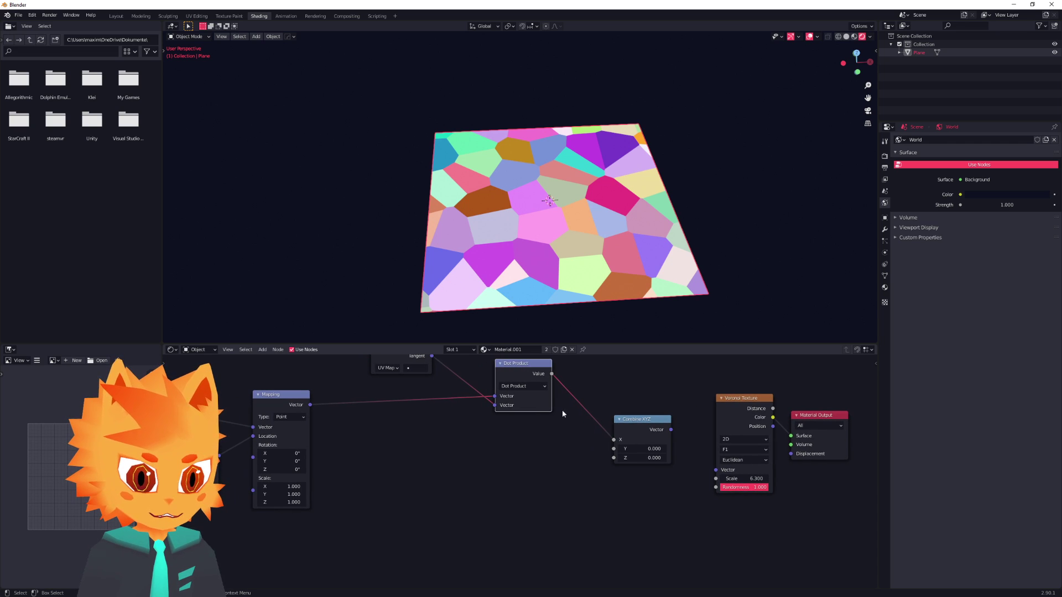
Step: Make two copies of the Dot Product node and place them side by side below the original
scroll(555, 433, "up", 1)
key("shift+d")
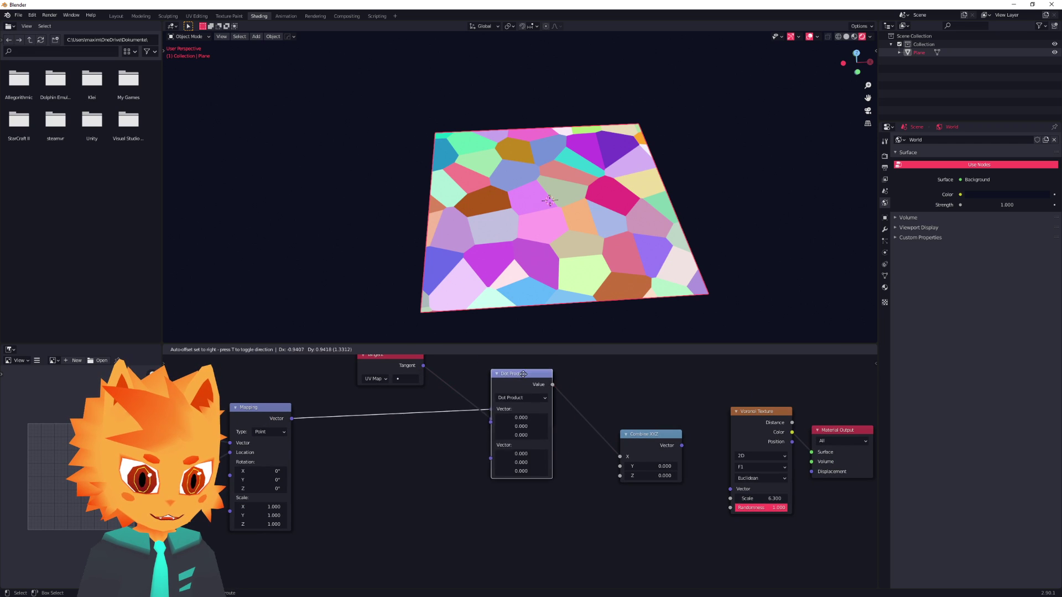
left_click(437, 449)
scroll(471, 443, "up", 3)
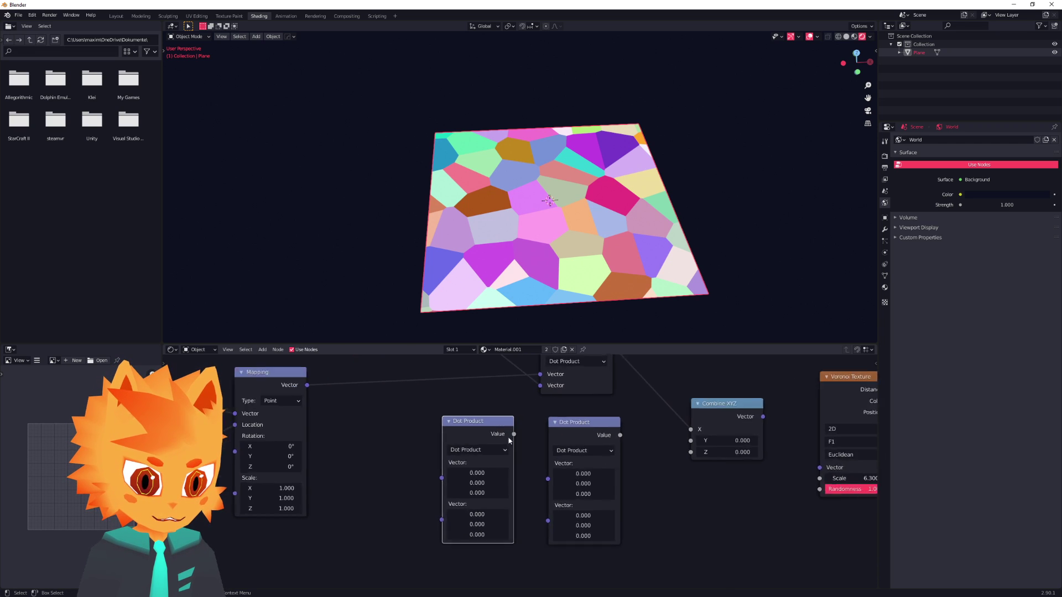
Step: Change the copy nearer the Mapping node to Cross Product and move it slightly away from the other copy
left_click(479, 454)
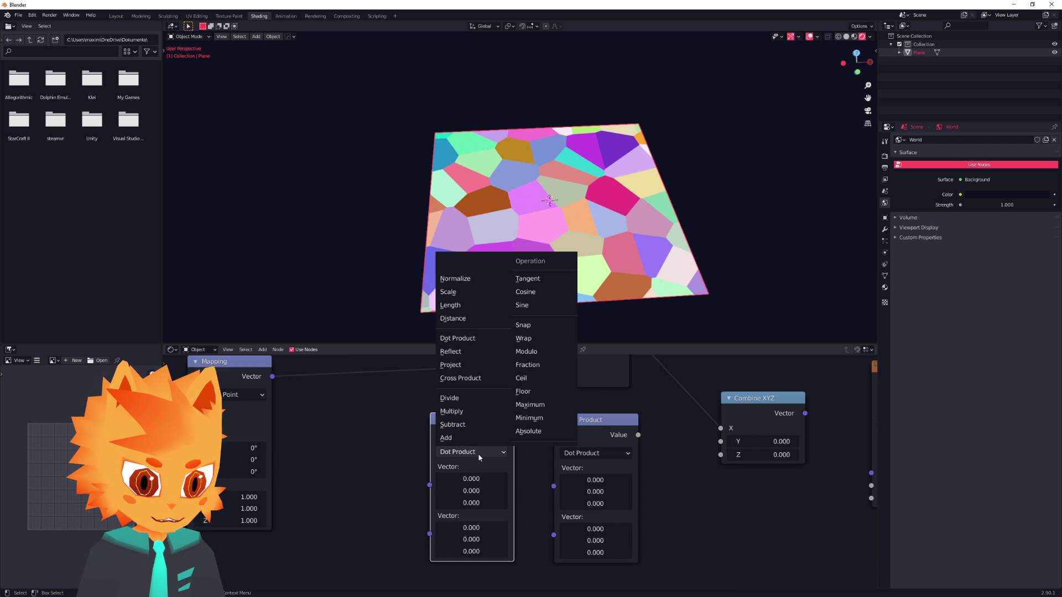
left_click(461, 378)
left_click_drag(478, 417, 488, 405)
left_click(485, 405)
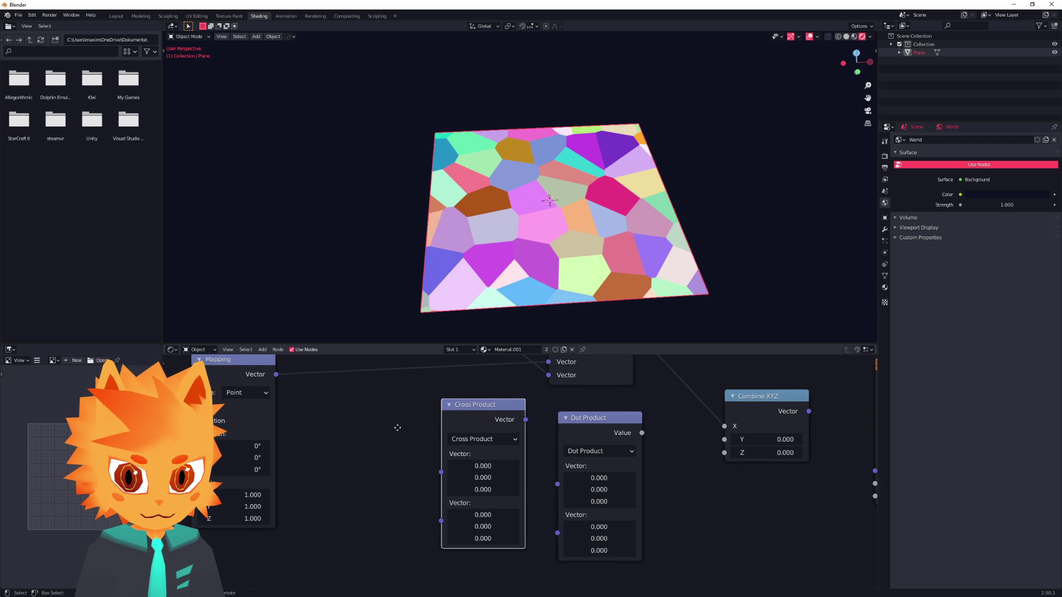
Step: Connect the Geometry node's Normal and the Tangent output to the Cross Product inputs, and space the neighbouring nodes apart
middle_click_drag(387, 435, 467, 435)
scroll(416, 430, "down", 2)
scroll(437, 435, "down", 2)
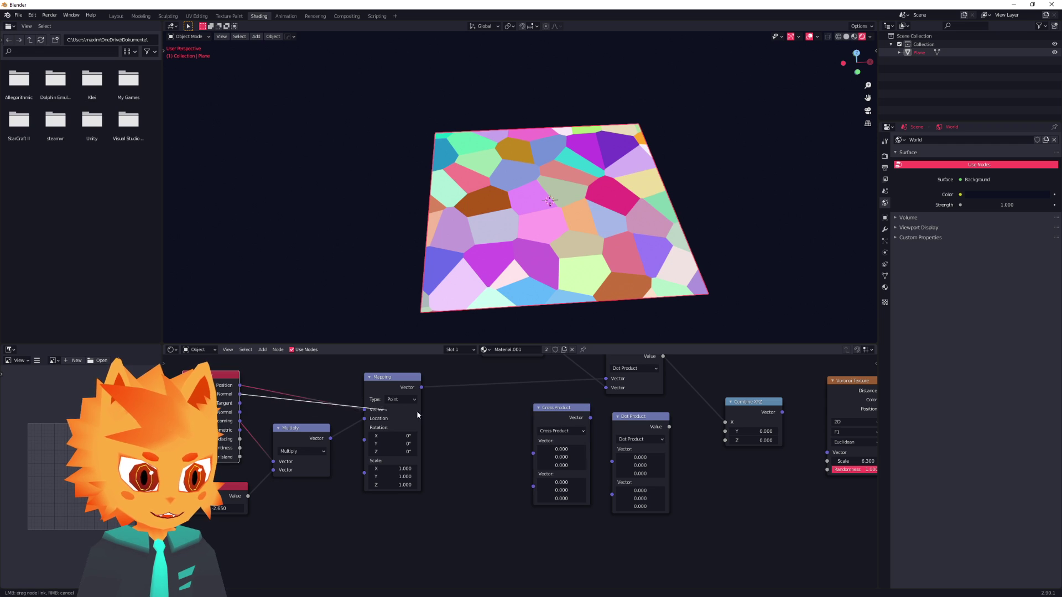
left_click_drag(520, 450, 533, 453)
middle_click_drag(551, 381, 445, 428)
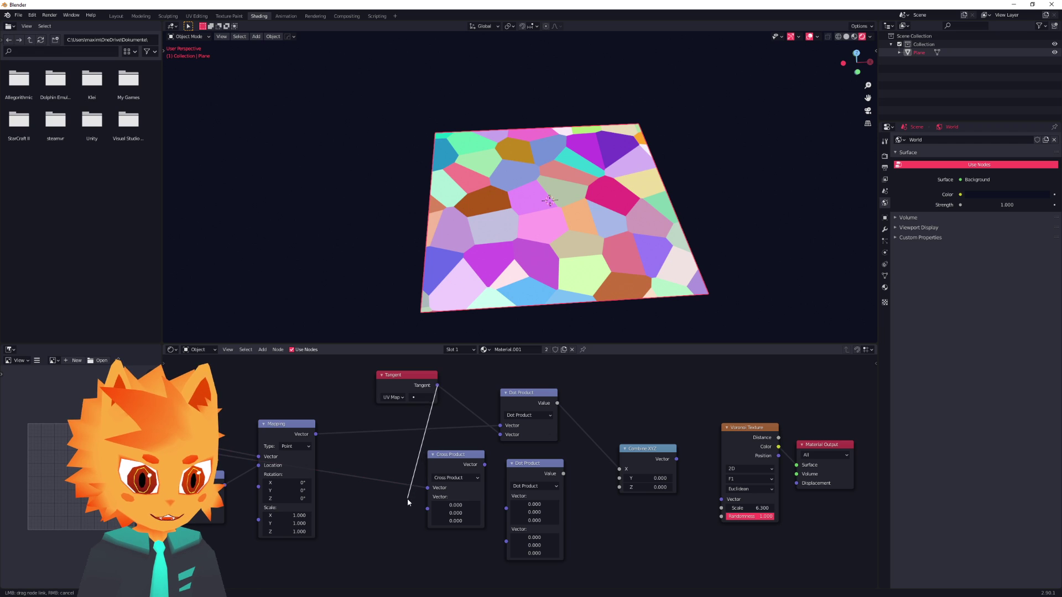
left_click_drag(464, 462, 460, 486)
left_click_drag(531, 465, 547, 460)
Step: Connect the Cross Product output and the Mapping vector to the second Dot Product node's two inputs
scroll(500, 470, "up", 4)
middle_click_drag(498, 472, 431, 427)
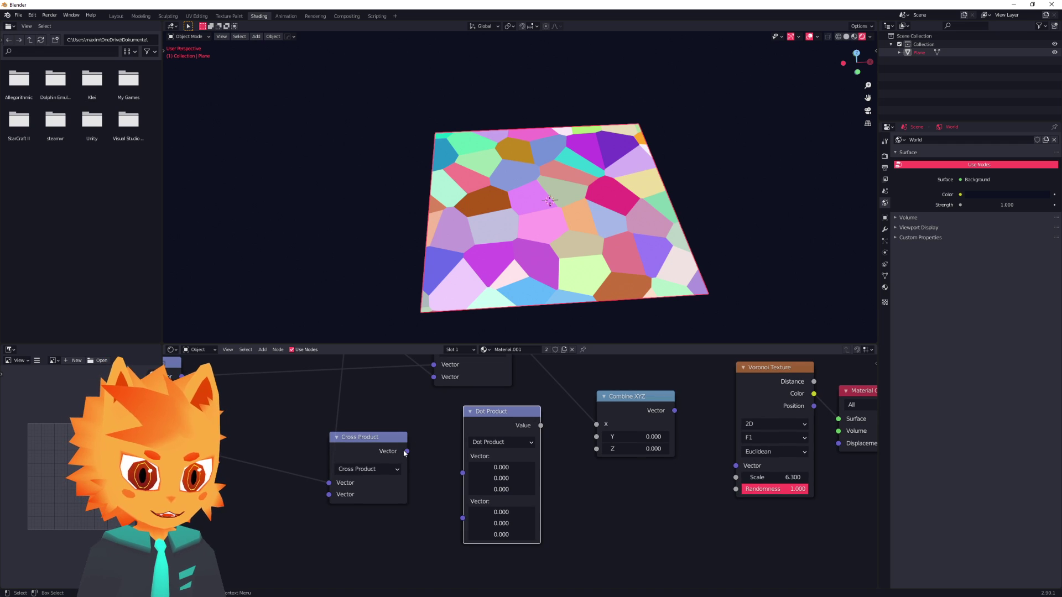
left_click_drag(408, 451, 462, 473)
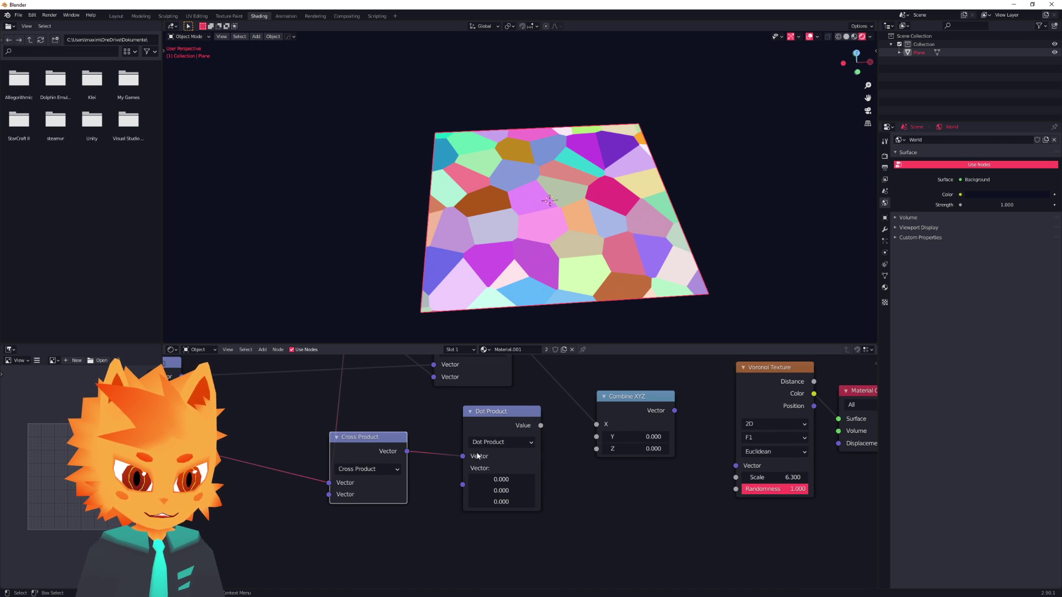
scroll(452, 450, "down", 2)
middle_click_drag(339, 447, 436, 448)
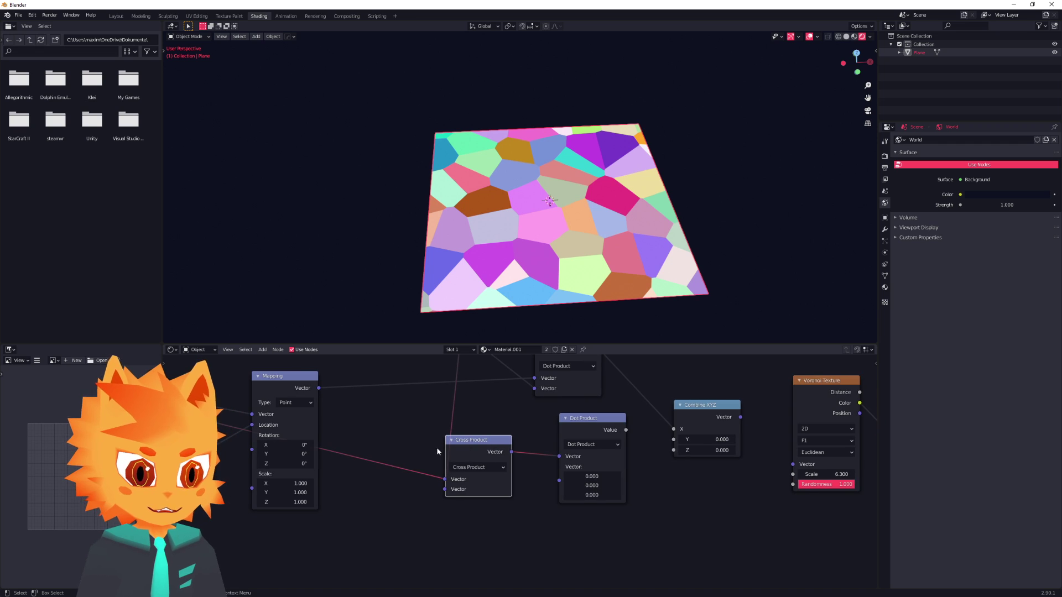
left_click_drag(522, 482, 559, 469)
Step: Reposition the second Dot Product node and connect its value to the Y input of Combine XYZ
left_click_drag(601, 417, 592, 426)
middle_click_drag(591, 426, 528, 443)
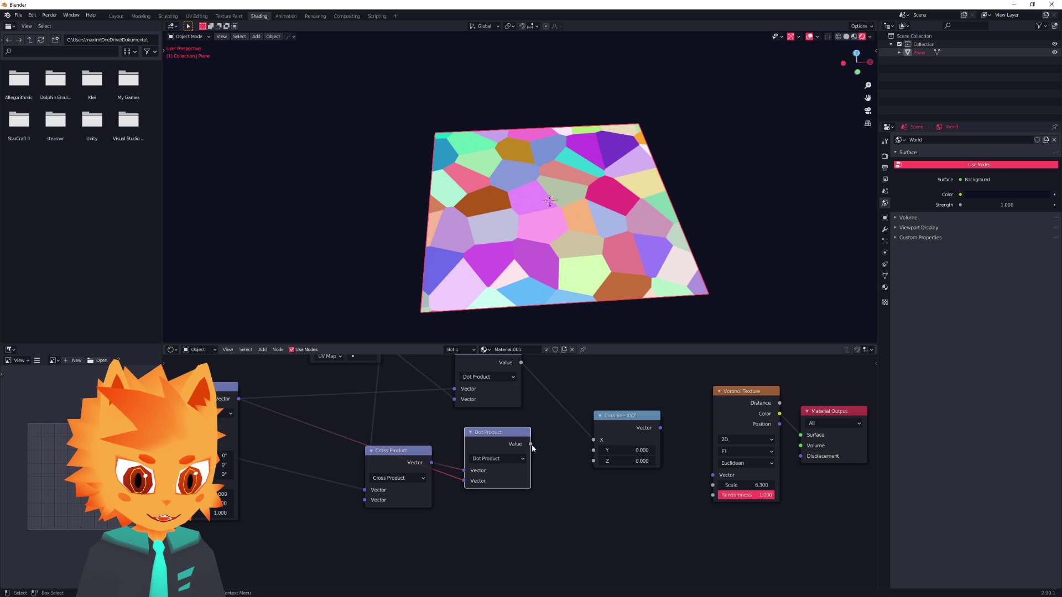
left_click_drag(620, 419, 622, 435)
scroll(575, 472, "down", 2)
middle_click_drag(547, 481, 565, 445)
Step: Duplicate the Dot Product node and place the third copy below the other two
left_click(522, 406)
key("shift+d")
scroll(521, 485, "up", 2)
middle_click_drag(521, 486, 530, 449)
scroll(454, 463, "down", 2)
Step: Connect the Mapping vector and the Geometry node's Normal to the third Dot Product node's inputs
middle_click_drag(433, 453, 465, 468)
scroll(407, 439, "down", 1)
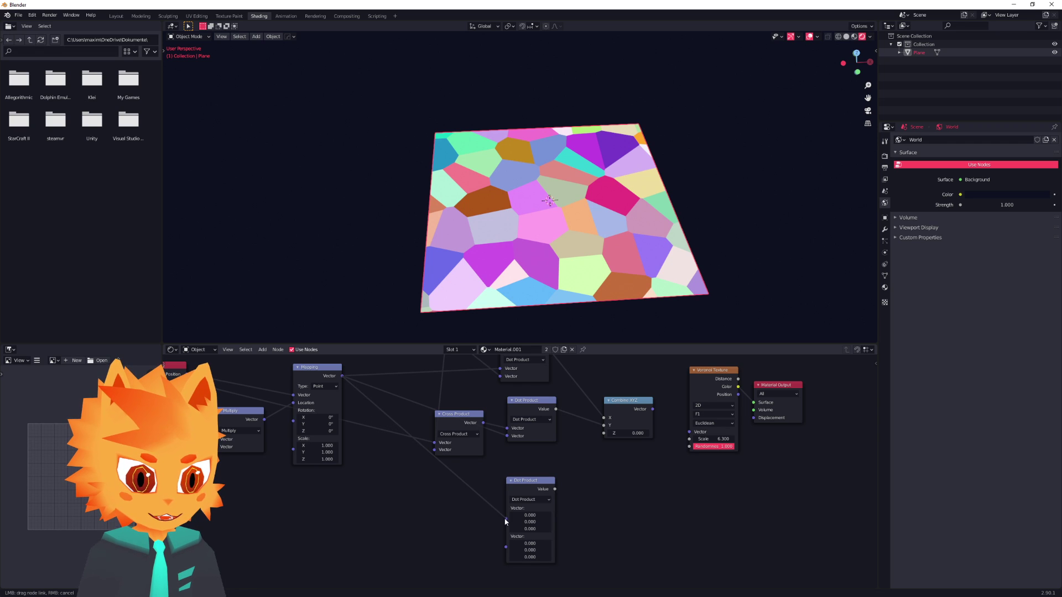
left_click_drag(505, 521, 506, 518)
middle_click_drag(450, 497, 495, 483)
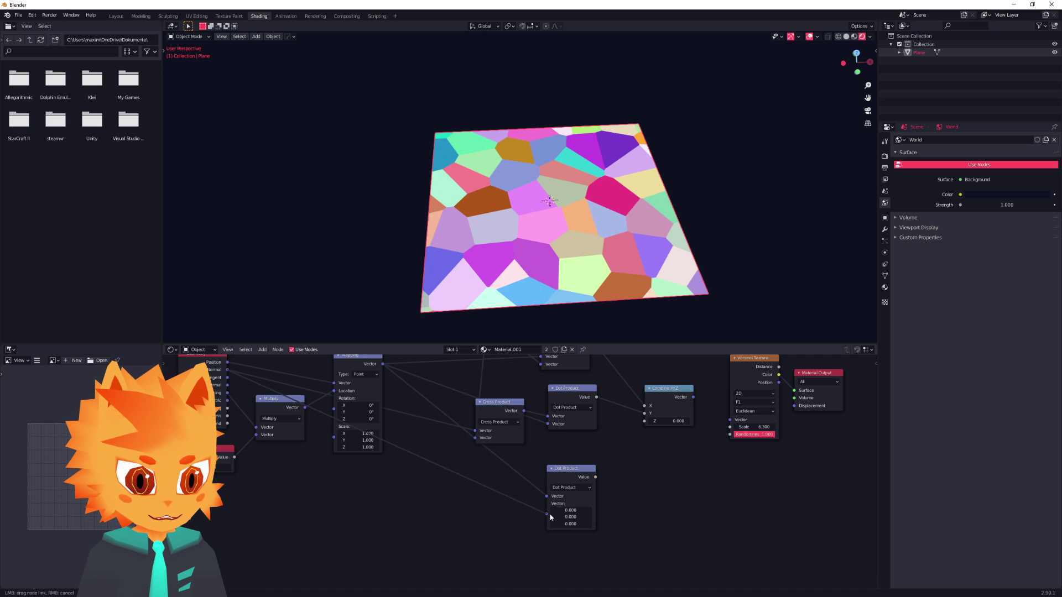
left_click_drag(550, 514, 547, 513)
Step: Move the third Dot Product node closer to the others and connect its value to the Z input of Combine XYZ
scroll(552, 466, "up", 1)
middle_click_drag(620, 468, 518, 490)
left_click_drag(494, 490, 496, 469)
left_click_drag(562, 434, 562, 433)
scroll(562, 440, "down", 1)
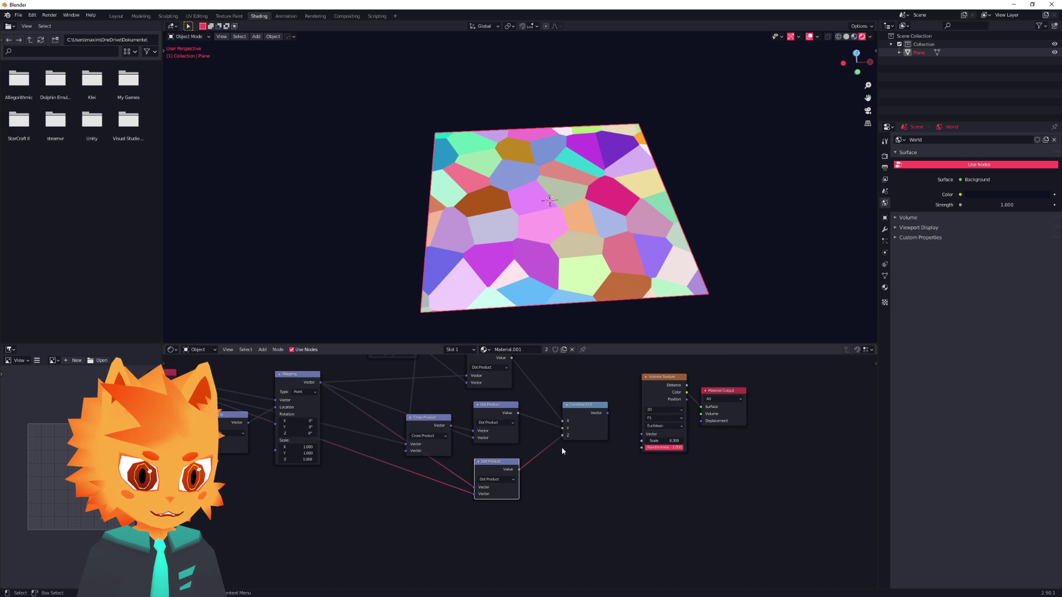
middle_click_drag(525, 422, 538, 455)
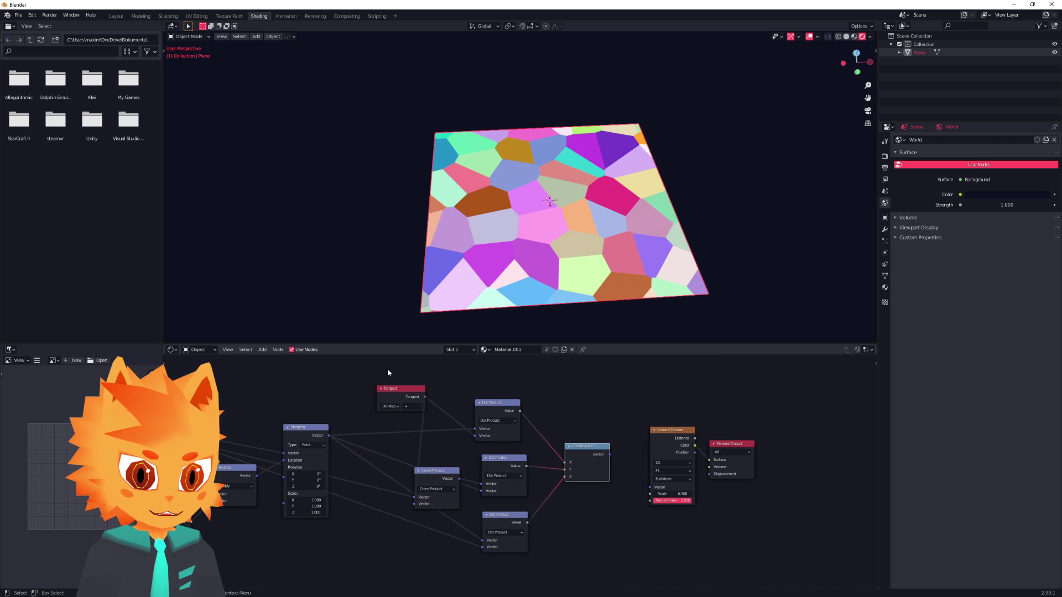
Step: Connect the Combine XYZ vector to the Voronoi Texture's Vector input
middle_click_drag(411, 465, 346, 437)
scroll(399, 471, "up", 3)
middle_click_drag(482, 489, 341, 488)
scroll(453, 455, "up", 3)
middle_click_drag(455, 454, 434, 482)
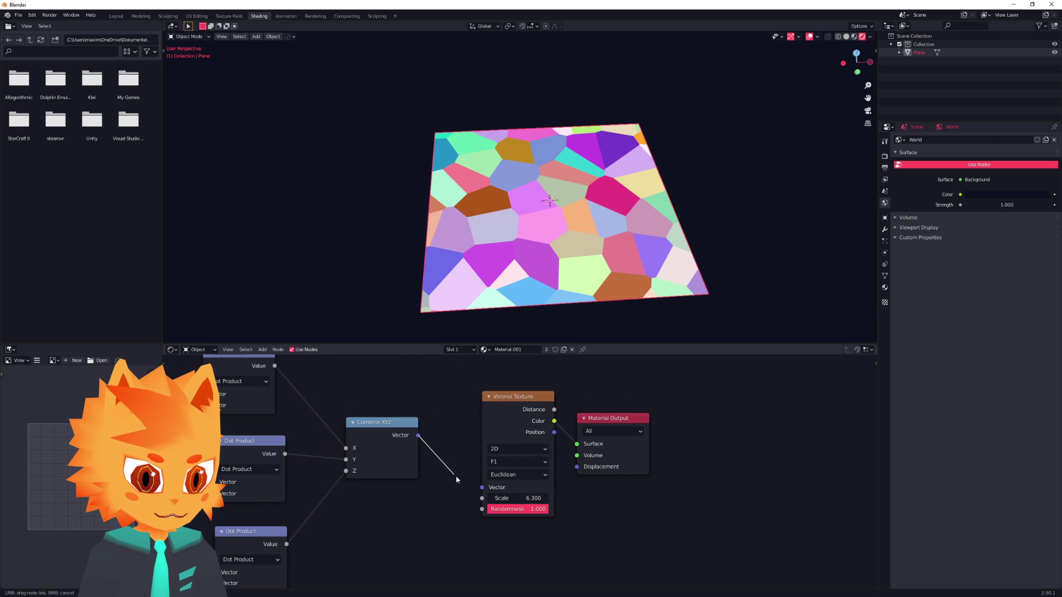
left_click_drag(483, 490, 483, 490)
Step: Add a cube to the scene and move it beside the plane
middle_click_drag(541, 289, 453, 235)
scroll(469, 291, "down", 6)
key("shift+a")
mouse_move(459, 234)
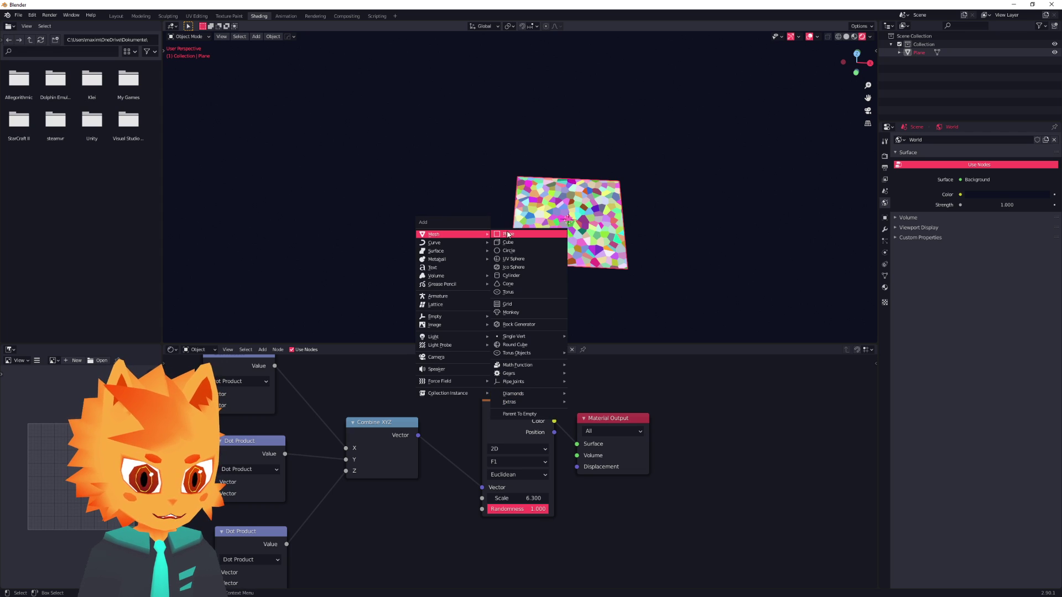
left_click(518, 243)
key("g")
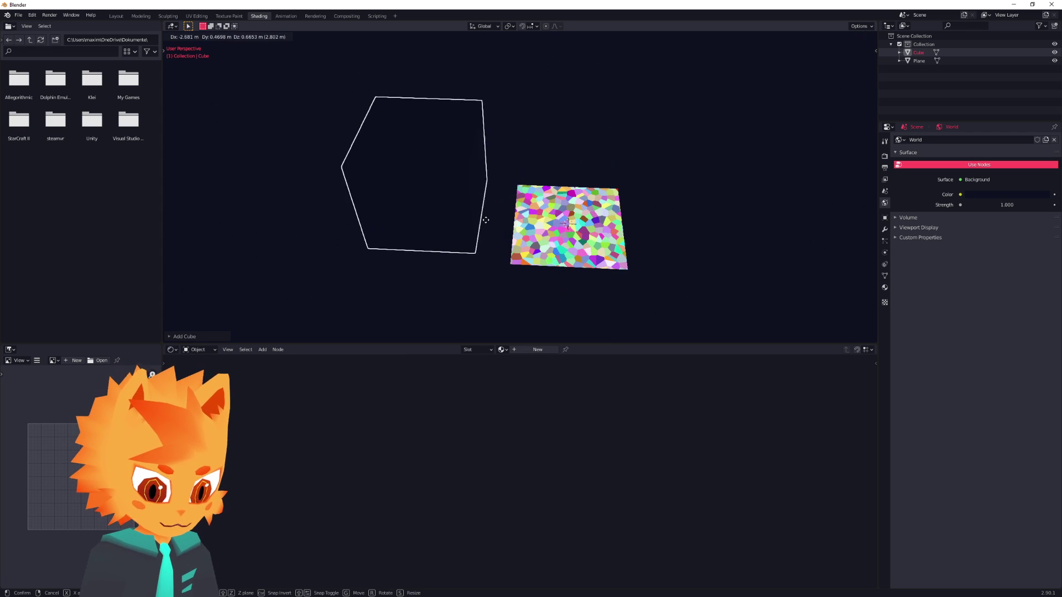
left_click(435, 225)
Step: Assign the existing Material.001 to the cube
middle_click_drag(449, 236, 482, 238, "shift")
scroll(482, 237, "up", 3)
scroll(482, 243, "up", 2)
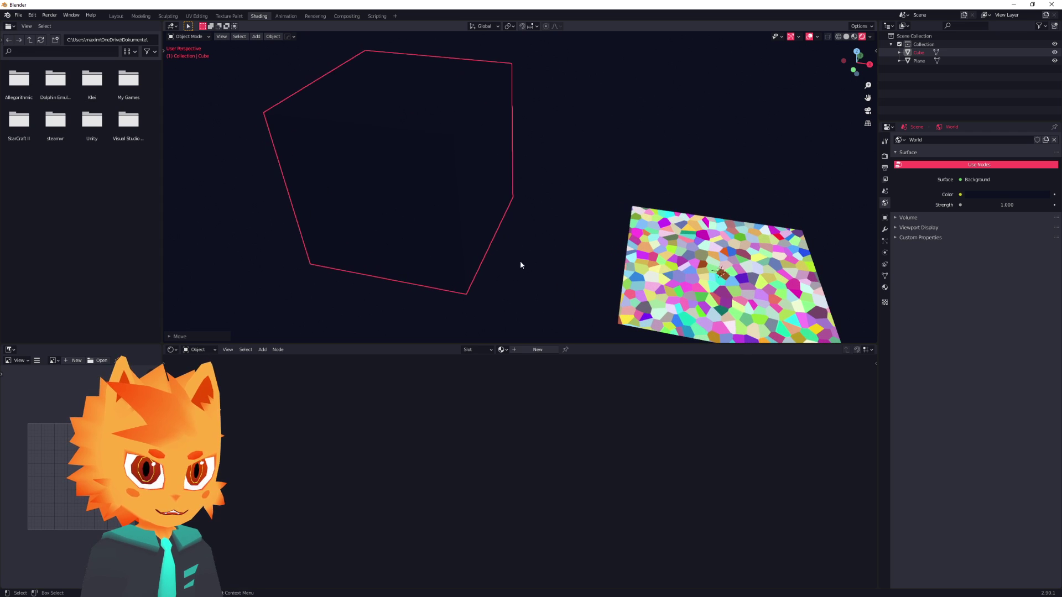
left_click(501, 350)
left_click(521, 370)
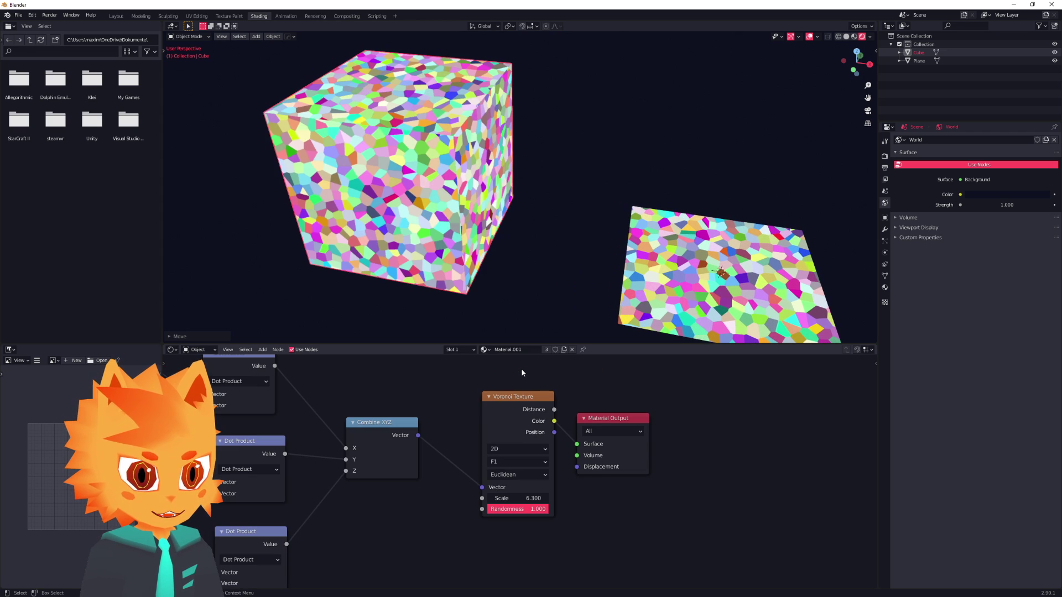
Step: Inspect the parallax effect on the cube's faces from several angles and distances
middle_click_drag(496, 218, 642, 186)
scroll(568, 184, "up", 3)
scroll(579, 187, "down", 2)
mouse_move(557, 190)
middle_mouse_down()
mouse_move(623, 184)
mouse_move(559, 182)
middle_mouse_up()
middle_click_drag(626, 180, 573, 166)
scroll(503, 191, "up", 2)
scroll(504, 191, "down", 2)
middle_click_drag(504, 191, 608, 178)
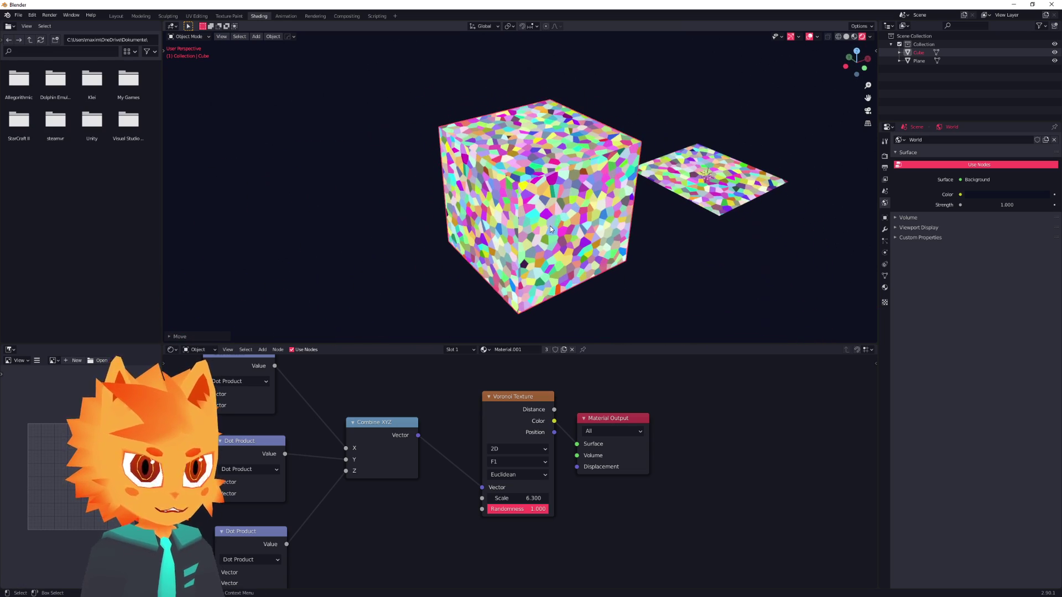
middle_click_drag(548, 186, 484, 194)
scroll(534, 485, "down", 2)
Step: Move the Material Output node farther from the Voronoi Texture node to make room between them
middle_click_drag(612, 493, 521, 427)
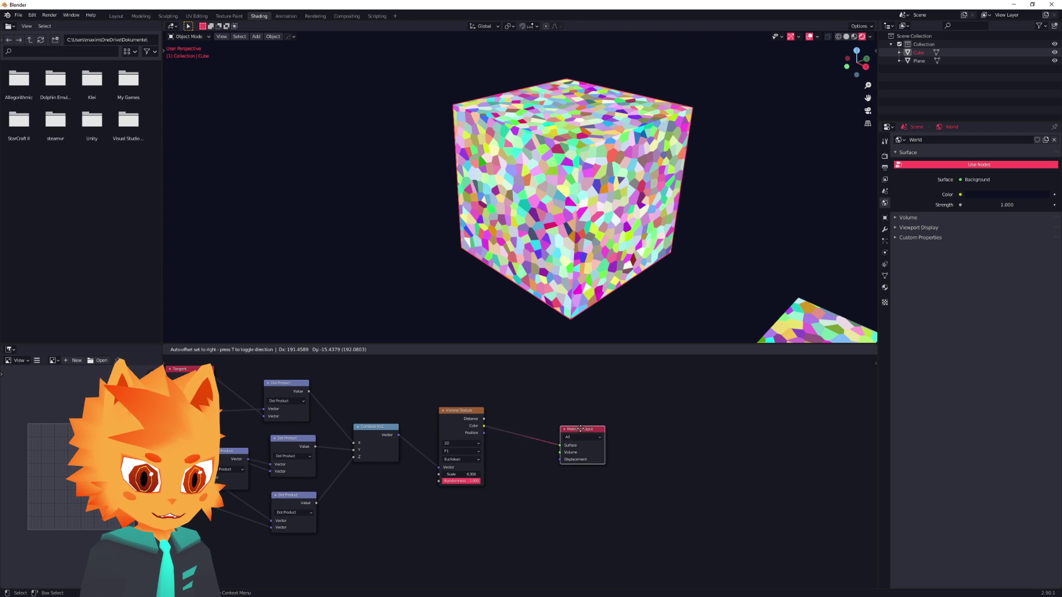
scroll(567, 433, "down", 3)
middle_click_drag(532, 474, 604, 451)
Step: Insert a Math node into the link between the Voronoi Texture's Color and the Material Output
scroll(625, 451, "up", 7)
middle_click_drag(596, 410, 512, 432)
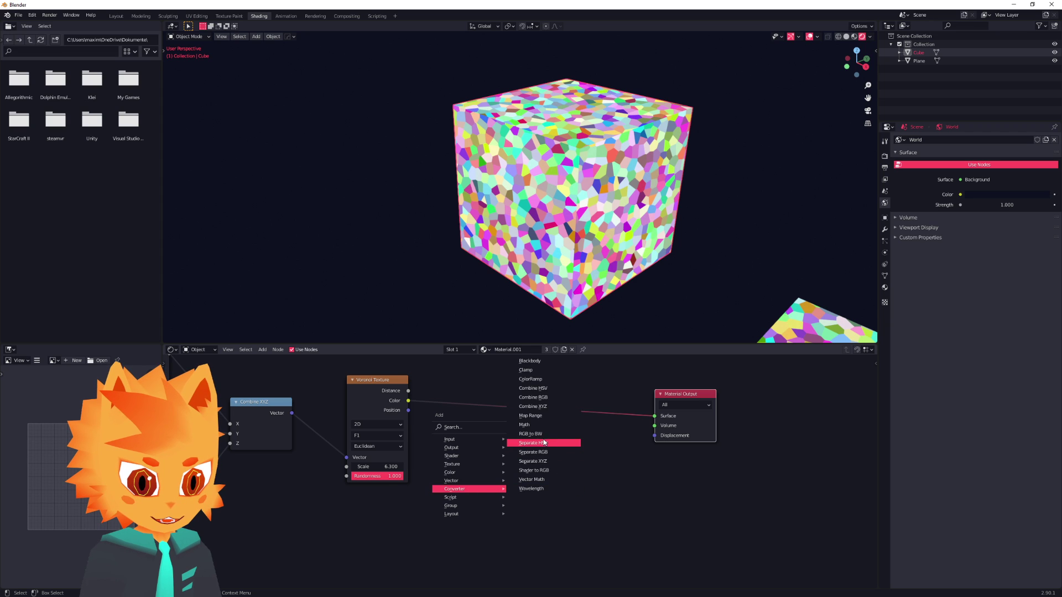
left_click(537, 428)
left_click(554, 466)
Step: Set the Math node's operation to Greater Than
scroll(553, 442, "up", 4)
left_click(477, 430)
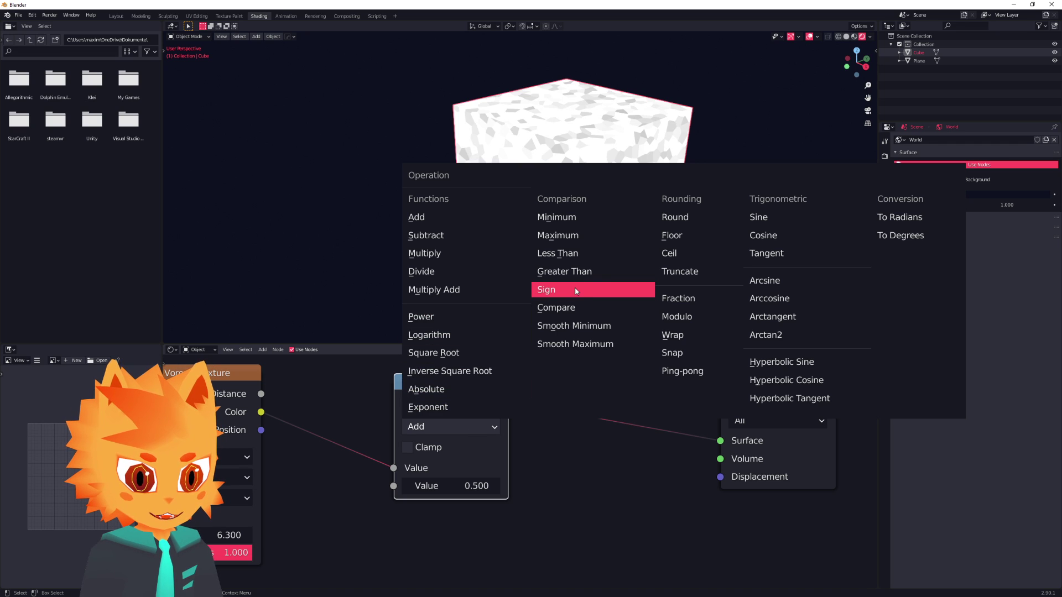
left_click(582, 272)
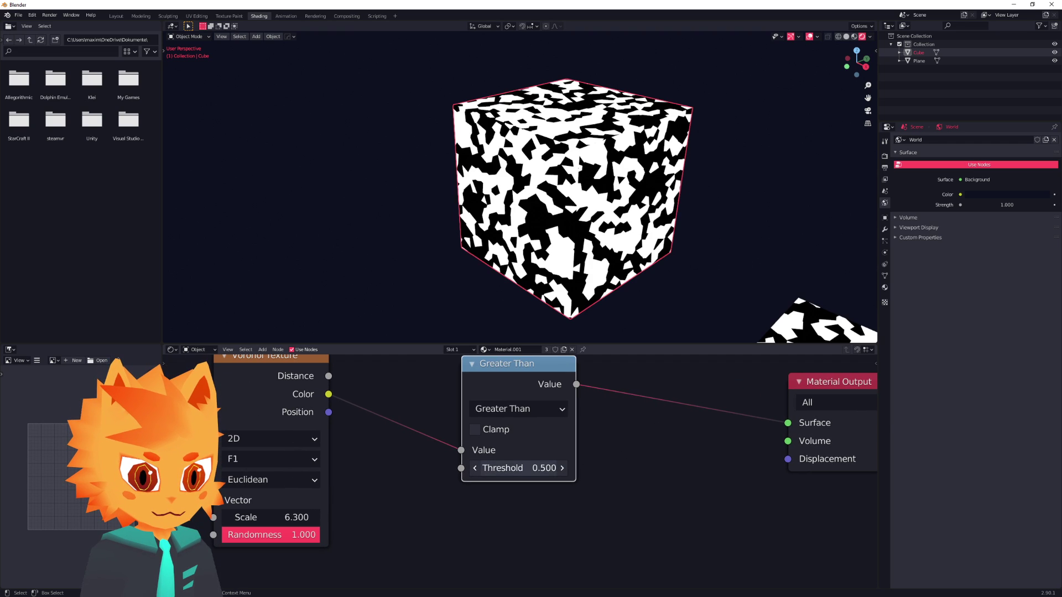
Step: Set the Greater Than threshold to 0.860 and the Voronoi Texture's Randomness to 0
left_click_drag(518, 468, 559, 468)
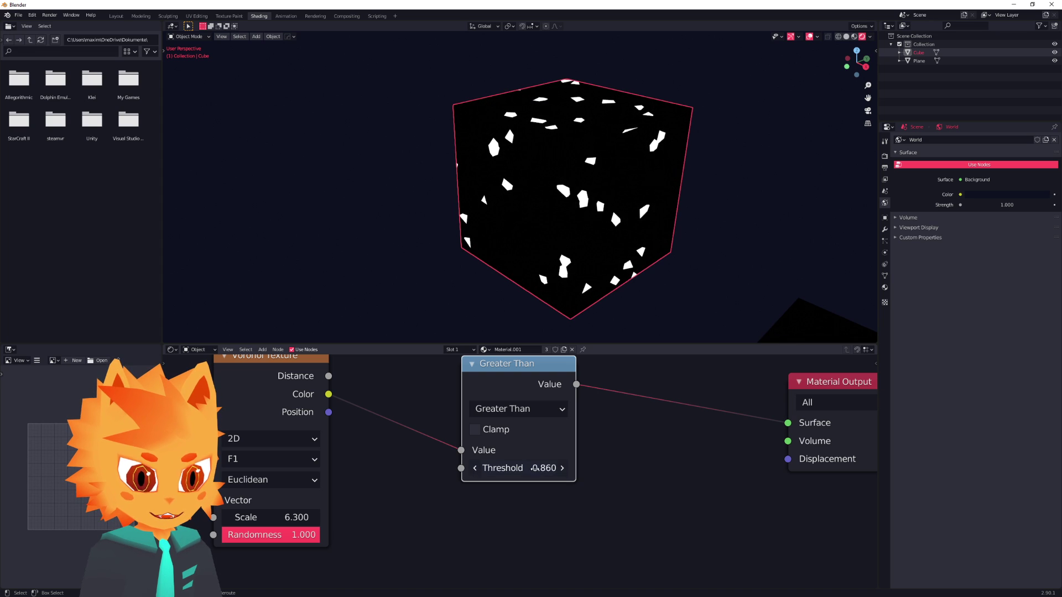
middle_click_drag(293, 541, 414, 497)
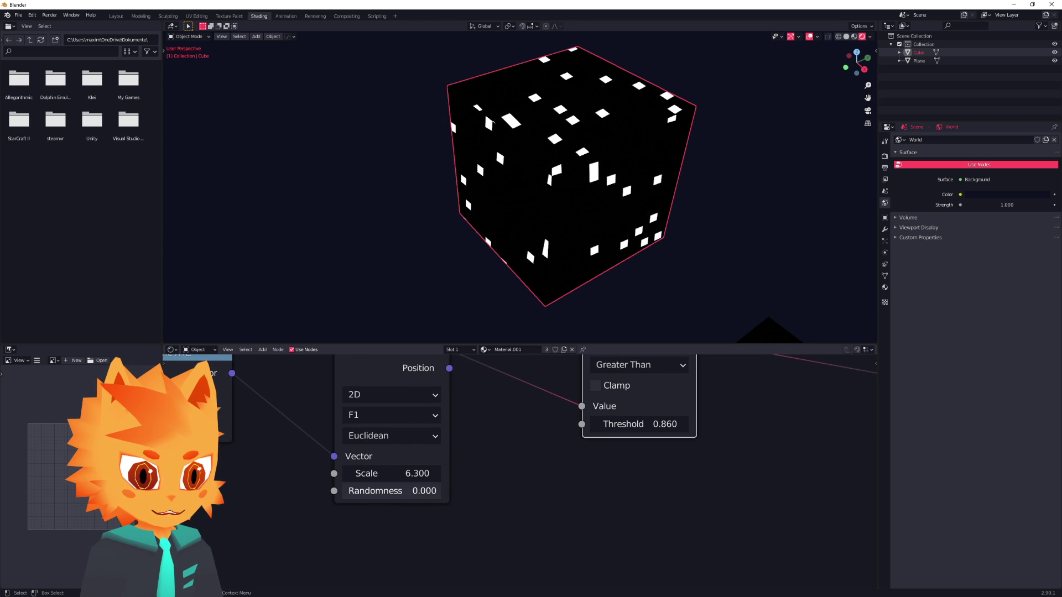
Step: Set the Voronoi Texture's Scale to 15.200
middle_click_drag(636, 188, 575, 287)
scroll(526, 480, "up", 1)
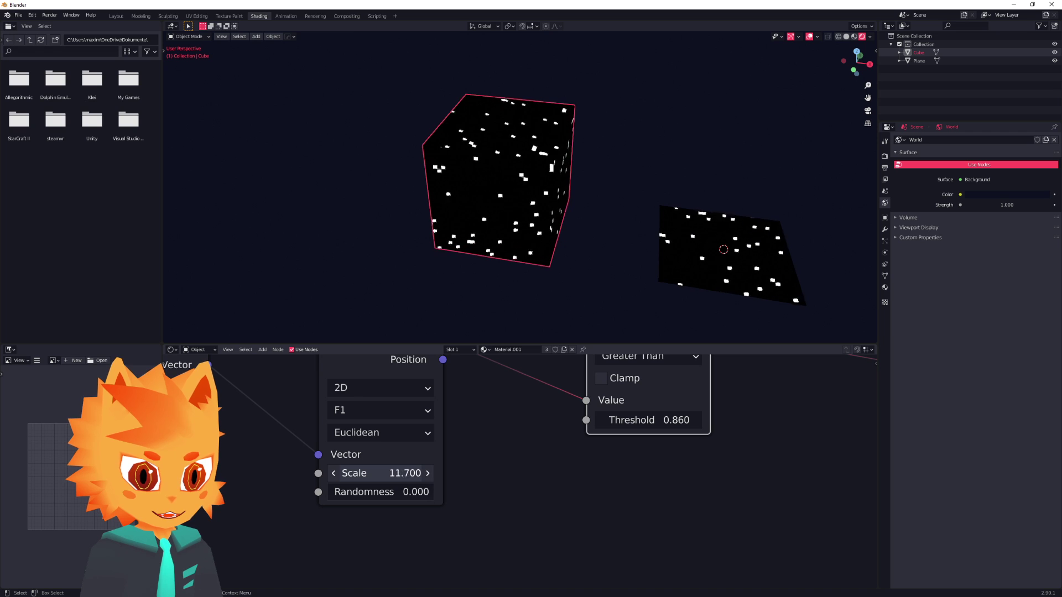
scroll(467, 467, "down", 3)
middle_click_drag(653, 281, 592, 252)
Step: Lower the value in the Value node feeding the Multiply node to adjust the parallax depth
scroll(408, 489, "down", 5)
middle_click_drag(352, 483, 549, 462)
middle_click_drag(394, 470, 629, 453)
middle_click_drag(335, 485, 559, 471)
scroll(553, 473, "up", 3)
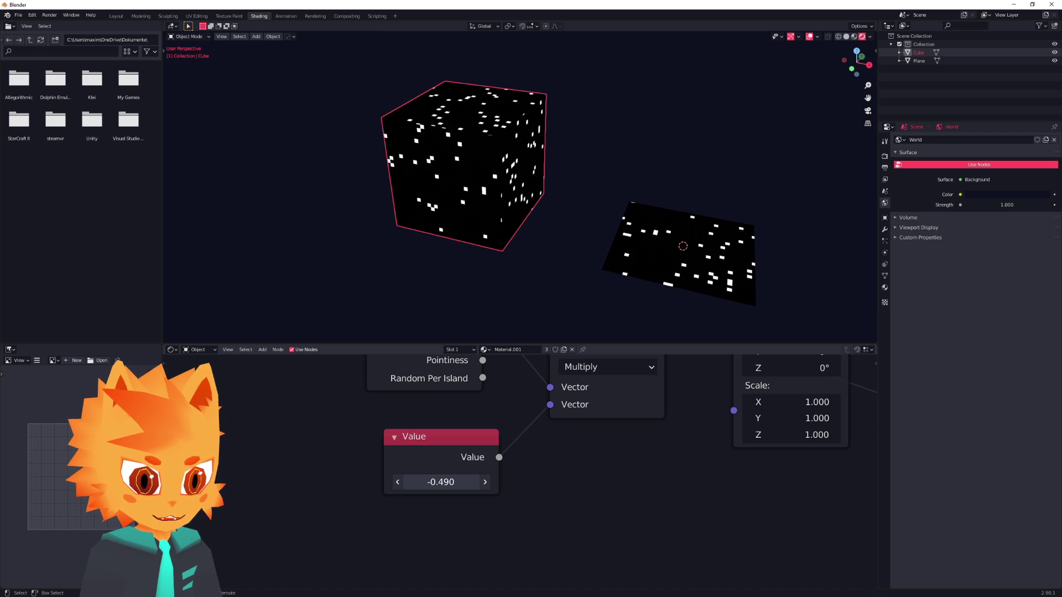
left_click_drag(441, 482, 436, 481)
mouse_move(484, 250)
middle_mouse_down()
mouse_move(502, 258)
mouse_move(483, 259)
middle_mouse_up()
scroll(721, 467, "down", 3)
Step: Move the Material Output node farther away from the Greater Than node
middle_click_drag(722, 468, 410, 472)
scroll(534, 474, "down", 3)
middle_click_drag(625, 472, 311, 486)
scroll(311, 486, "down", 3)
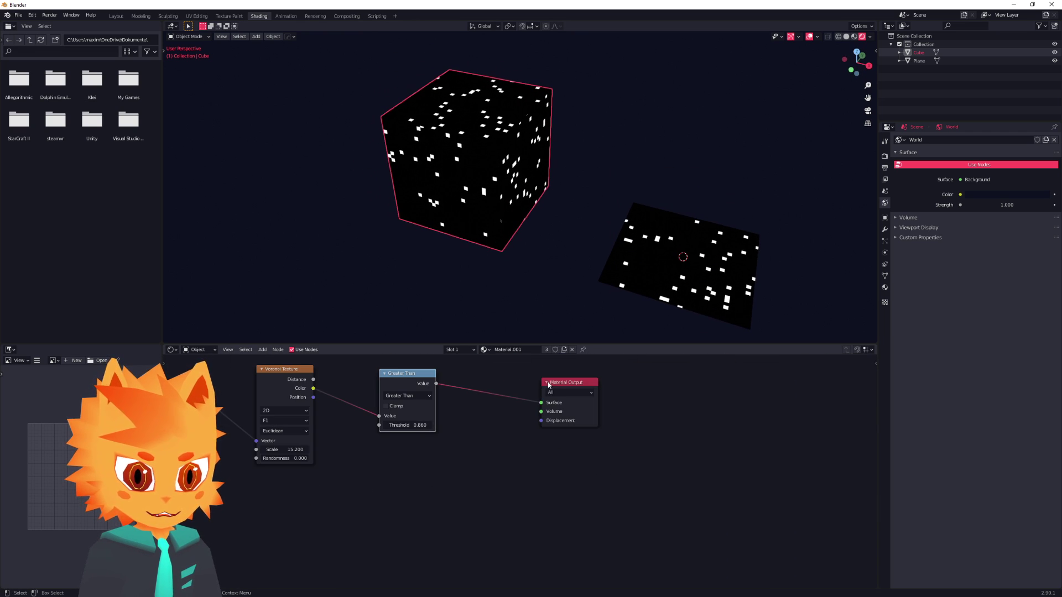
left_click_drag(548, 386, 631, 387)
scroll(558, 412, "up", 1)
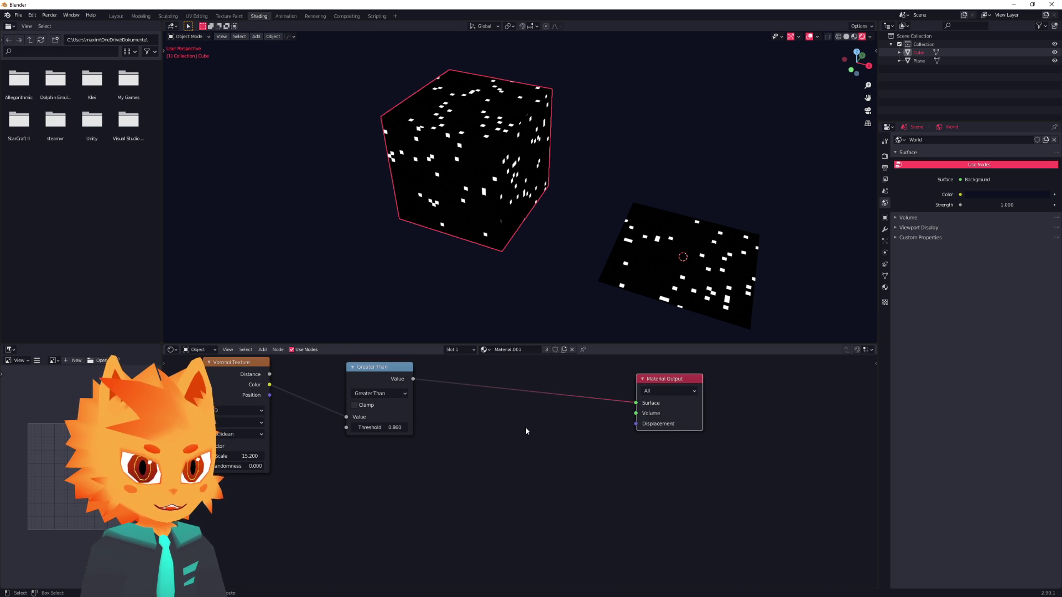
middle_click_drag(529, 428, 553, 441)
Step: Duplicate every node except the Material Output and place the copies as a second layer below the originals
scroll(517, 452, "down", 3)
scroll(559, 454, "down", 4)
middle_click_drag(463, 460, 608, 444)
scroll(598, 444, "down", 3)
middle_click_drag(513, 496, 572, 469)
scroll(526, 480, "down", 1)
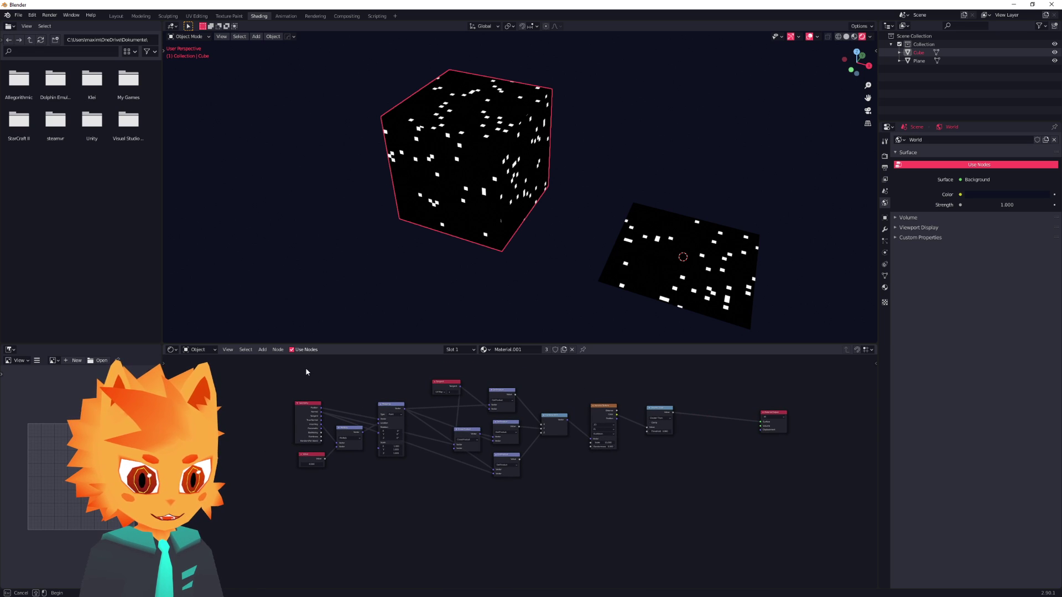
left_click_drag(308, 371, 345, 401)
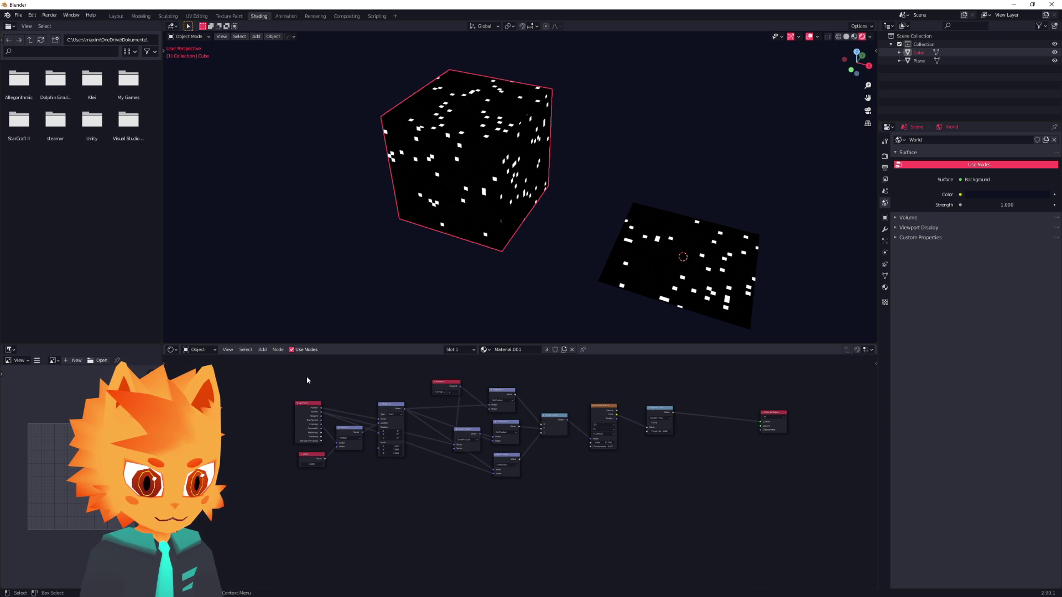
left_click_drag(304, 372, 668, 522)
scroll(588, 455, "down", 3)
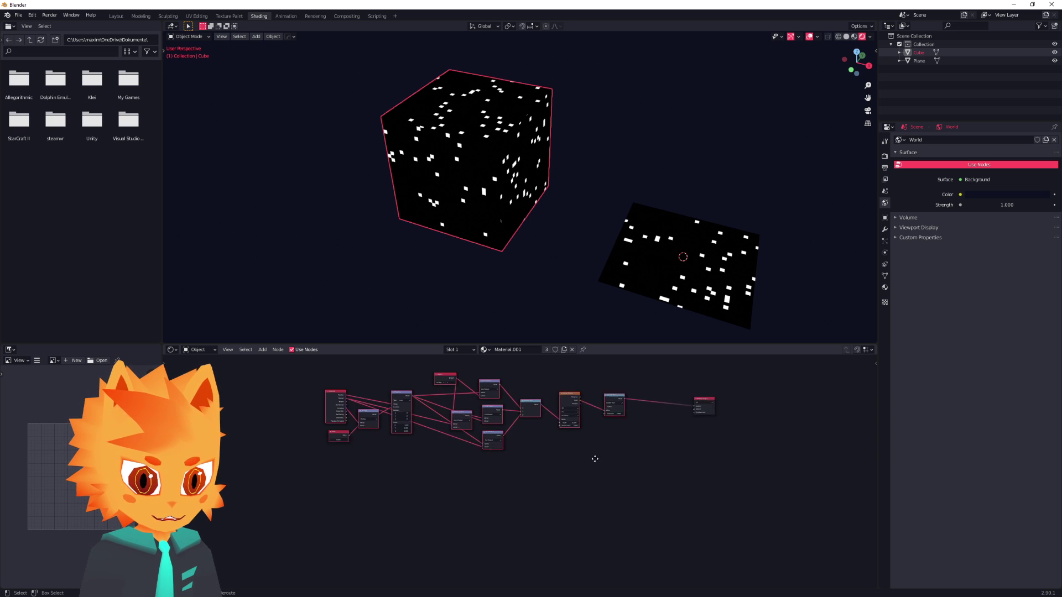
key("shift+d")
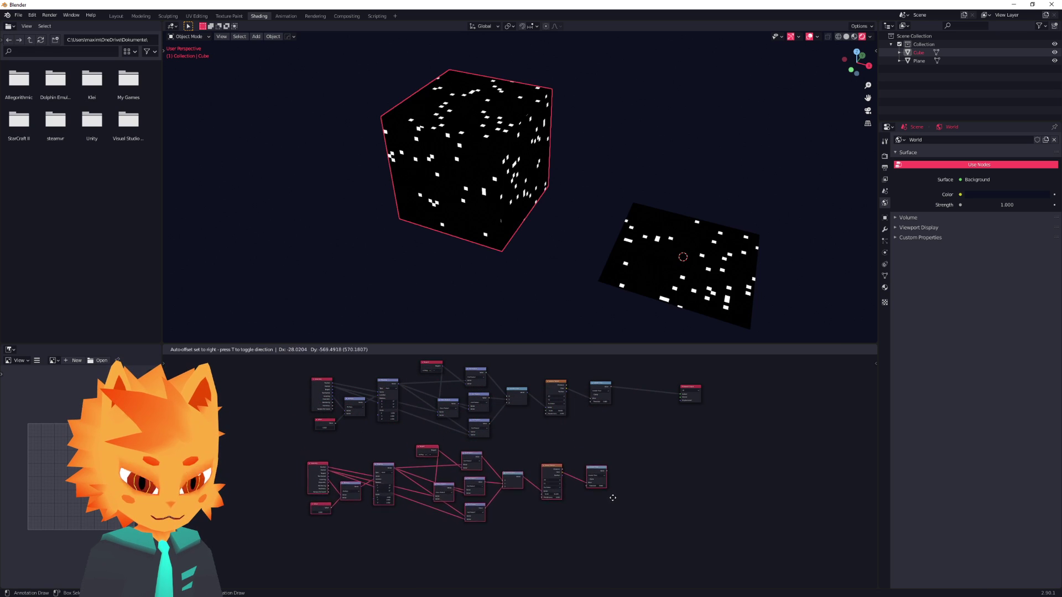
left_click(614, 504)
Step: Set the second layer's Value node to -1.000
scroll(474, 519, "up", 8)
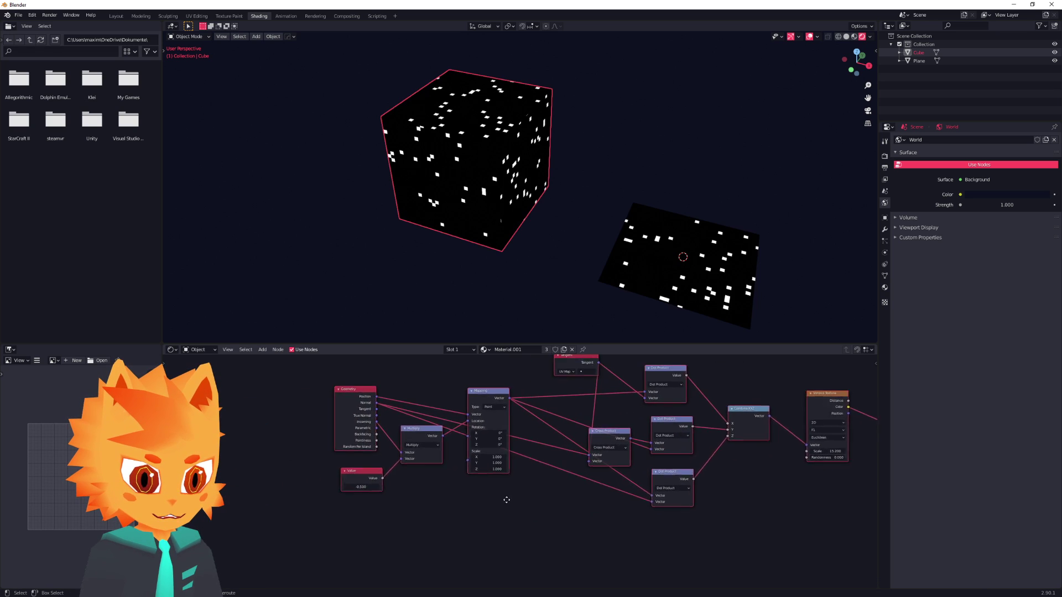
middle_click_drag(465, 475, 546, 496)
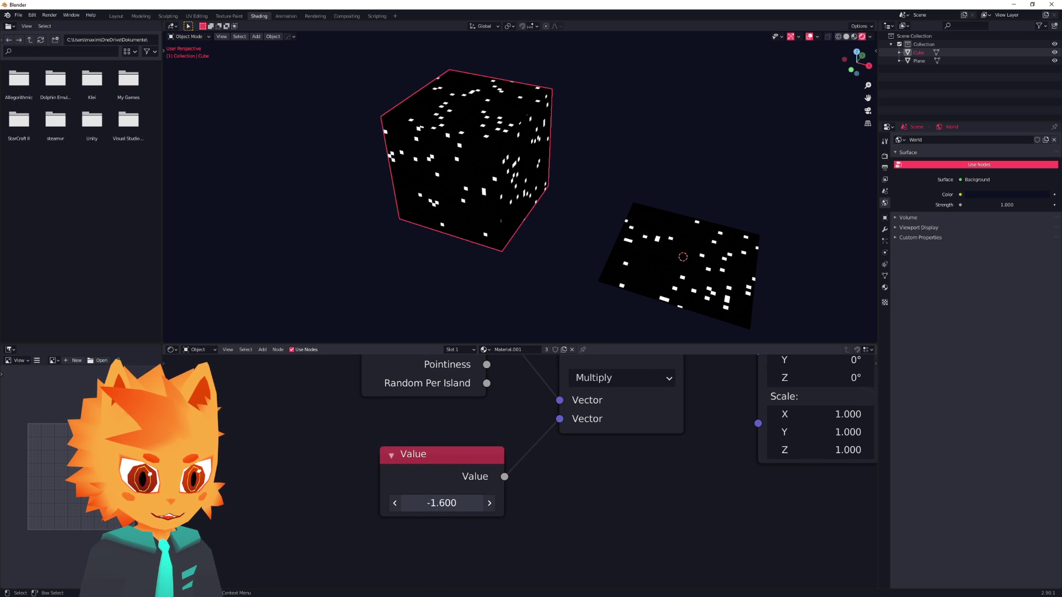
scroll(487, 471, "down", 8)
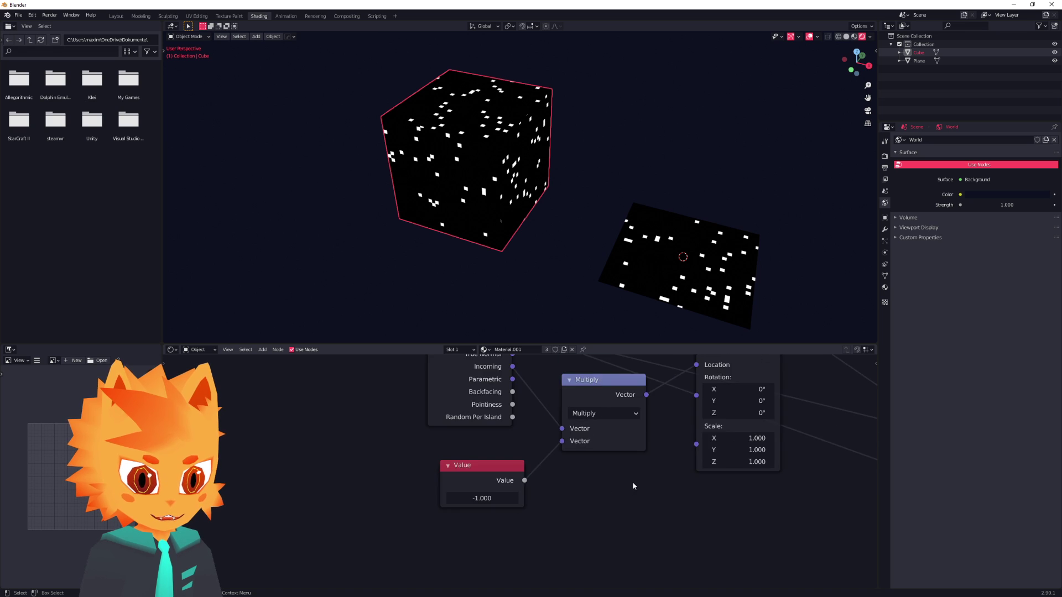
Step: Move the second layer's Greater Than node up toward the first layer
middle_click_drag(556, 434, 531, 504)
scroll(531, 503, "down", 3)
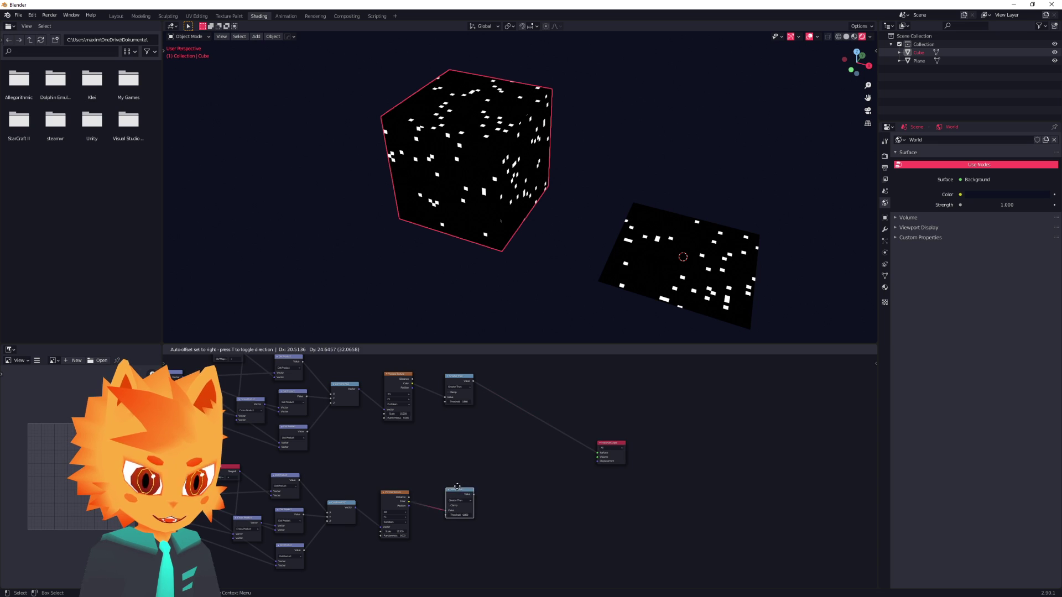
left_click_drag(457, 483, 457, 463)
scroll(474, 466, "up", 3)
middle_click_drag(489, 451, 468, 488)
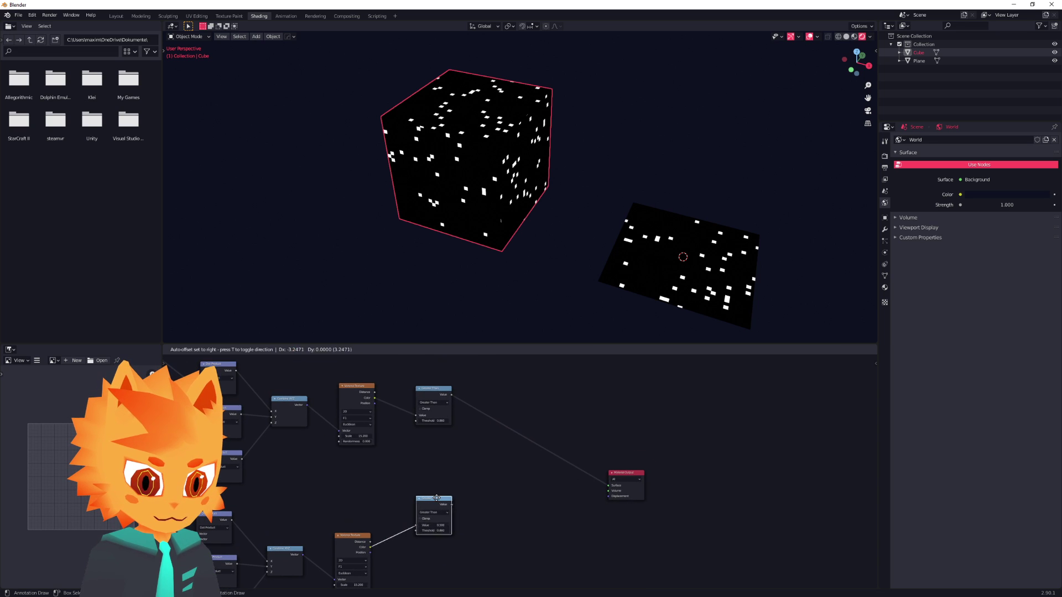
Step: Insert a Math node set to Add with Clamp before the Material Output and connect the second layer's Greater Than to it
left_click(516, 424)
scroll(525, 470, "up", 2)
left_click(519, 412)
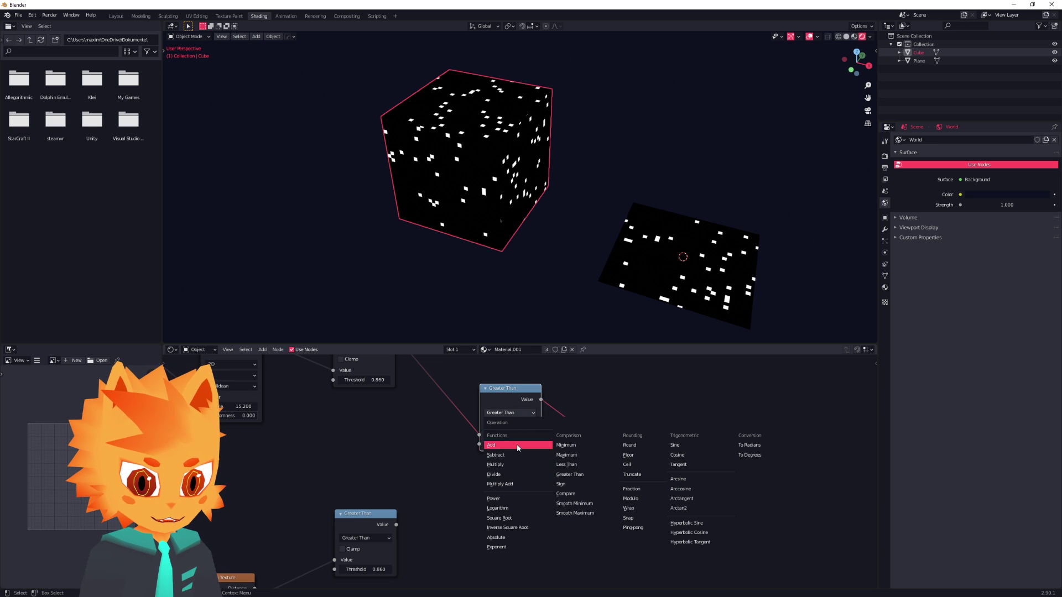
left_click(518, 447)
middle_click_drag(476, 455, 486, 447)
left_click(497, 416)
left_click_drag(485, 452, 489, 426)
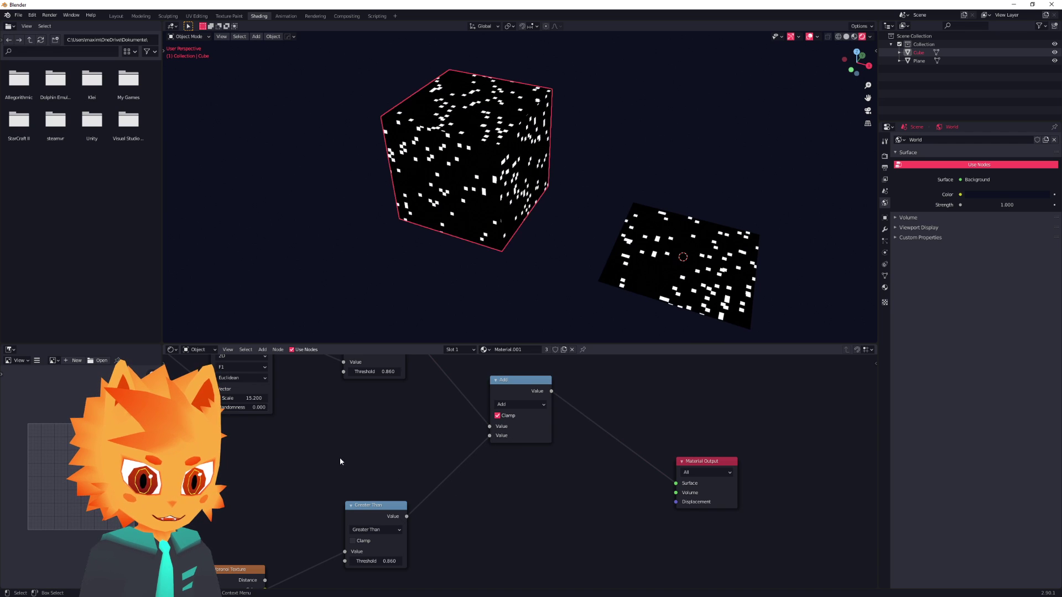
Step: Set the second layer's Voronoi Texture Scale to 19.600 and check the cells on the cube
scroll(340, 457, "down", 2)
middle_click_drag(341, 457, 480, 417)
middle_click_drag(474, 171, 531, 243)
scroll(552, 191, "up", 2)
scroll(499, 365, "down", 3)
scroll(474, 447, "up", 6)
middle_click_drag(408, 462, 446, 495)
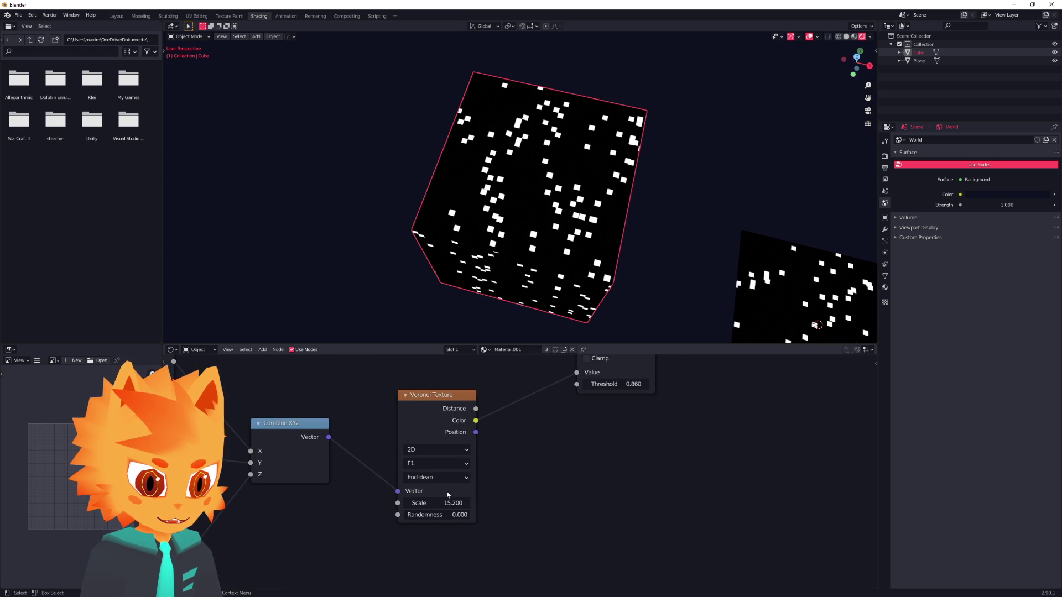
left_click_drag(434, 500, 459, 500)
mouse_move(542, 251)
middle_mouse_down()
mouse_move(549, 241)
mouse_move(565, 278)
mouse_move(551, 244)
middle_mouse_up()
Step: Lower the second layer's Value node and check its parallax depth on the cube
middle_click_drag(271, 475, 663, 413)
middle_click_drag(351, 461, 737, 422)
scroll(737, 422, "down", 3)
scroll(465, 451, "up", 8)
left_click_drag(400, 462, 394, 462)
middle_click_drag(553, 221, 589, 160)
Step: Duplicate the second layer's nodes and place the copies below it as a third layer
scroll(714, 459, "down", 5)
middle_click_drag(796, 474, 487, 509)
scroll(509, 502, "down", 5)
left_click_drag(347, 427, 742, 540)
scroll(699, 457, "down", 3)
scroll(686, 432, "up", 3)
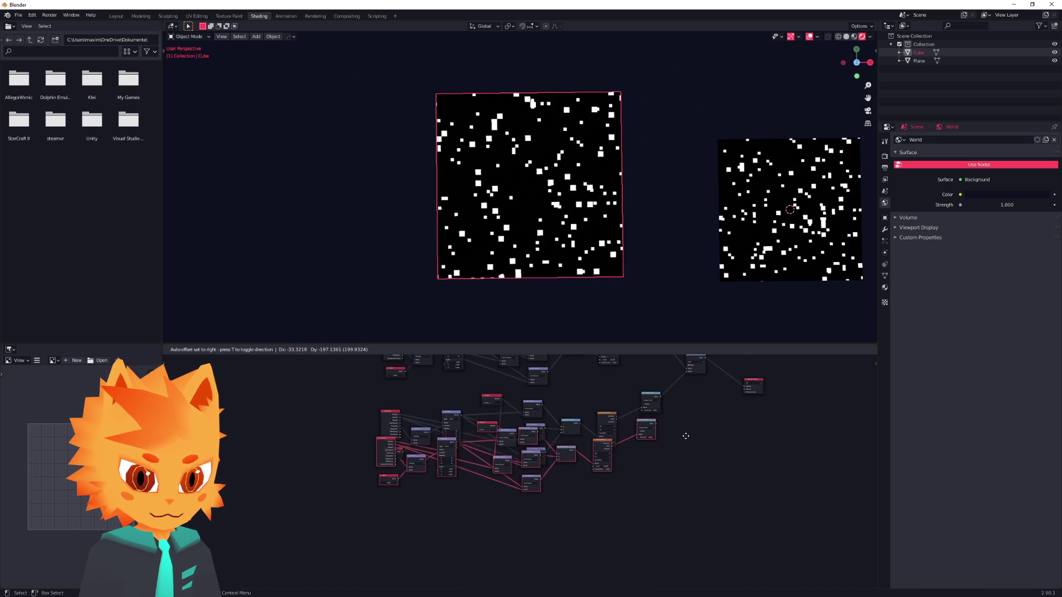
Step: Set the third layer's Value node to -2.600 and adjust its Voronoi Texture Scale
middle_click_drag(409, 543, 528, 508)
scroll(535, 490, "up", 14)
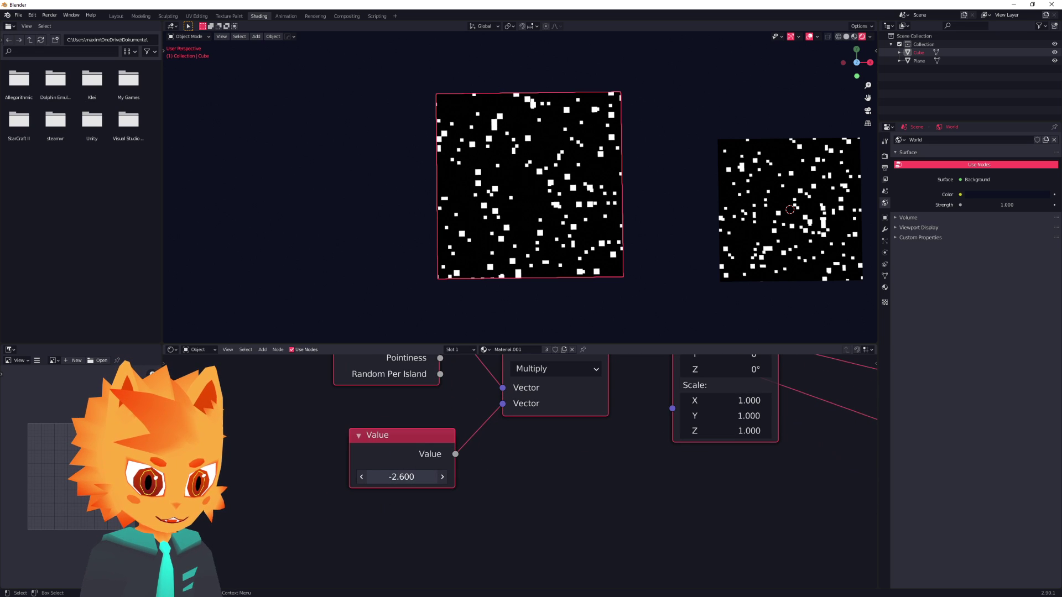
scroll(423, 477, "down", 5)
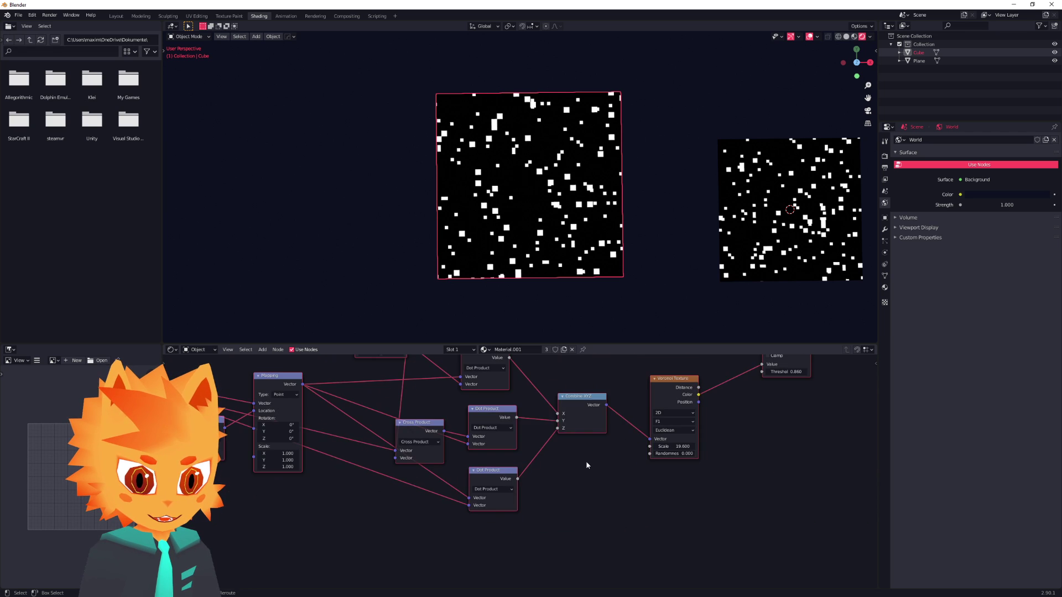
scroll(607, 457, "up", 4)
scroll(528, 492, "up", 2)
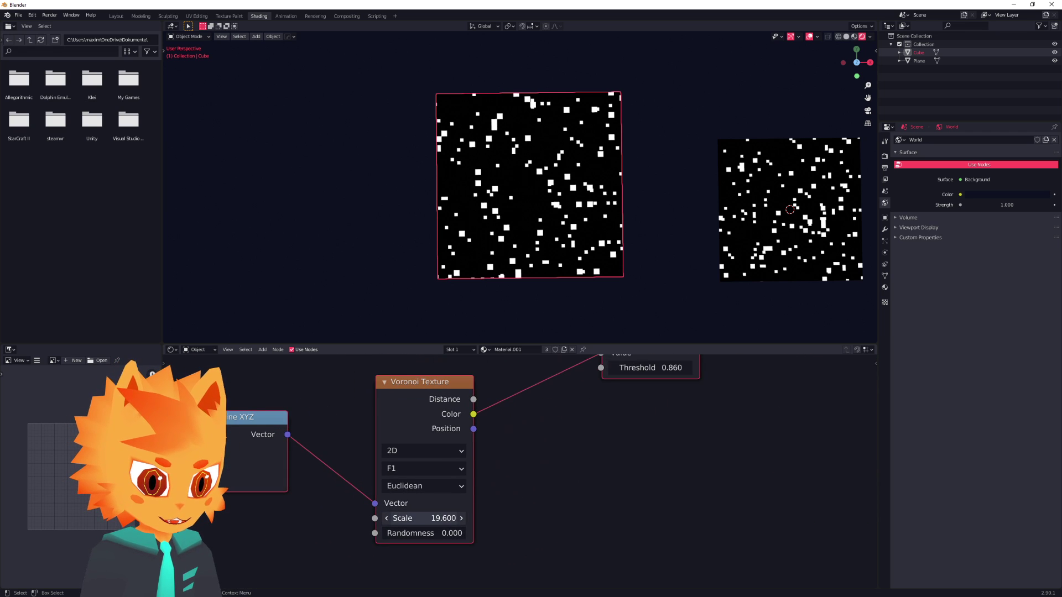
Step: Insert a copy of the Add node before the Material Output and connect the third layer's Greater Than to it
scroll(686, 439, "down", 9)
middle_click_drag(690, 439, 473, 564)
scroll(511, 509, "down", 3)
middle_click_drag(546, 475, 517, 538)
middle_click_drag(532, 411, 487, 441)
scroll(459, 403, "down", 3)
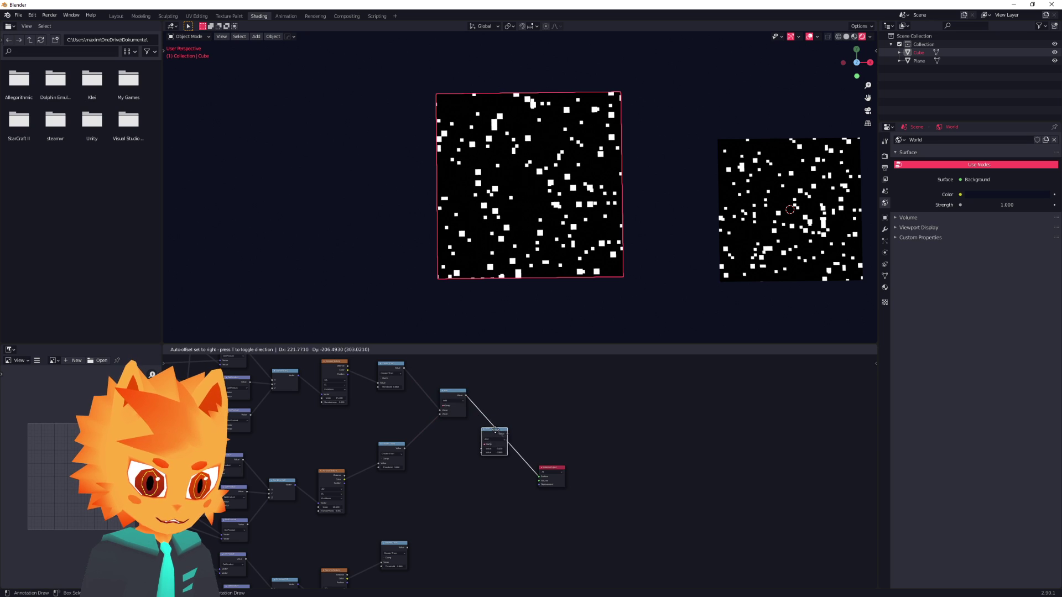
left_click(496, 430)
left_click_drag(407, 547, 499, 448)
Step: Examine the combined parallax layers on the cube and the plane from several angles
middle_click_drag(558, 222, 454, 269)
scroll(539, 225, "up", 2)
scroll(475, 242, "up", 3)
scroll(475, 242, "down", 4)
scroll(520, 232, "down", 4)
middle_click_drag(564, 192, 500, 172, "shift")
scroll(460, 429, "down", 4)
middle_click_drag(437, 470, 482, 459)
scroll(593, 443, "down", 2)
middle_click_drag(498, 494, 561, 480)
middle_click_drag(532, 301, 537, 236)
scroll(514, 216, "up", 3)
scroll(533, 229, "up", 2)
middle_click_drag(610, 232, 495, 241)
scroll(511, 246, "down", 3)
scroll(542, 471, "up", 4)
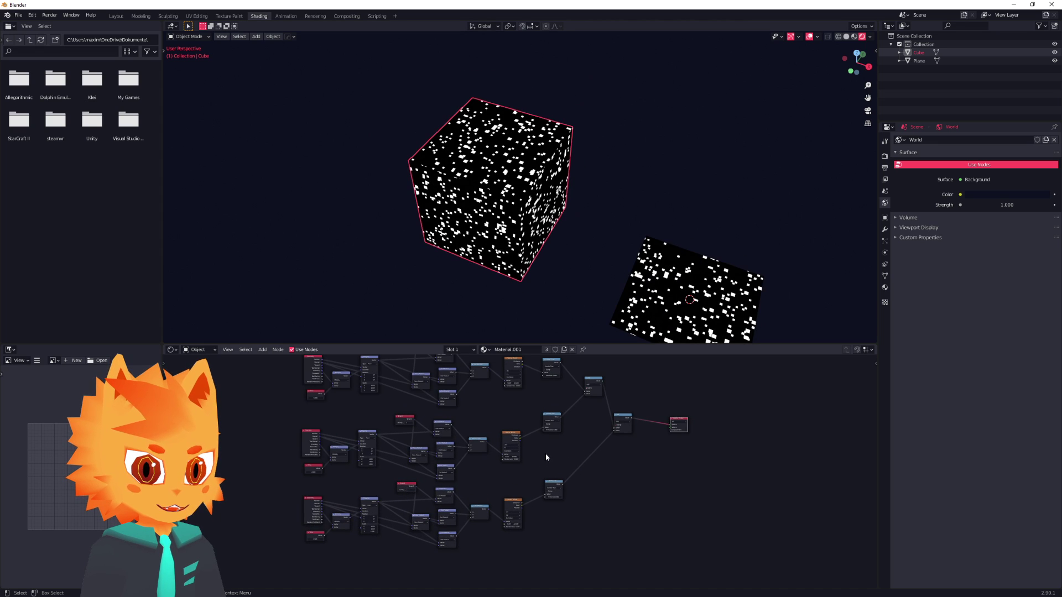
Step: Spread the first layer's Dot Product and Combine XYZ nodes apart to make room between them
scroll(545, 453, "up", 5)
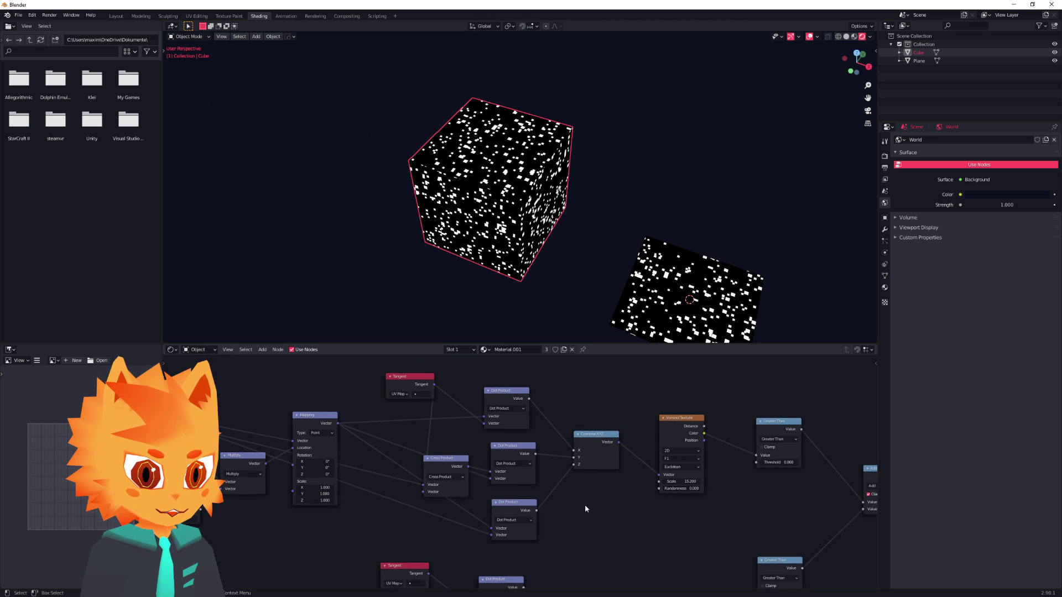
scroll(575, 496, "up", 6)
middle_click_drag(562, 483, 576, 544)
left_click_drag(629, 461, 667, 461)
scroll(396, 433, "down", 4)
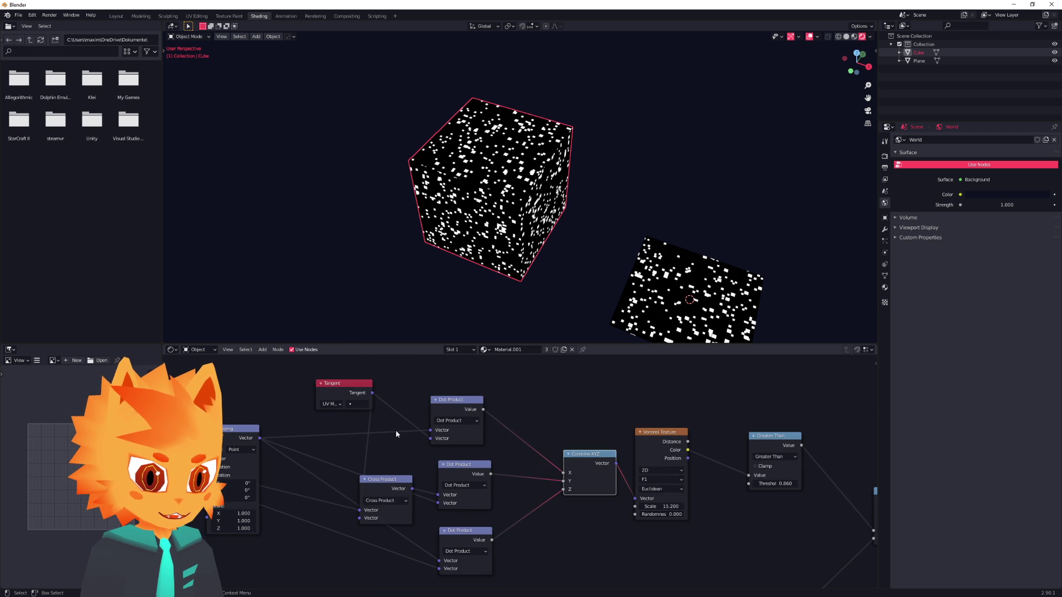
middle_click_drag(399, 436, 429, 412)
left_click_drag(483, 379, 454, 386)
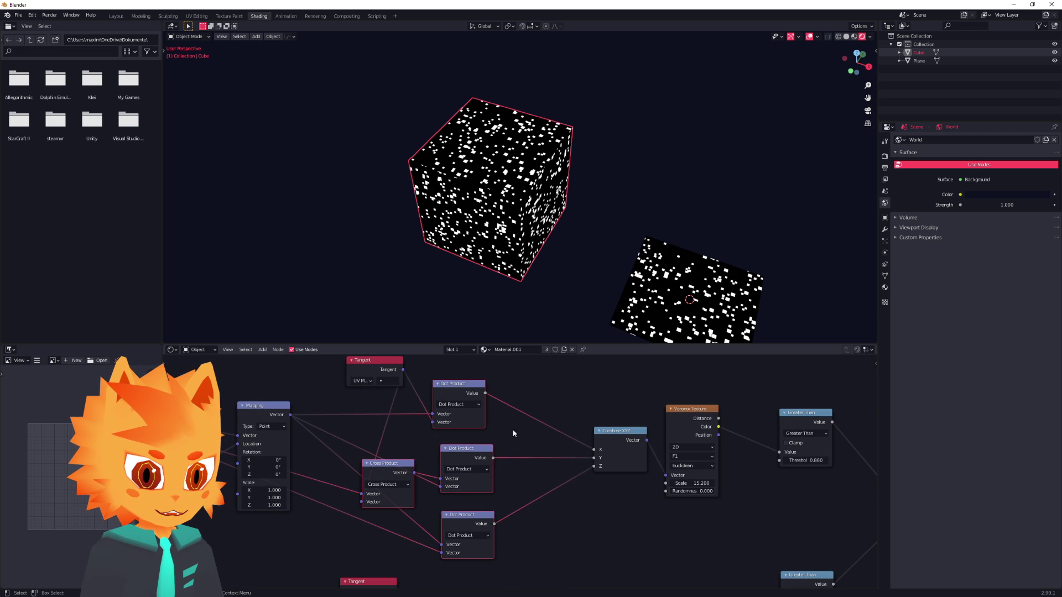
left_click(521, 433)
middle_click_drag(517, 434, 481, 446)
scroll(474, 417, "up", 3)
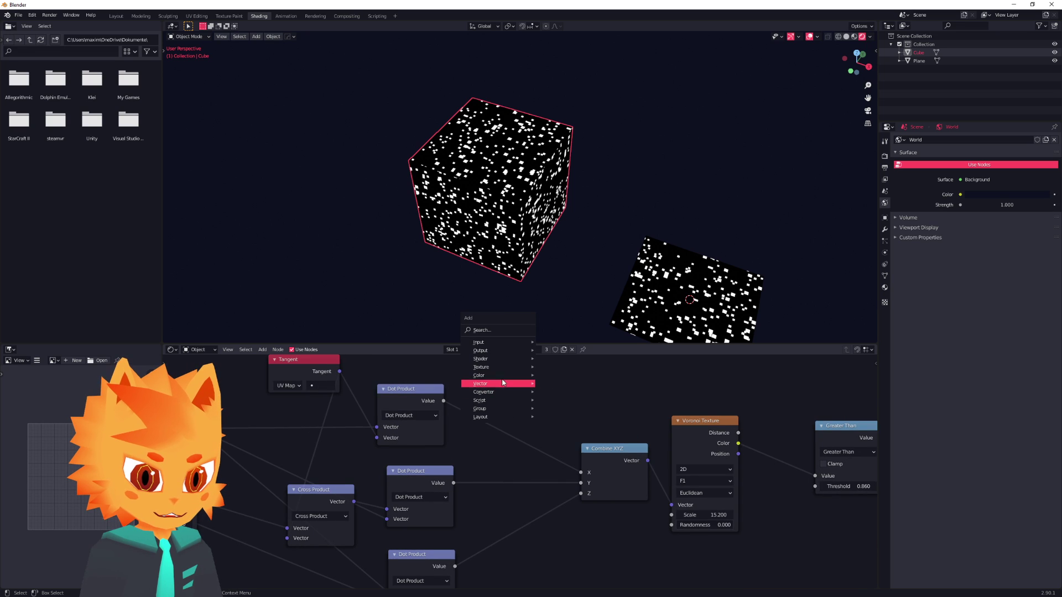
key("Escape")
scroll(569, 474, "down", 5)
Step: Undo the changes back to the point before the Add node joined the first two layers
key("ctrl+z")
key("ctrl+z")
key("ctrl+z")
key("ctrl+z")
key("ctrl+z")
key("ctrl+z")
key("ctrl+z")
key("ctrl+z")
key("ctrl+z")
key("ctrl+z")
key("ctrl+z")
key("ctrl+z")
key("ctrl+z")
key("ctrl+z")
key("ctrl+z")
key("ctrl+z")
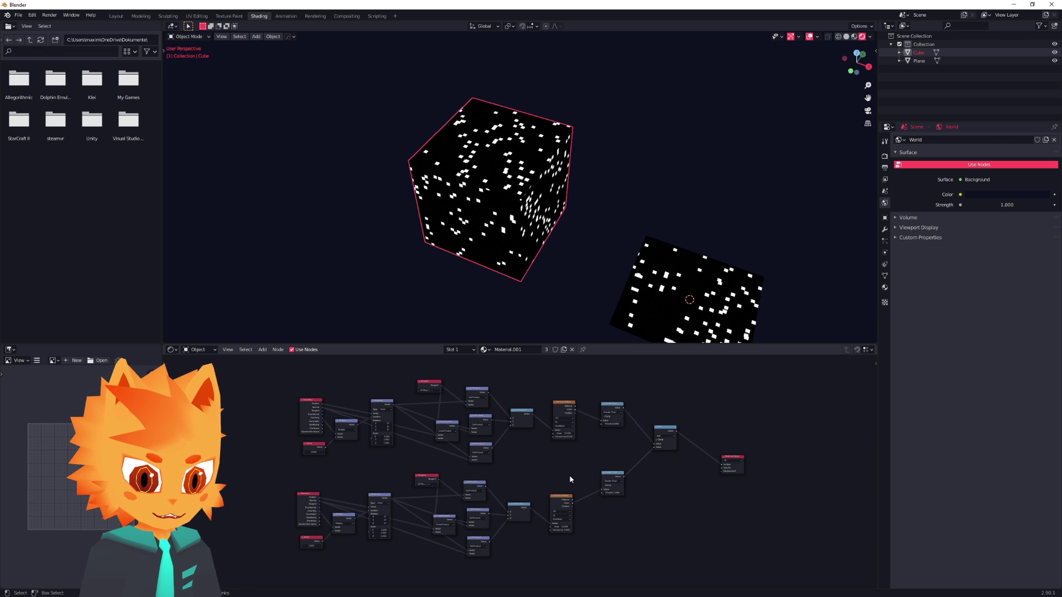
key("ctrl+z")
key("ctrl+z")
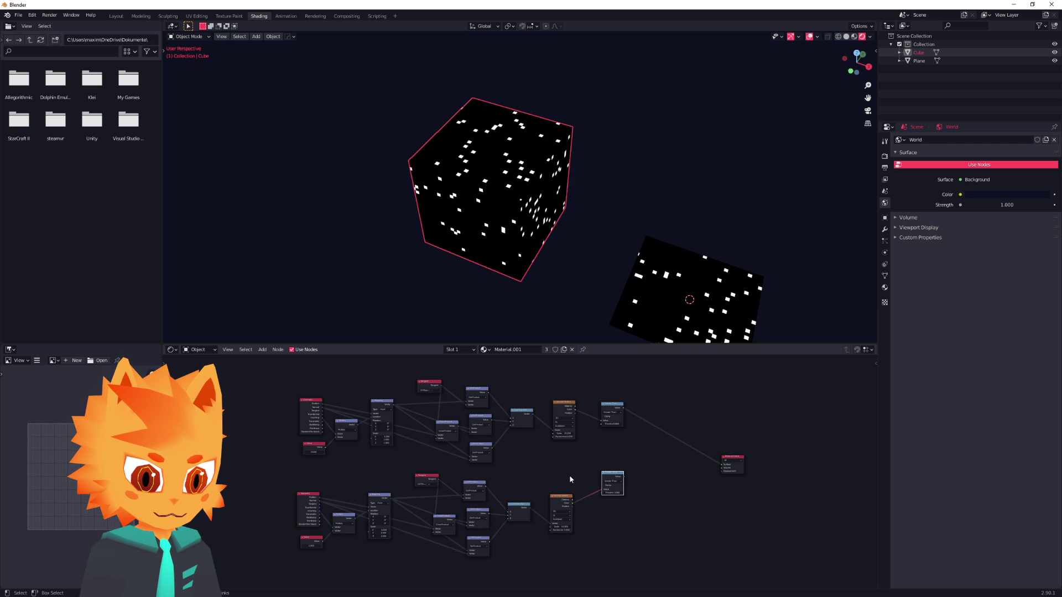
Step: Make room between the first layer's Dot Product nodes and its Combine XYZ node
scroll(532, 462, "up", 7)
middle_click_drag(515, 464, 573, 515)
scroll(532, 479, "up", 3)
middle_click_drag(532, 480, 562, 508)
scroll(576, 453, "up", 4)
middle_click_drag(576, 453, 541, 489, "shift")
middle_click_drag(468, 157, 519, 230)
scroll(519, 230, "up", 2)
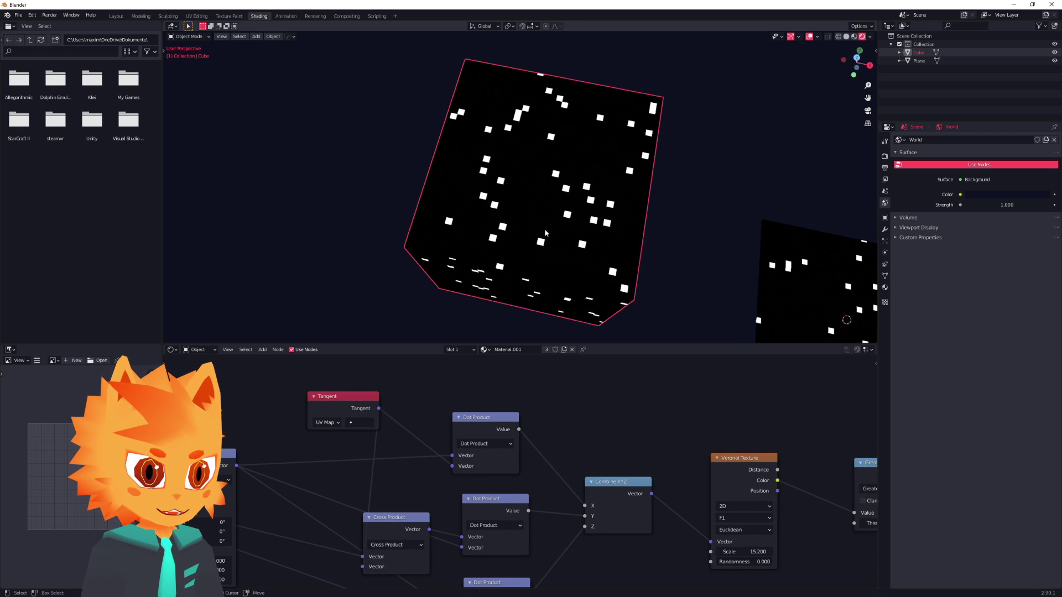
scroll(528, 194, "down", 2)
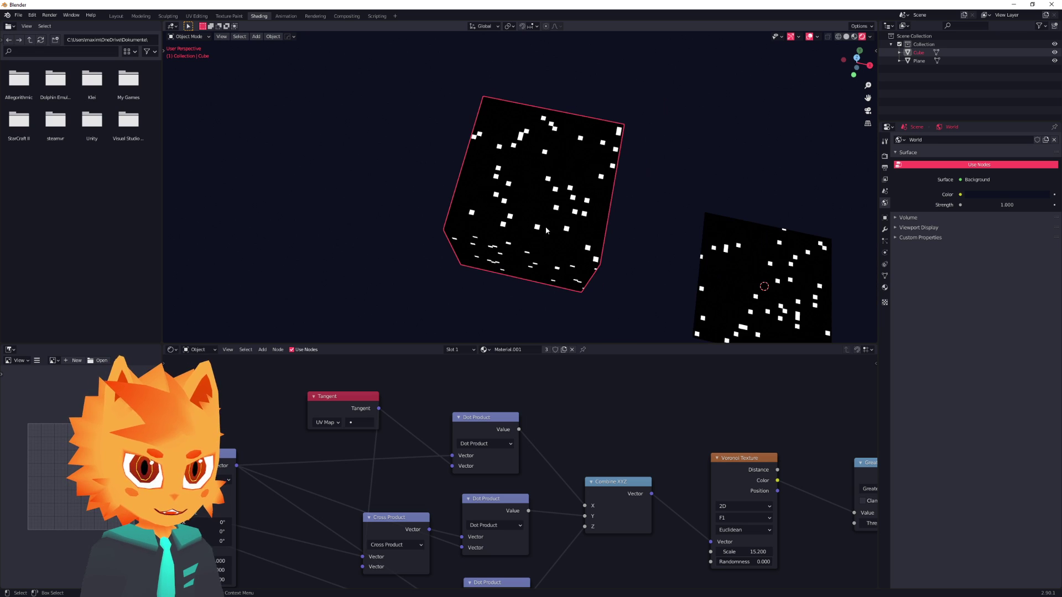
middle_click_drag(605, 456, 573, 430)
scroll(573, 429, "down", 1)
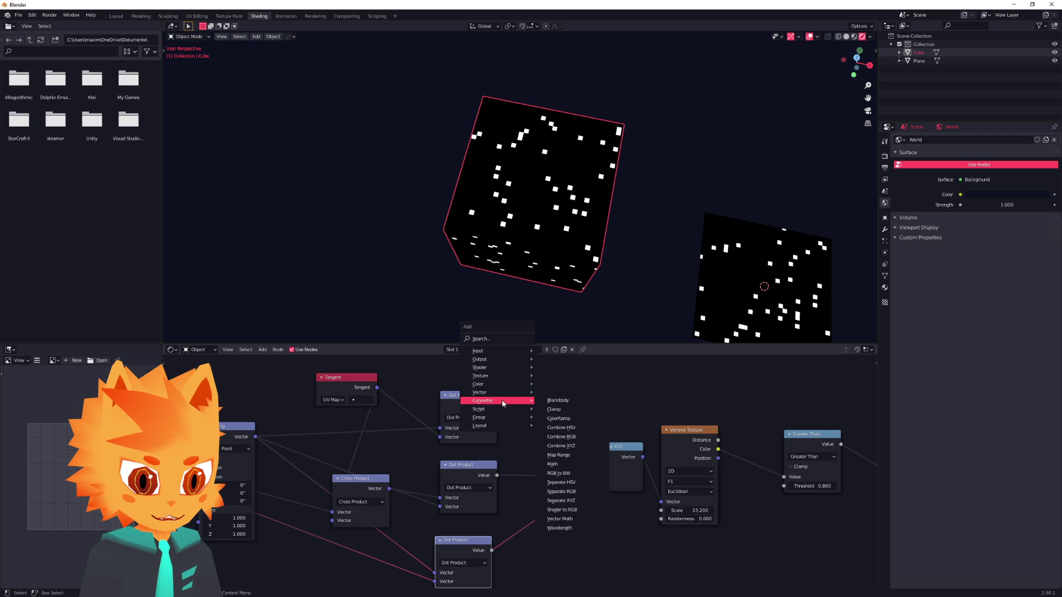
left_click(559, 518)
left_click(585, 375)
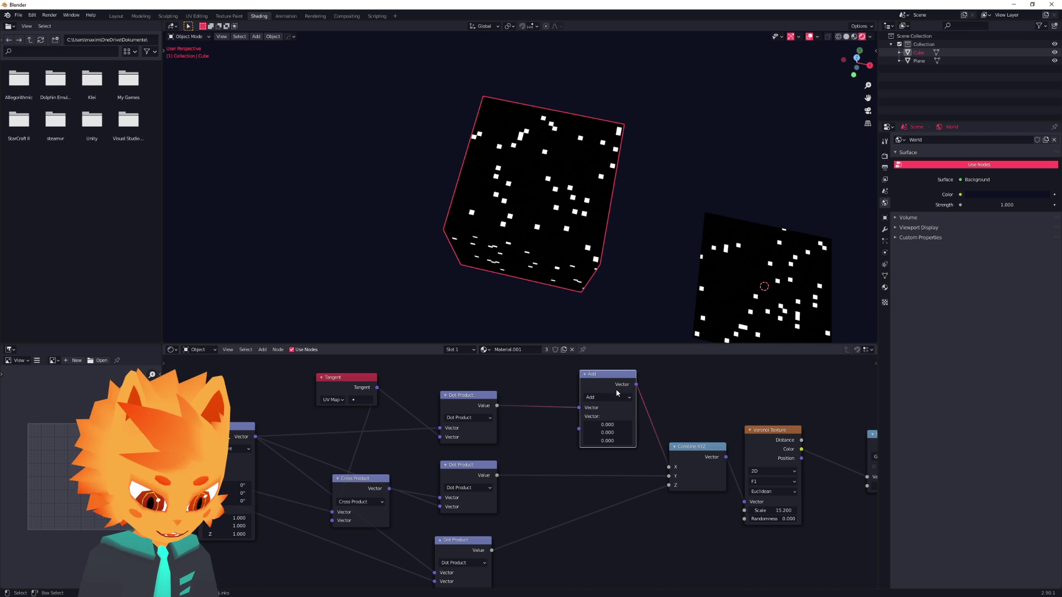
key("ctrl+z")
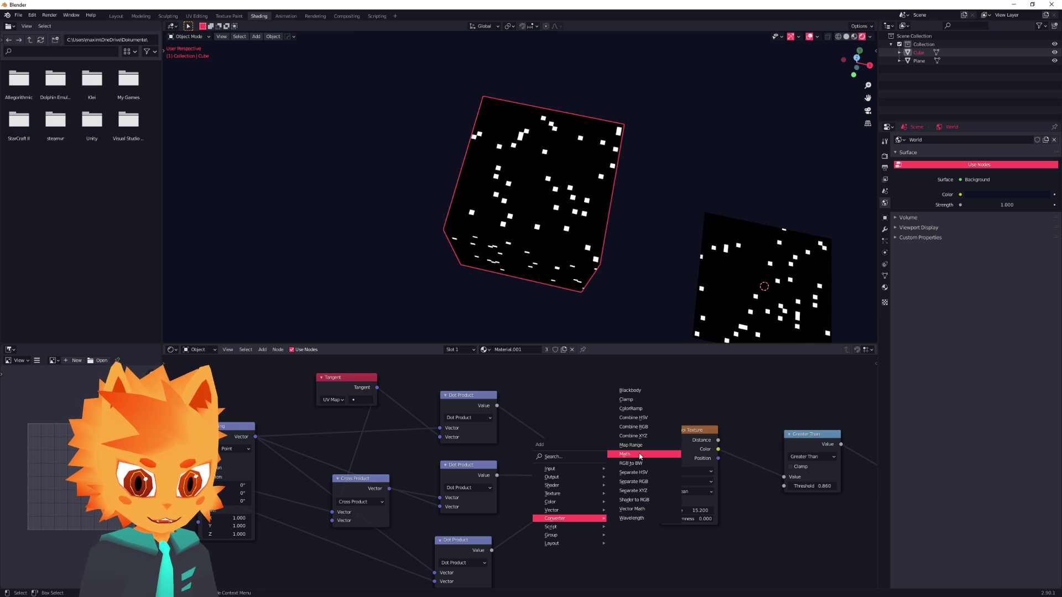
Step: Insert a Math Add node between the first Dot Product and Combine XYZ's X input, with its value set to 0.800
left_click(640, 454)
left_click(545, 442)
scroll(543, 467, "up", 3)
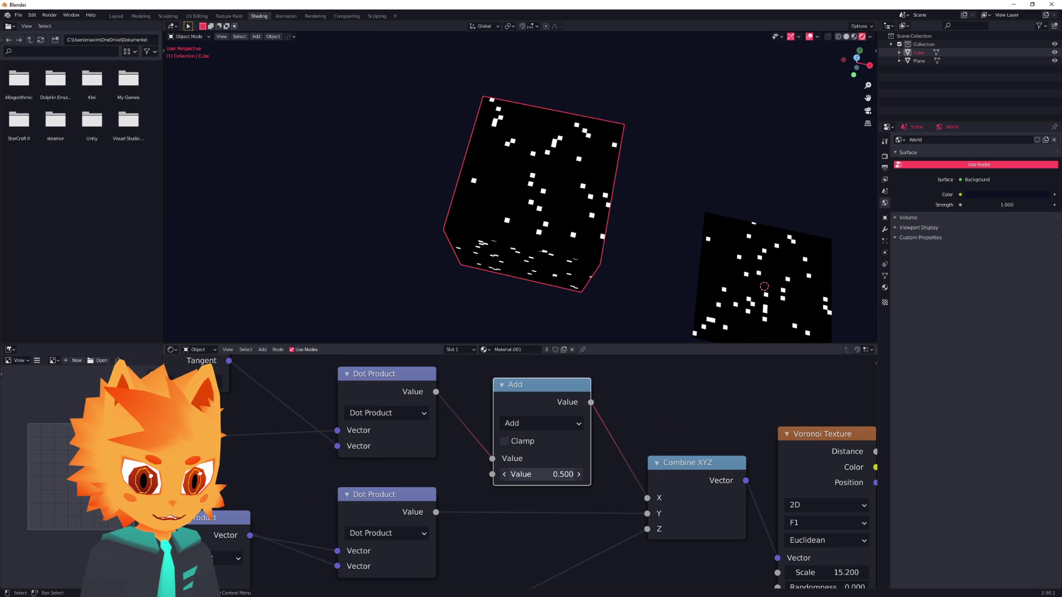
mouse_move(541, 474)
left_mouse_down()
mouse_move(550, 474)
mouse_move(539, 474)
left_mouse_up()
scroll(543, 410, "down", 3)
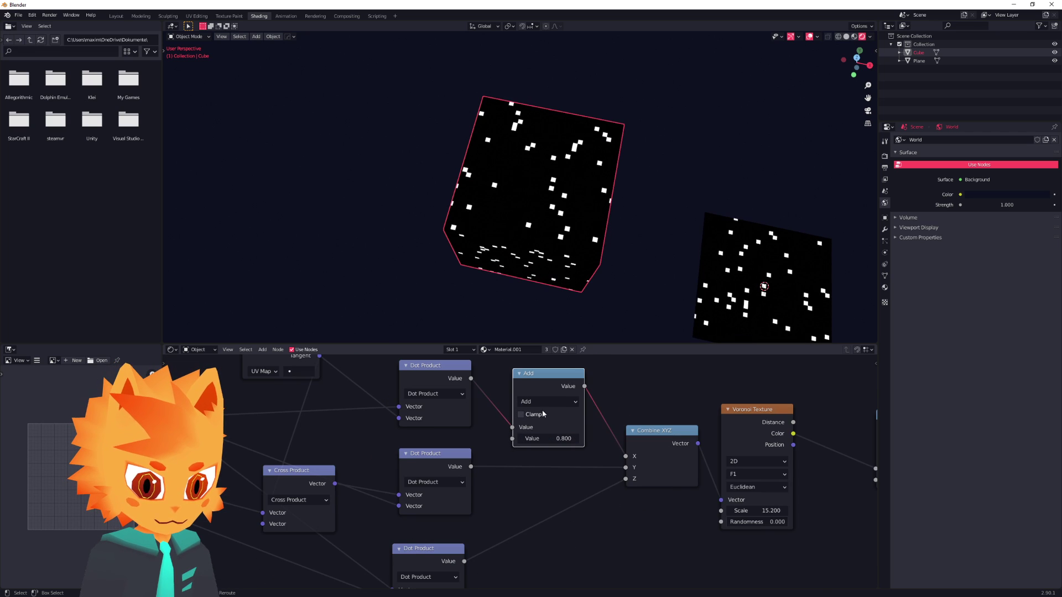
Step: Duplicate the Add node into the Combine XYZ's Y link, then set the added values to 0.100 for X and 1.900 for Y
key("shift+d")
left_click(546, 452)
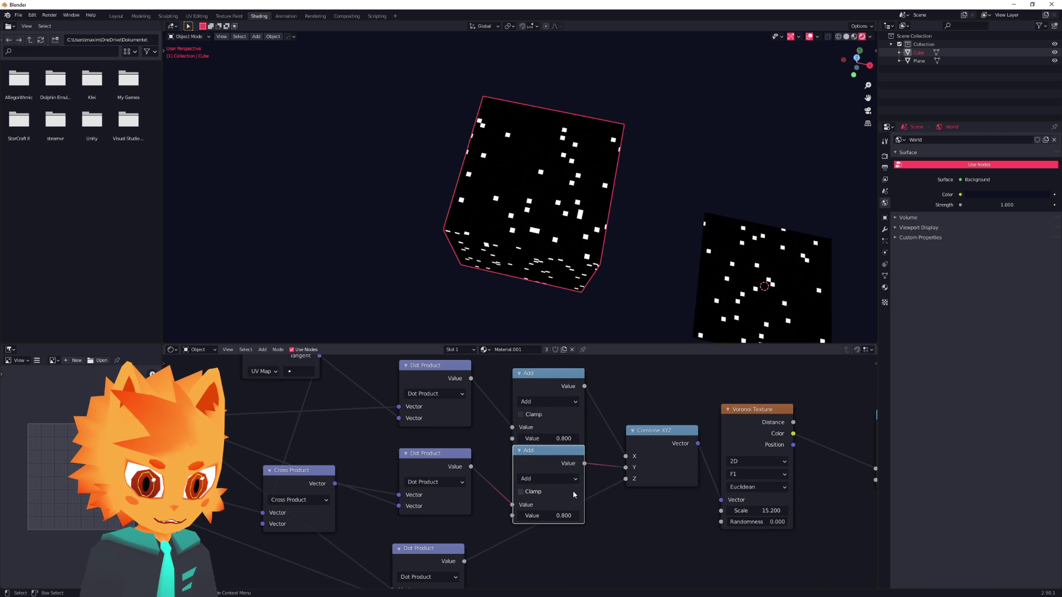
scroll(569, 468, "up", 1)
scroll(569, 466, "up", 3)
mouse_move(528, 507)
left_mouse_down()
mouse_move(568, 508)
mouse_move(549, 508)
left_mouse_up()
left_click_drag(539, 399, 509, 398)
scroll(559, 439, "down", 3)
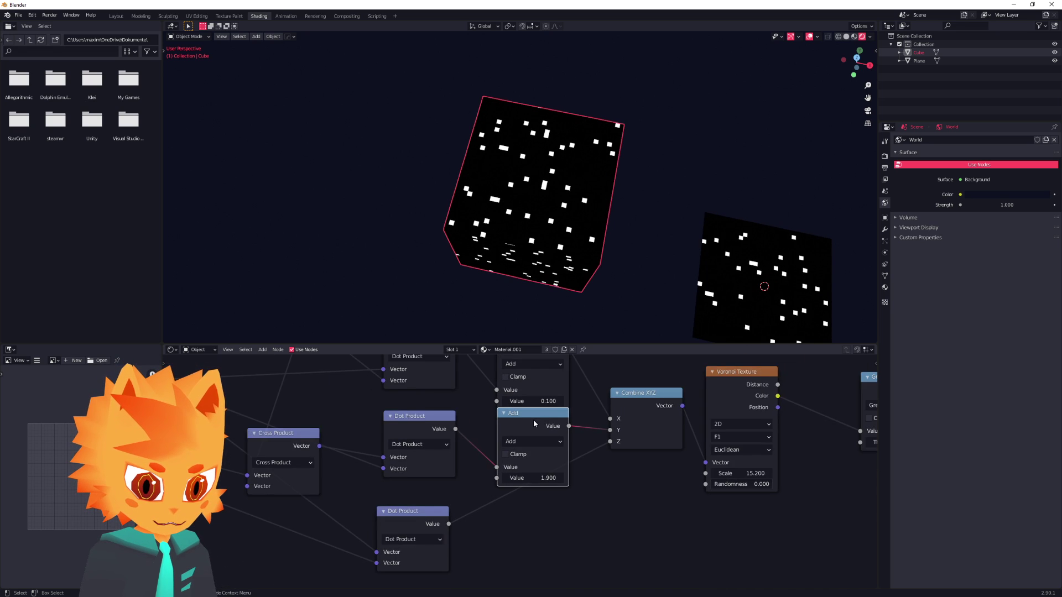
scroll(559, 440, "down", 2)
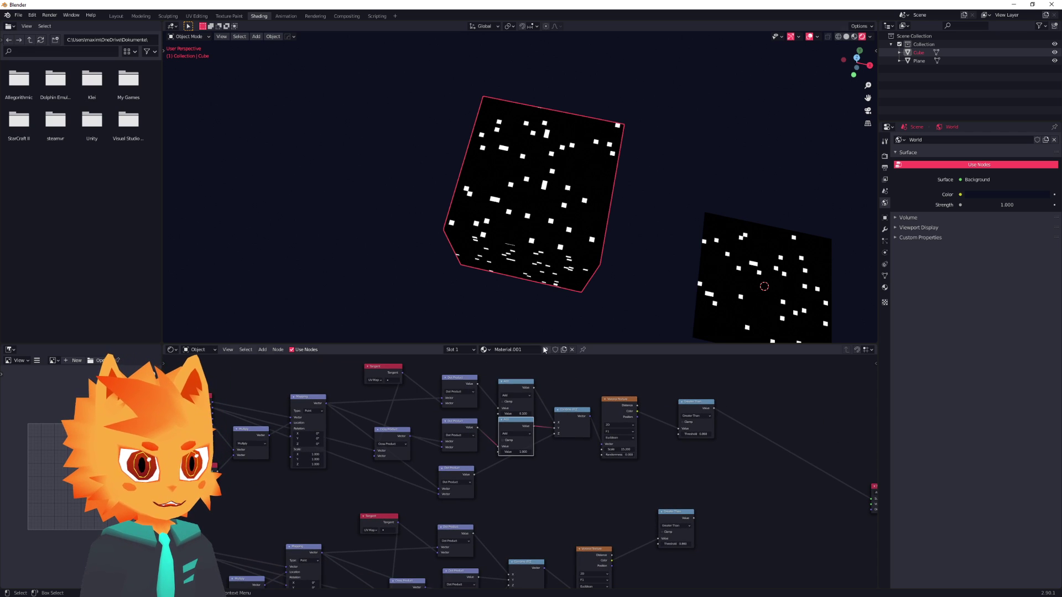
middle_click_drag(581, 266, 489, 193, "shift")
middle_click_drag(558, 240, 486, 192, "shift")
scroll(481, 158, "down", 2)
scroll(513, 199, "up", 3)
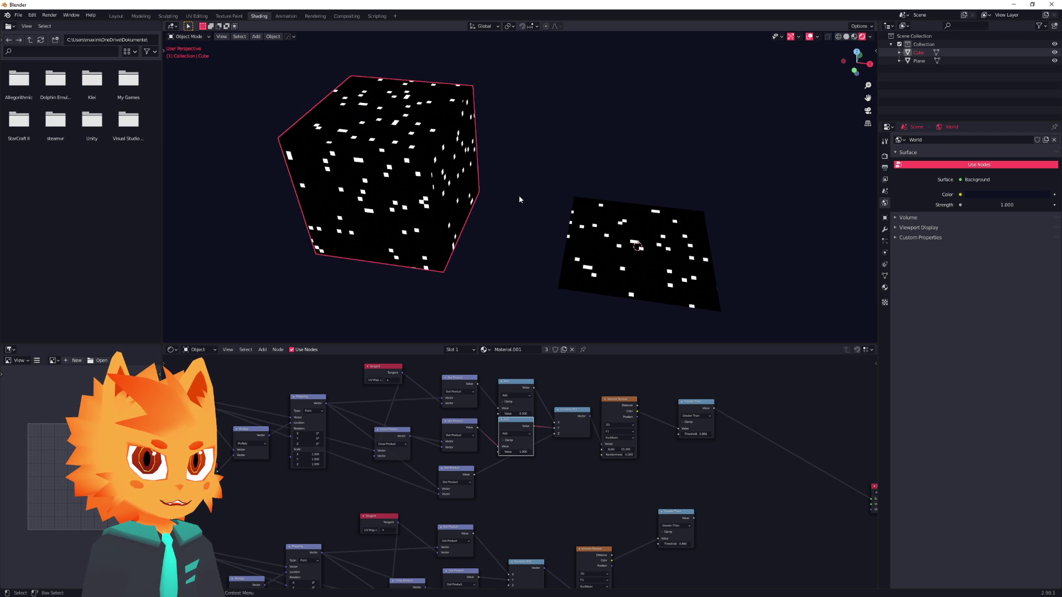